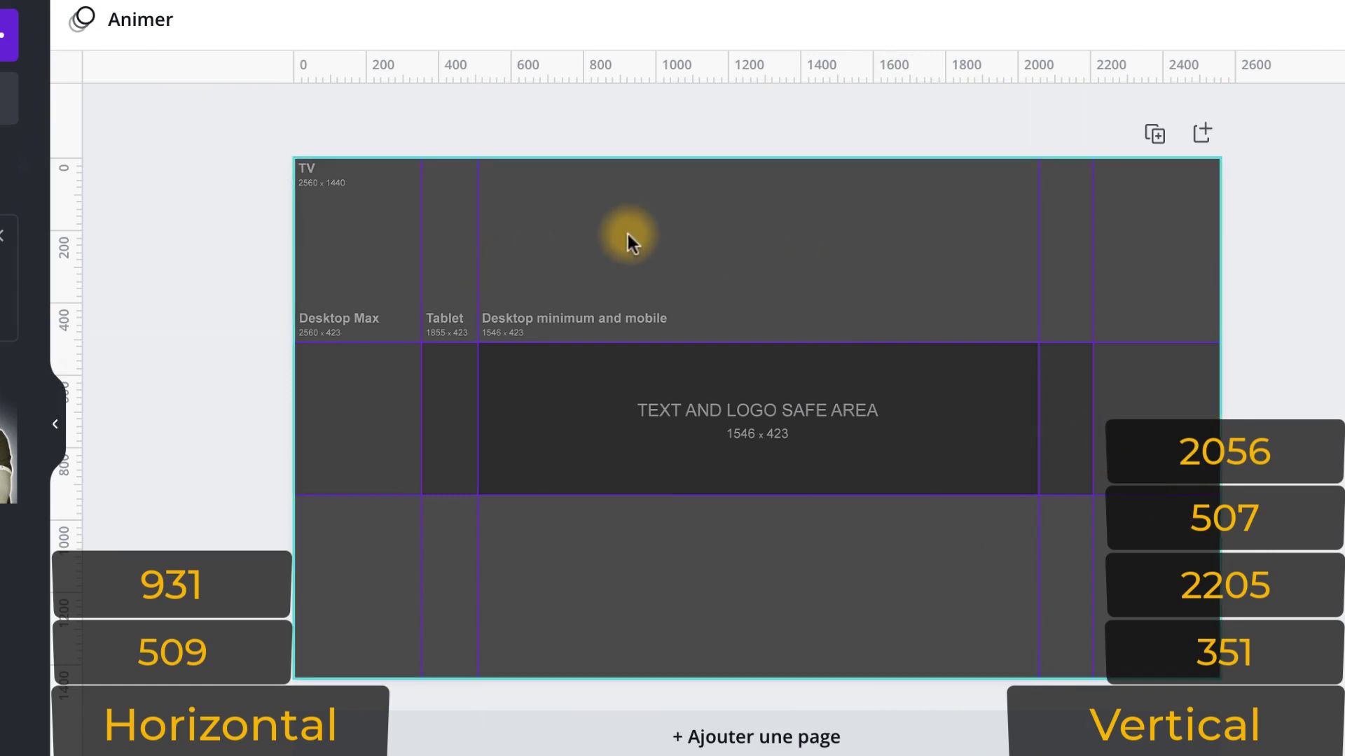
Make the banner template image fully invisible by setting its transparency to 0.
left_click(796, 279)
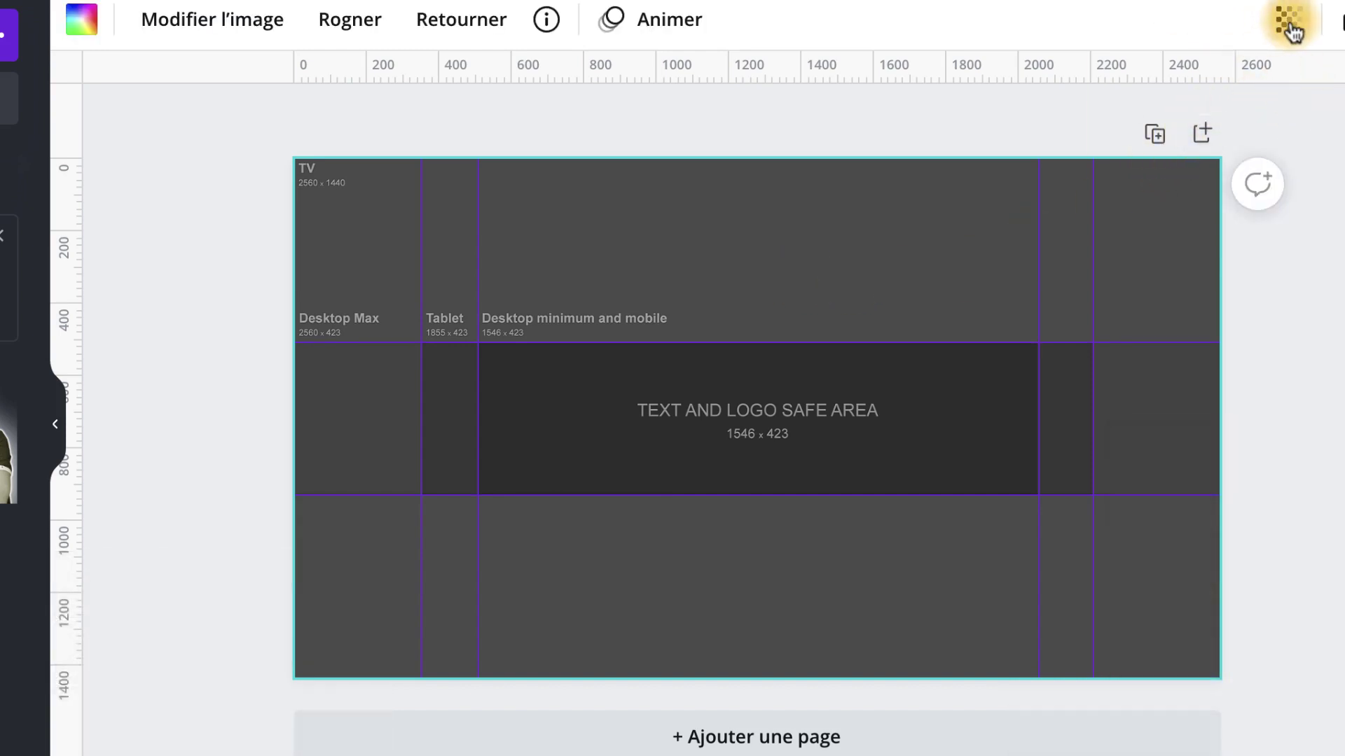
left_click(1289, 27)
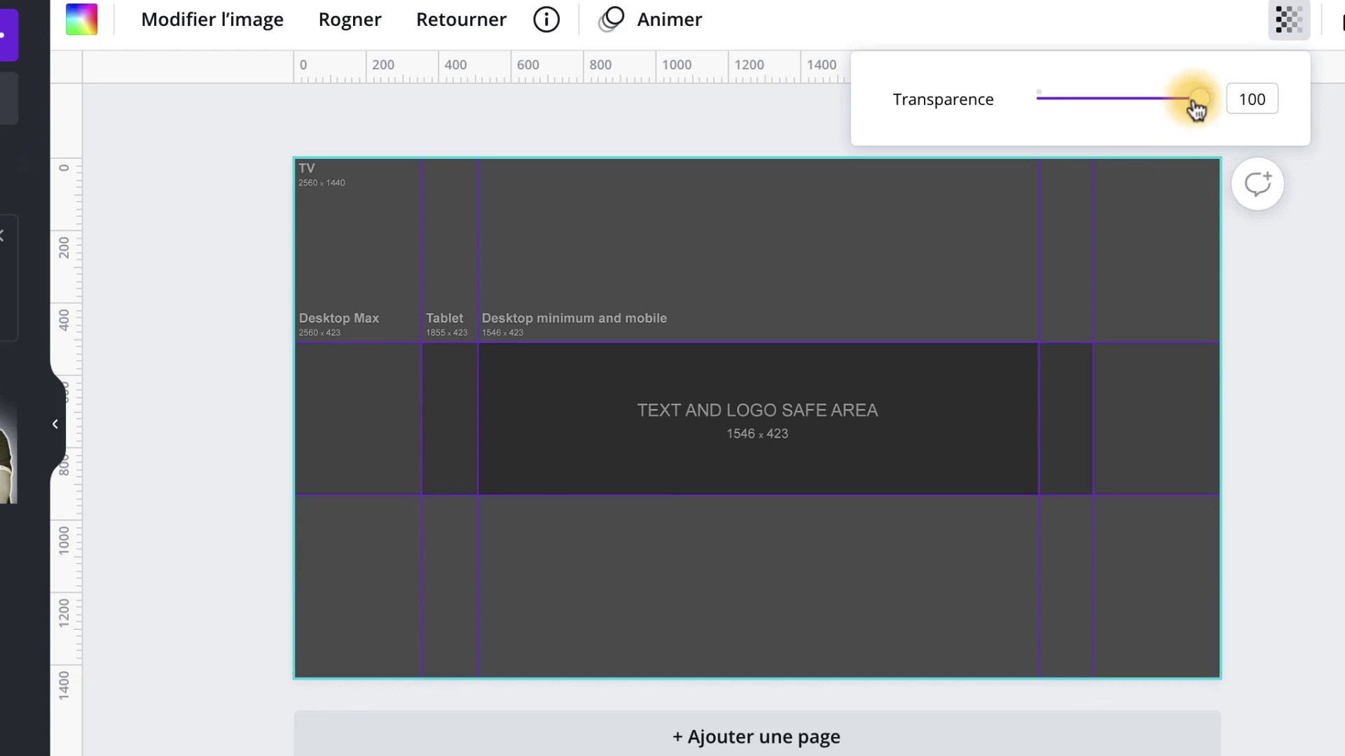
left_click_drag(1196, 109, 937, 107)
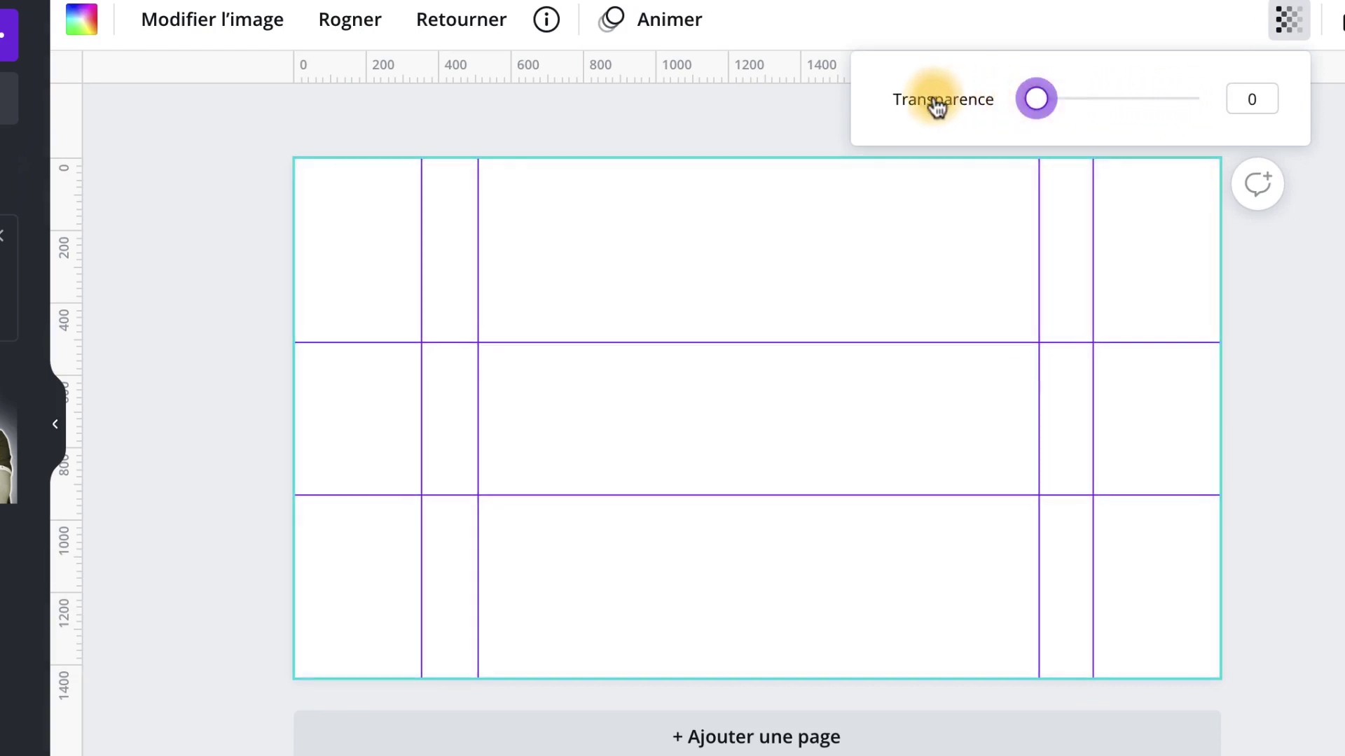
left_click(622, 108)
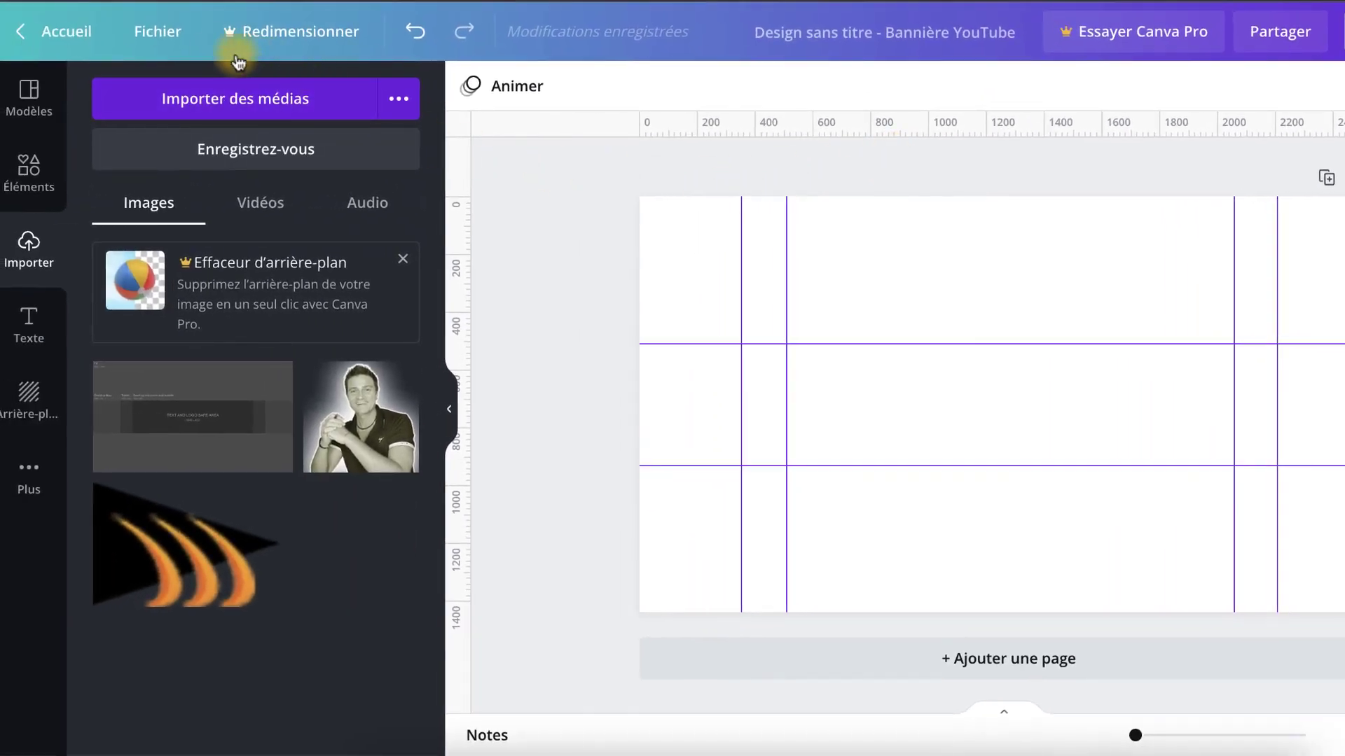
Hide the guides on the banner and show them again.
left_click(180, 34)
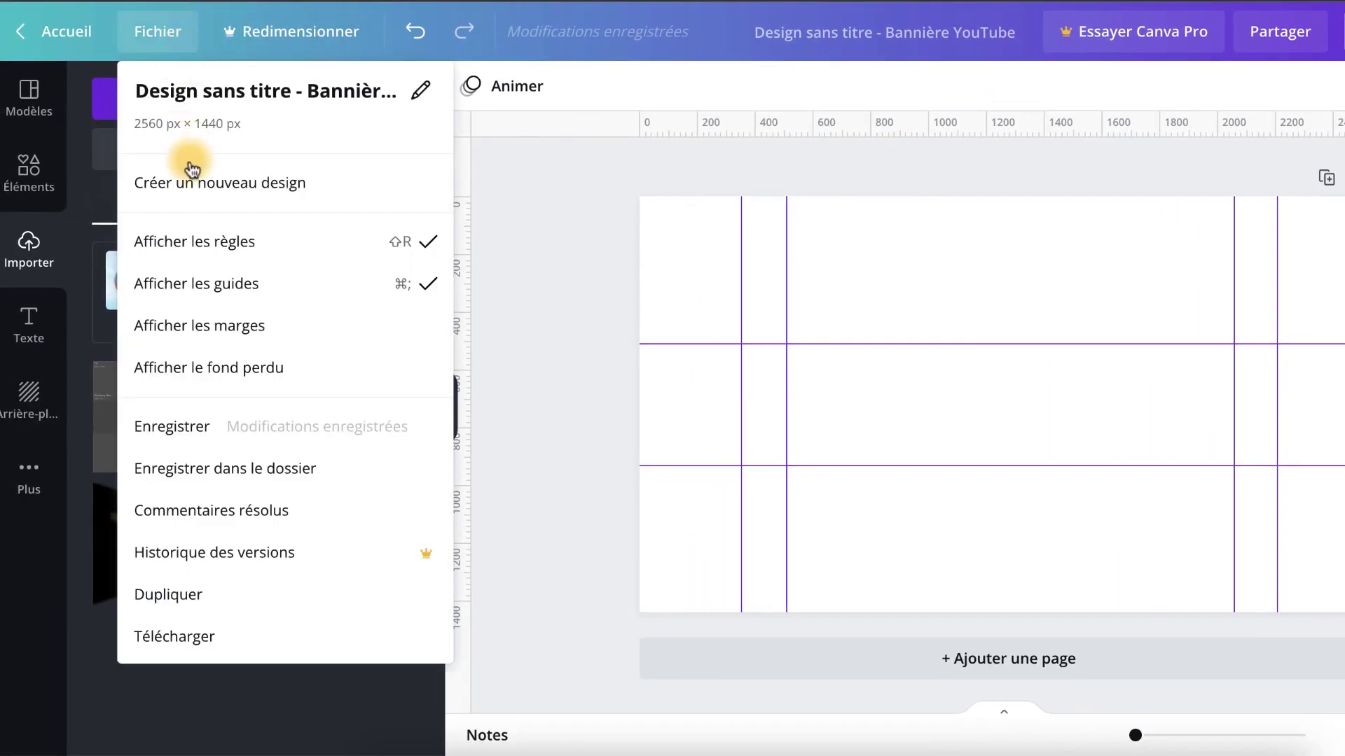
left_click(220, 287)
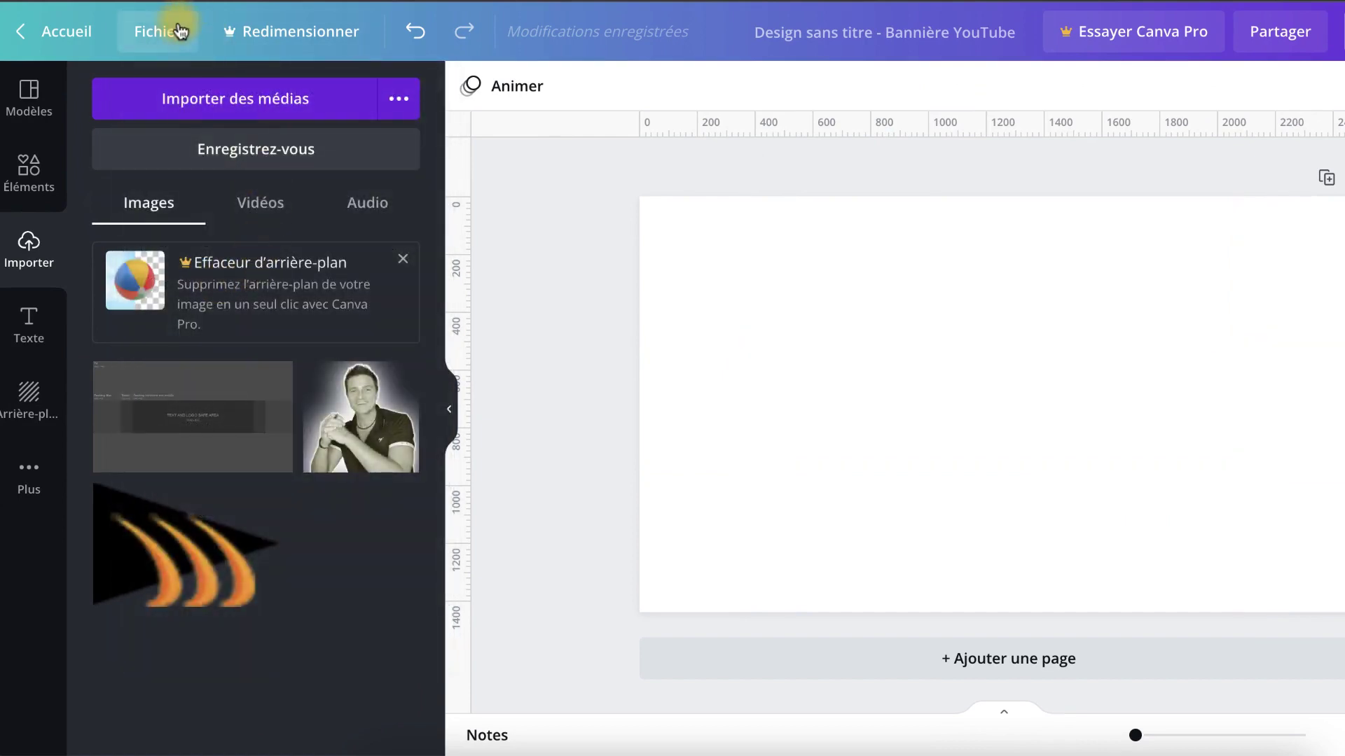
left_click(181, 31)
left_click(157, 291)
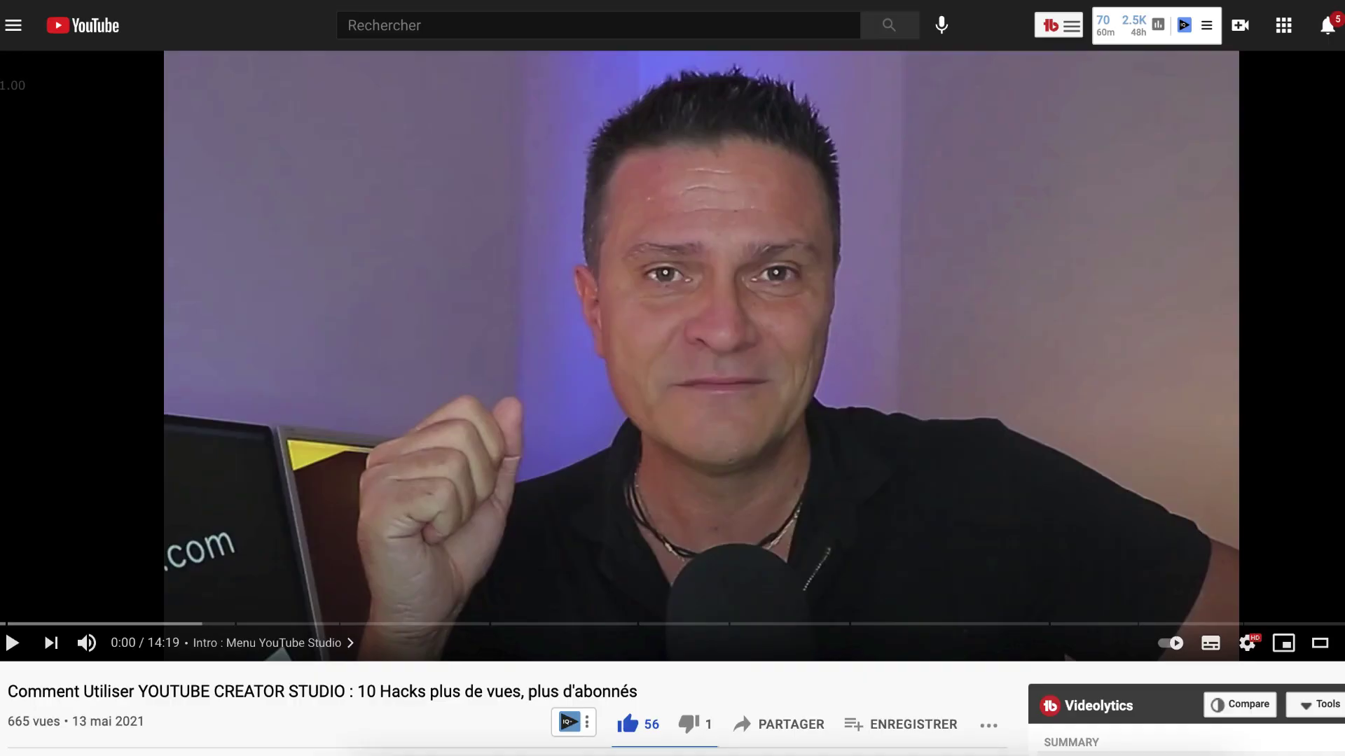
On the YouTube video page, expand the description and examine the list of free training links.
scroll(672, 420, "down", 4)
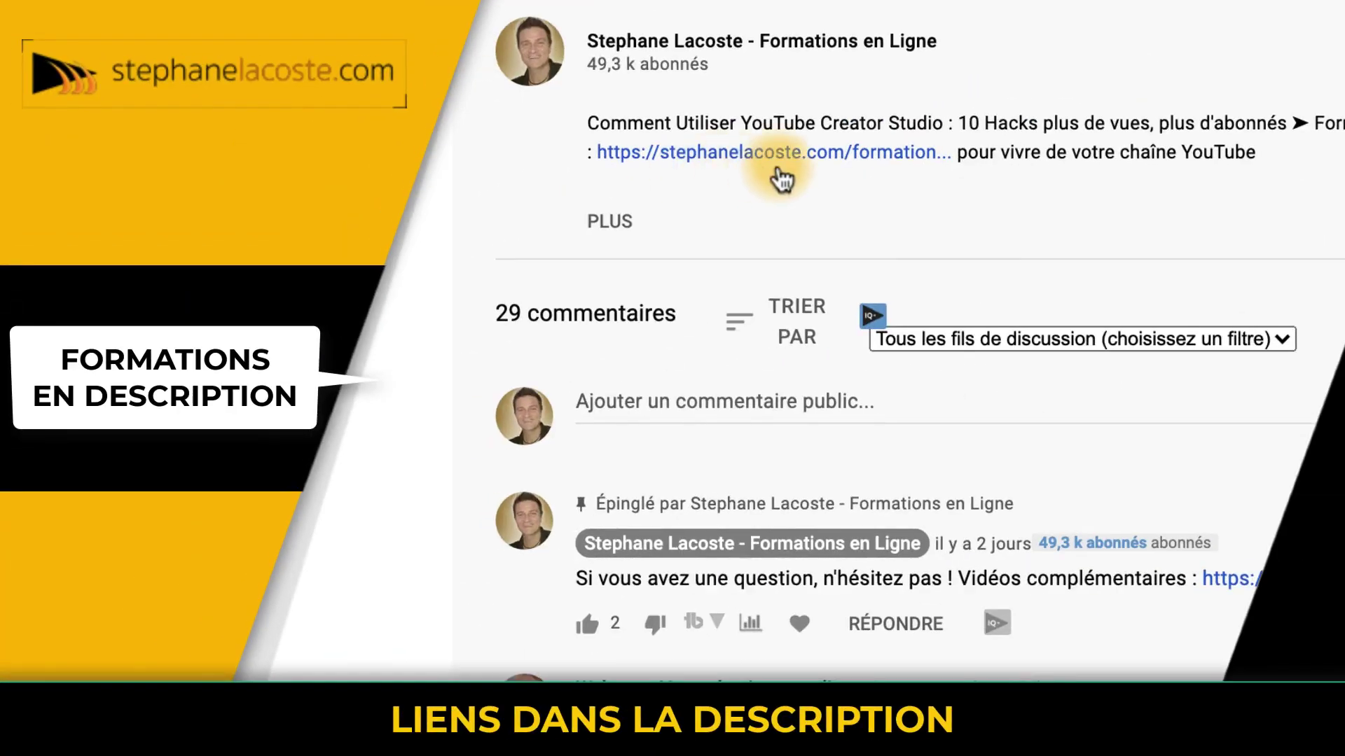
left_click(609, 222)
scroll(610, 238, "down", 10)
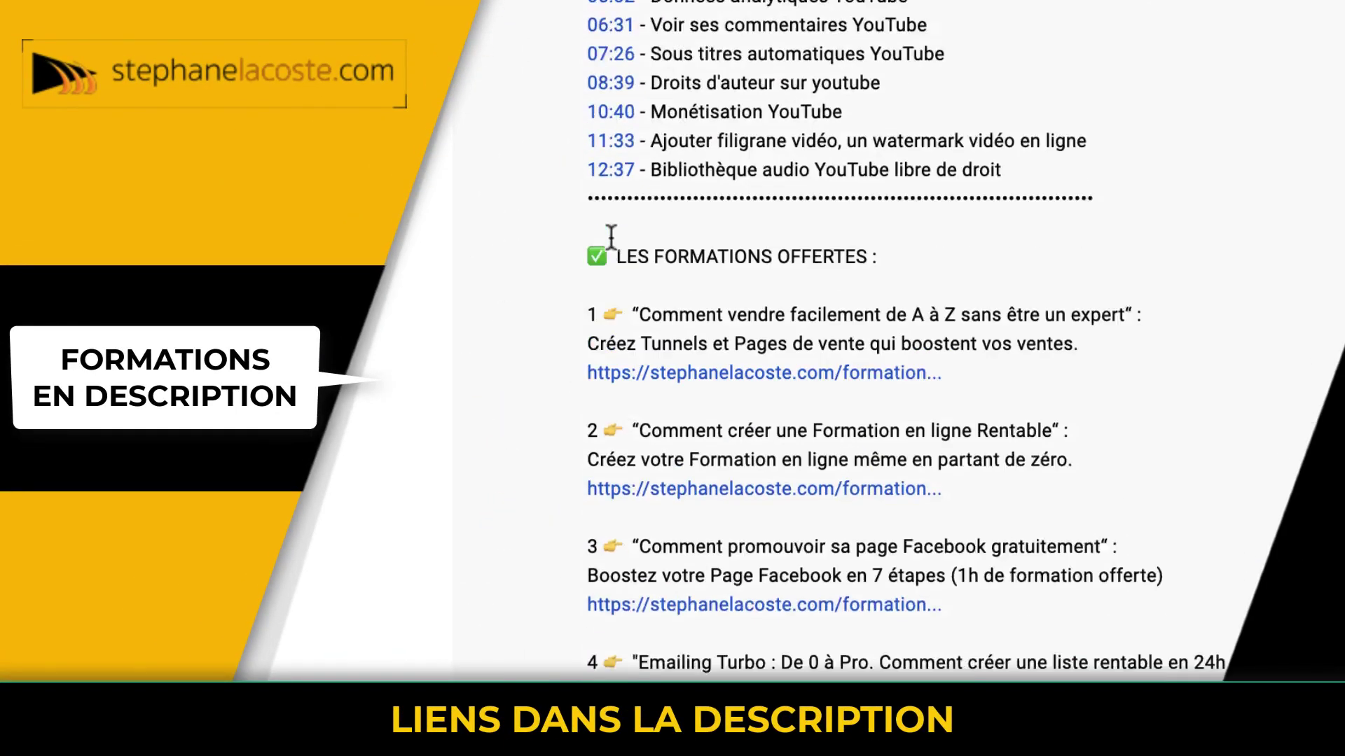
left_click_drag(616, 43, 928, 70)
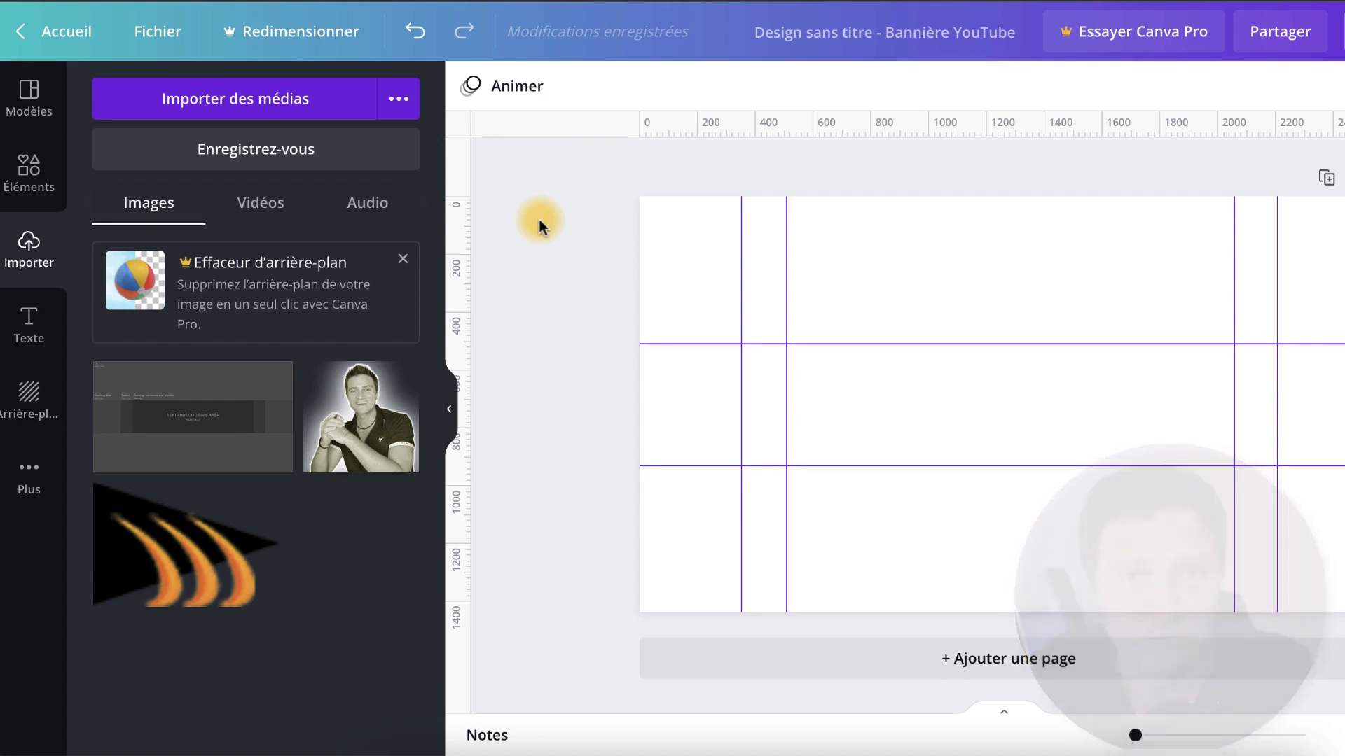
Browse the backgrounds and apply the weathered white and red brick wall to the banner.
left_click(28, 475)
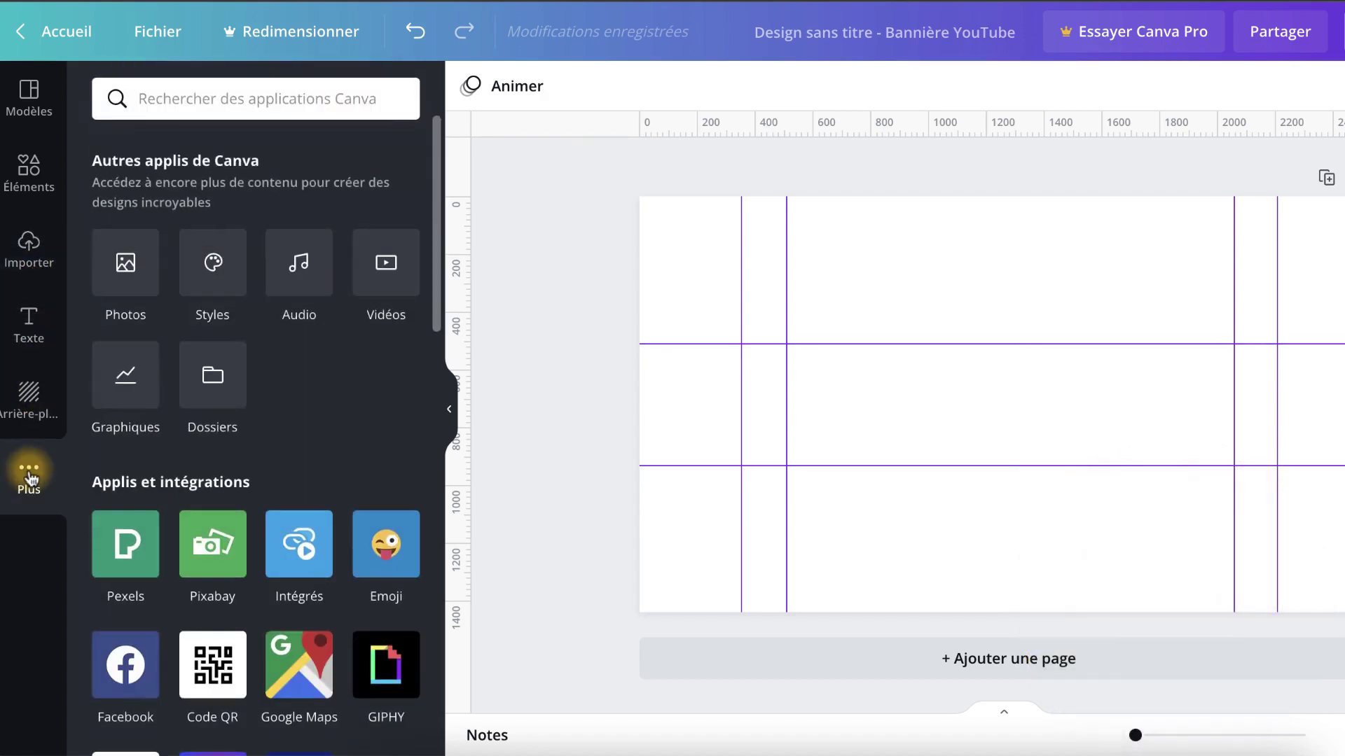
left_click(28, 391)
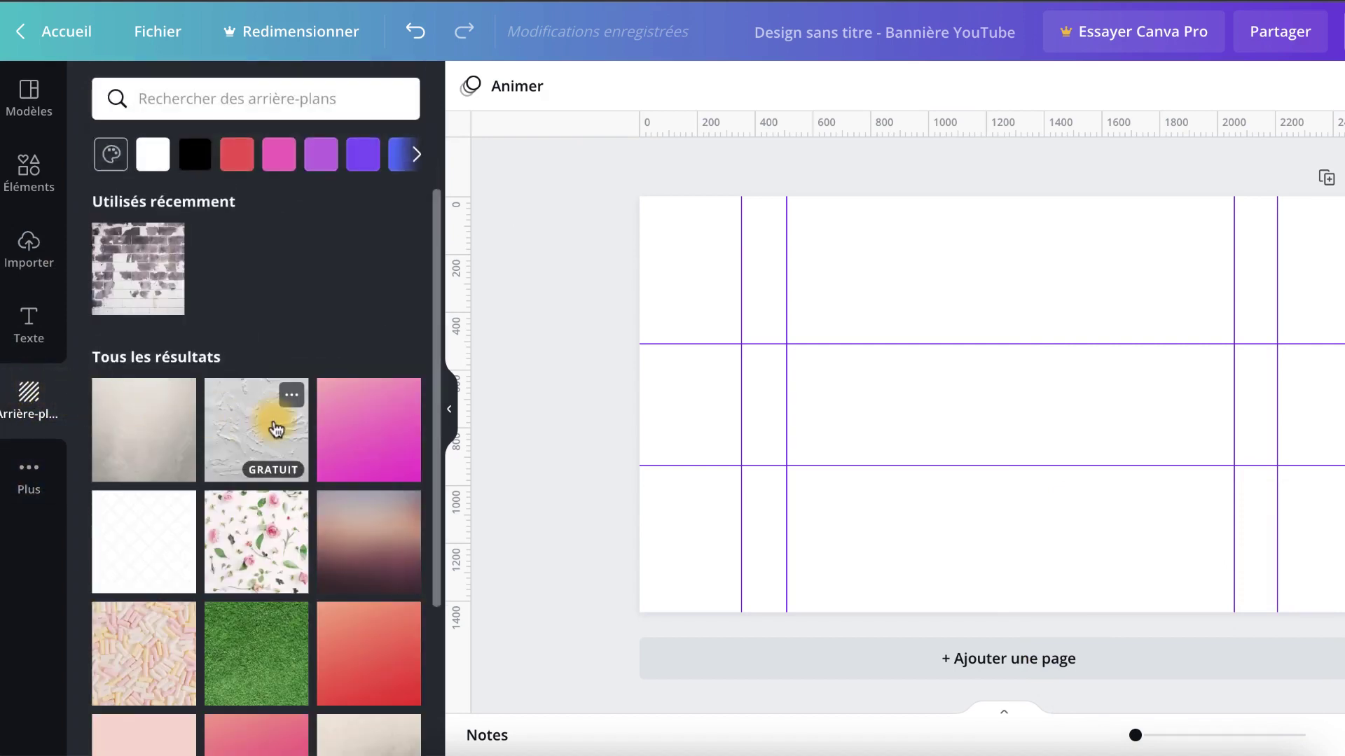
scroll(275, 427, "down", 5)
scroll(273, 426, "down", 10)
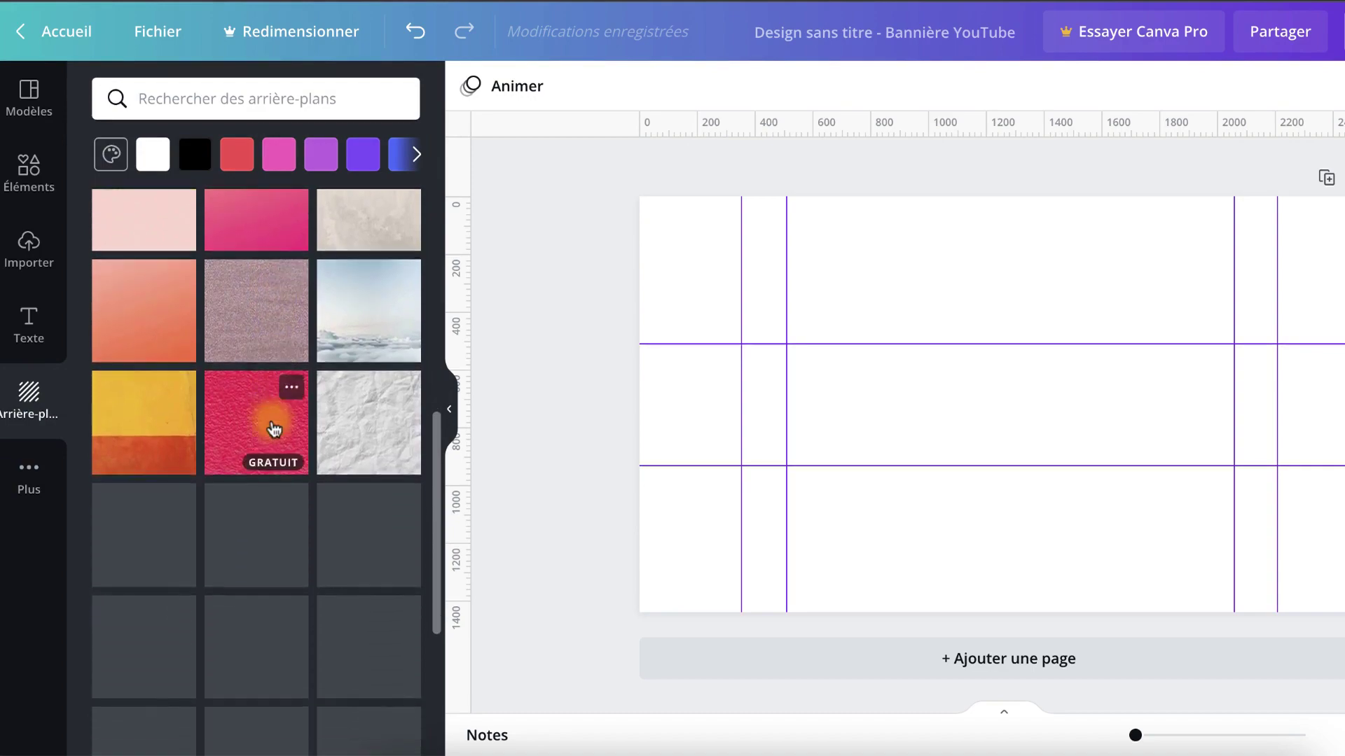
left_click_drag(254, 555, 888, 273)
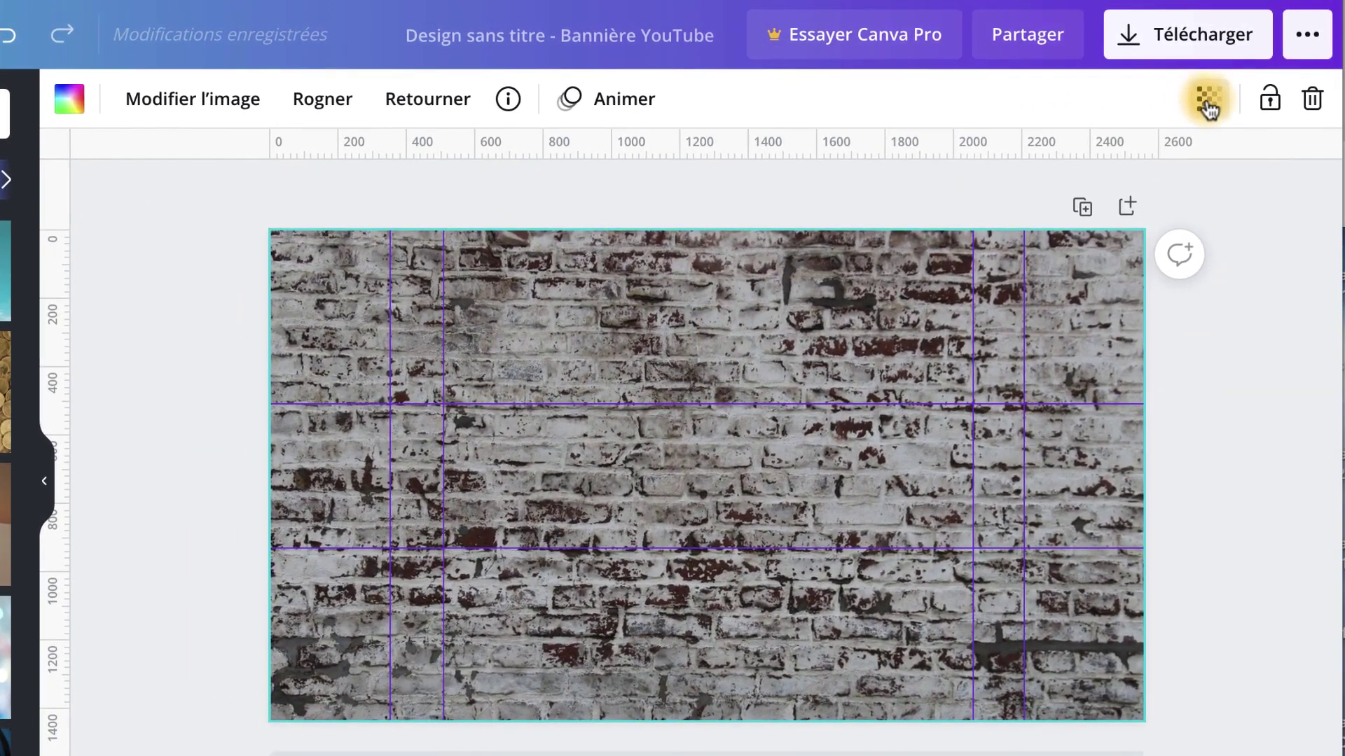
Set the brick background's transparency to 10.
left_click(1208, 105)
left_click_drag(1124, 174, 987, 197)
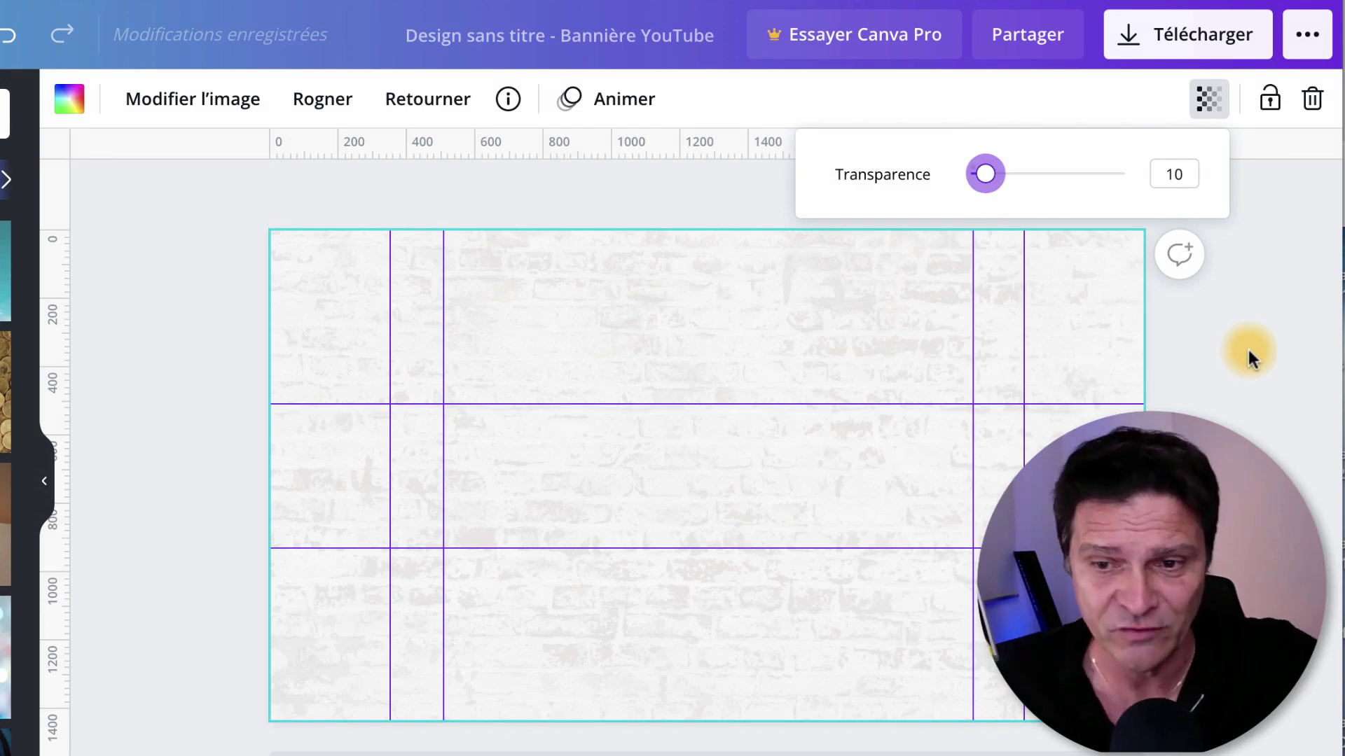
left_click(1238, 358)
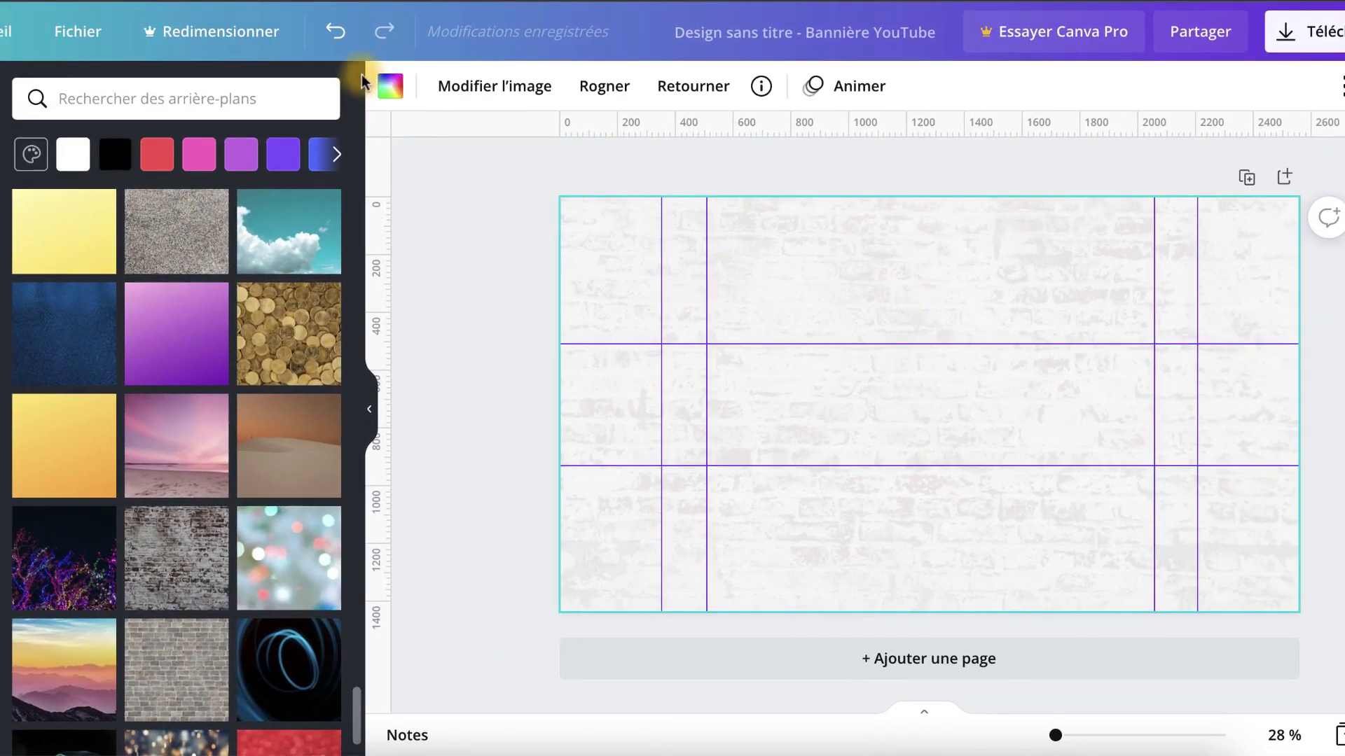
Apply the Solar filter to the brick background image.
left_click(471, 94)
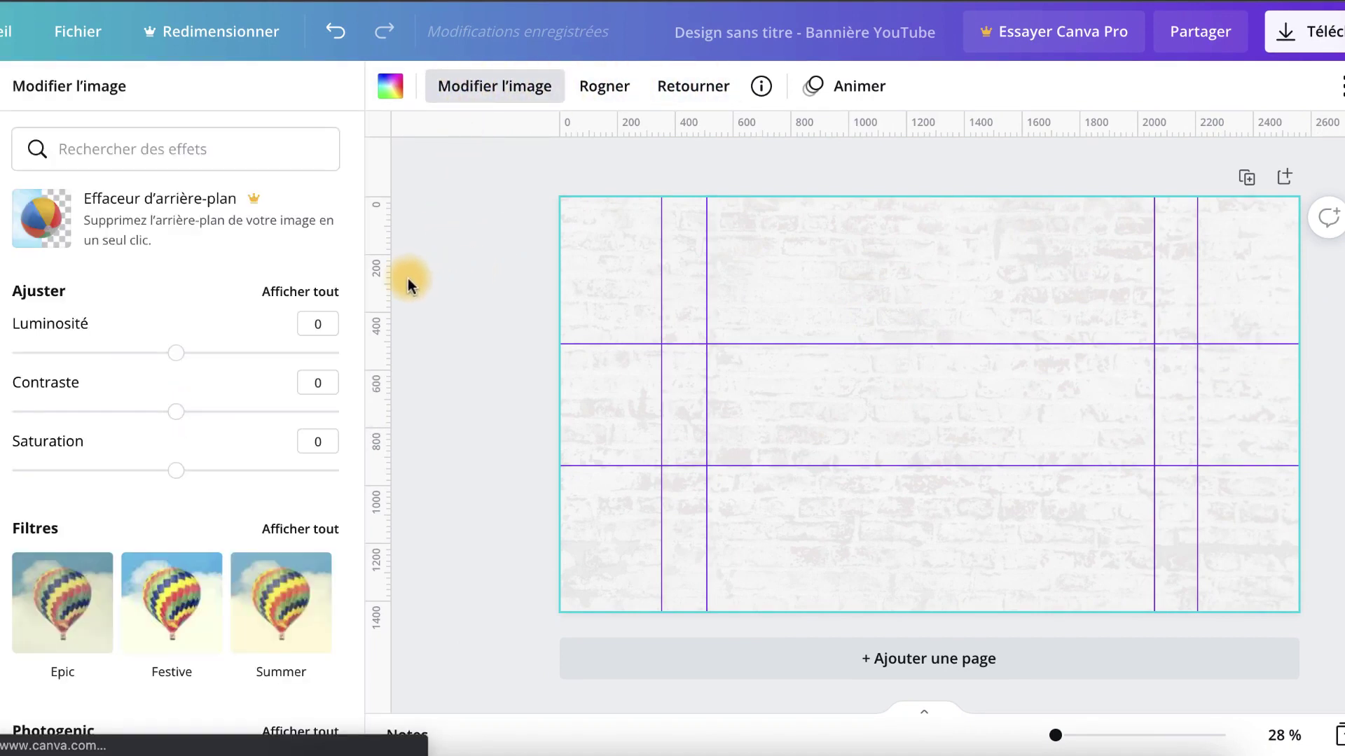
scroll(196, 353, "down", 3)
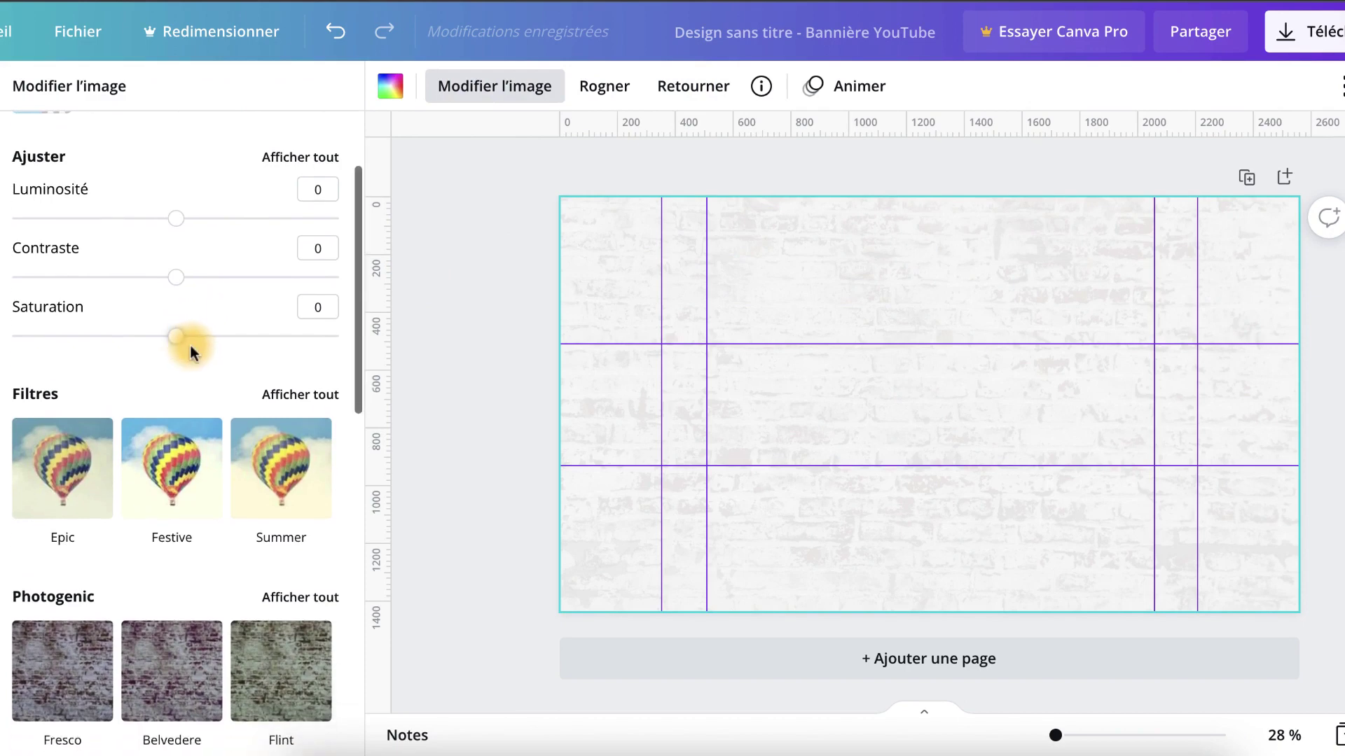
scroll(192, 359, "down", 1)
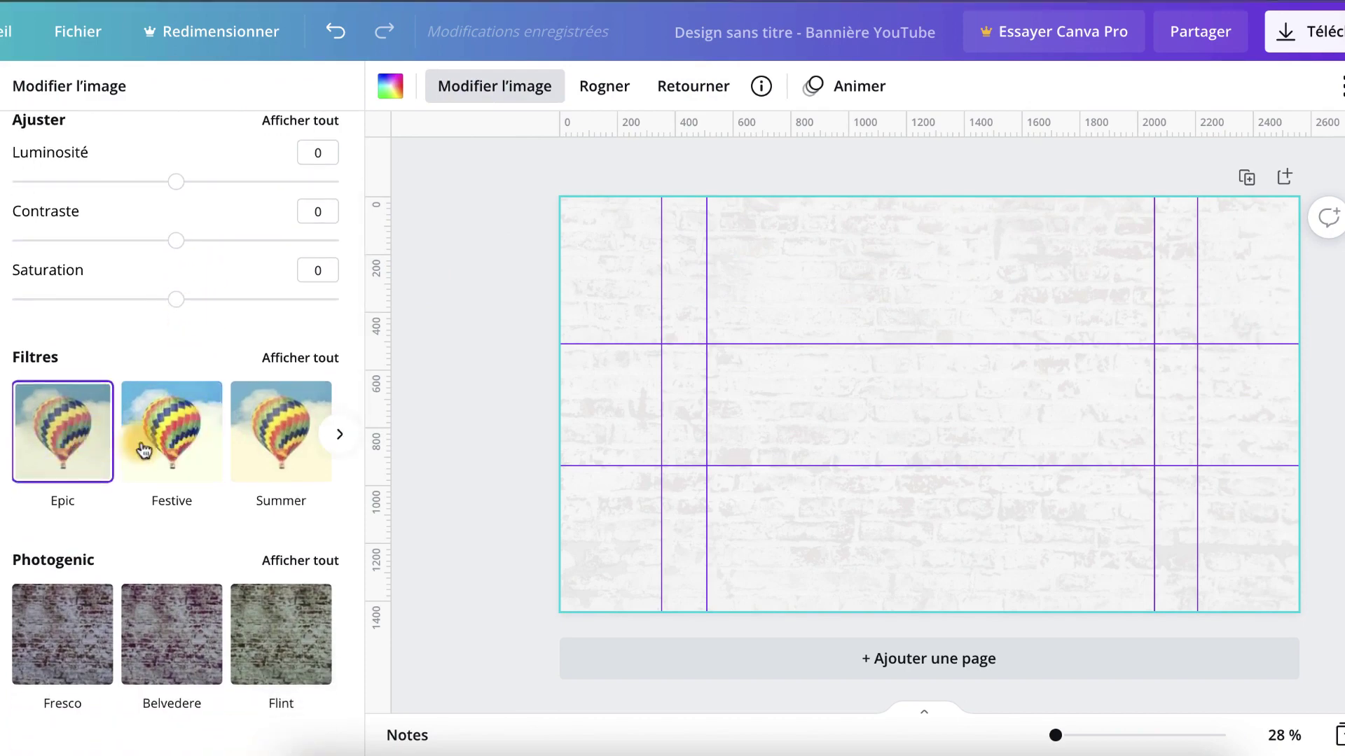
left_click(333, 439)
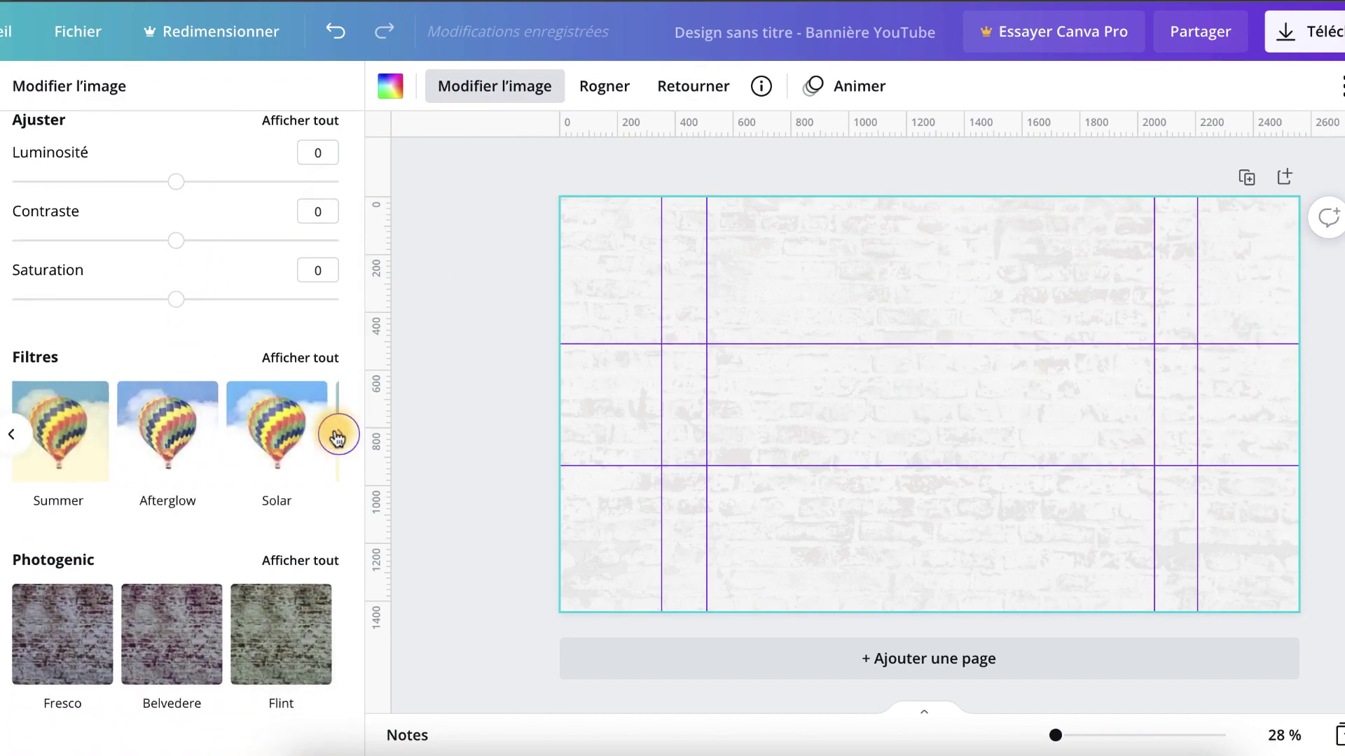
left_click(273, 432)
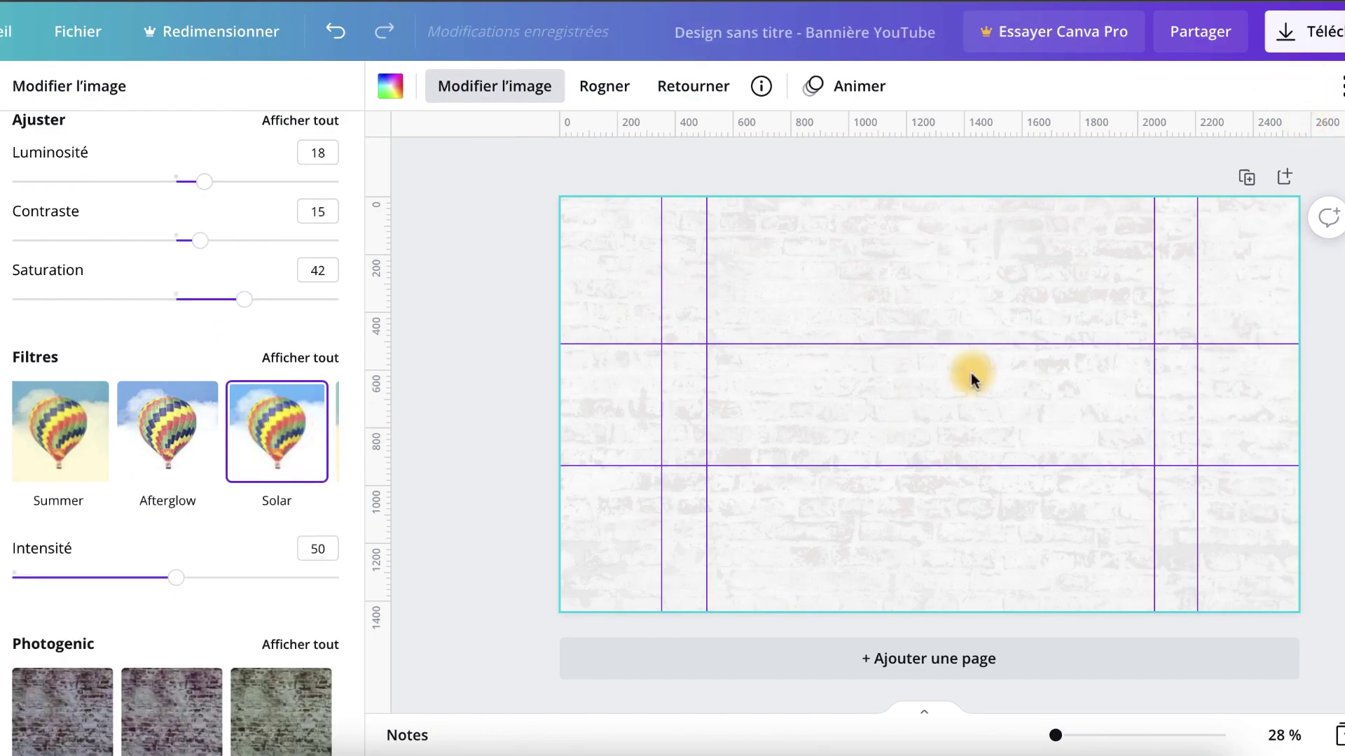
Set the background's transparency to 100, try the Summer and Afterglow filters, and return to Solar.
left_click(1337, 85)
left_click(1281, 149)
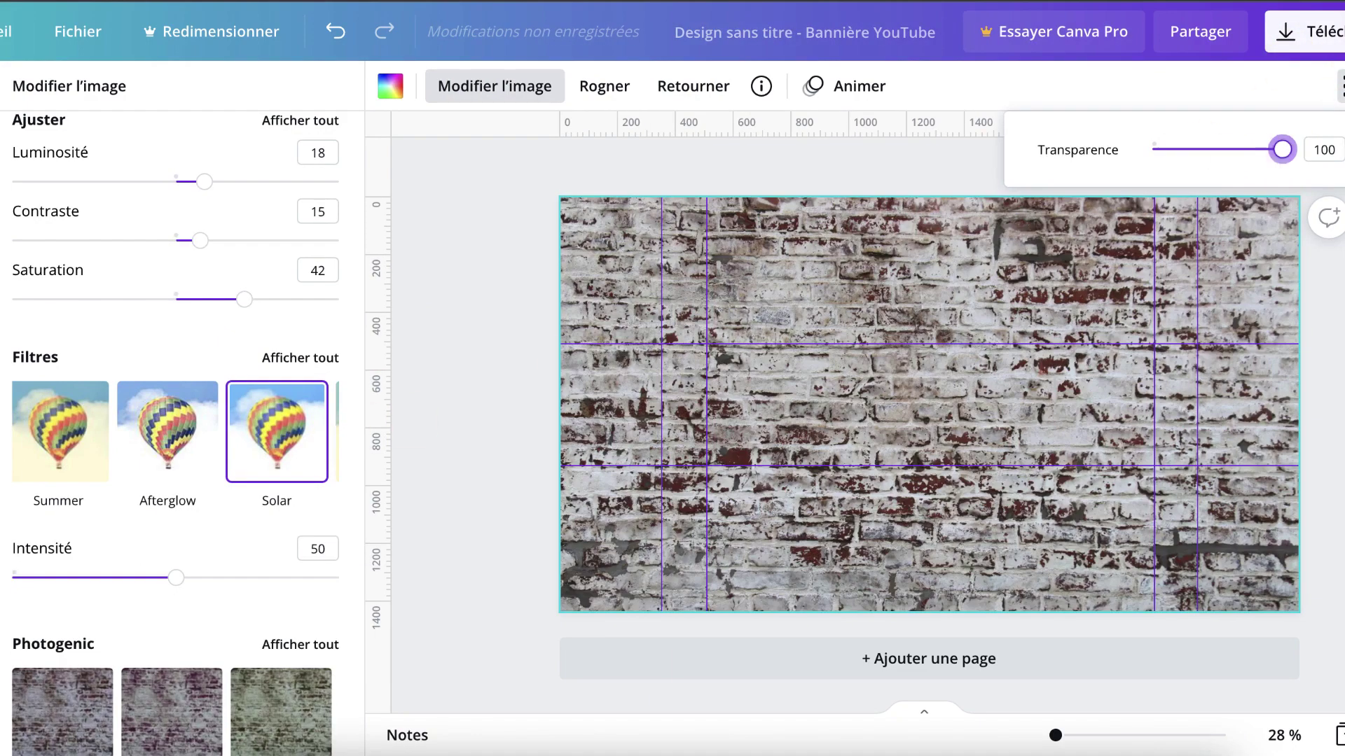
left_click(81, 444)
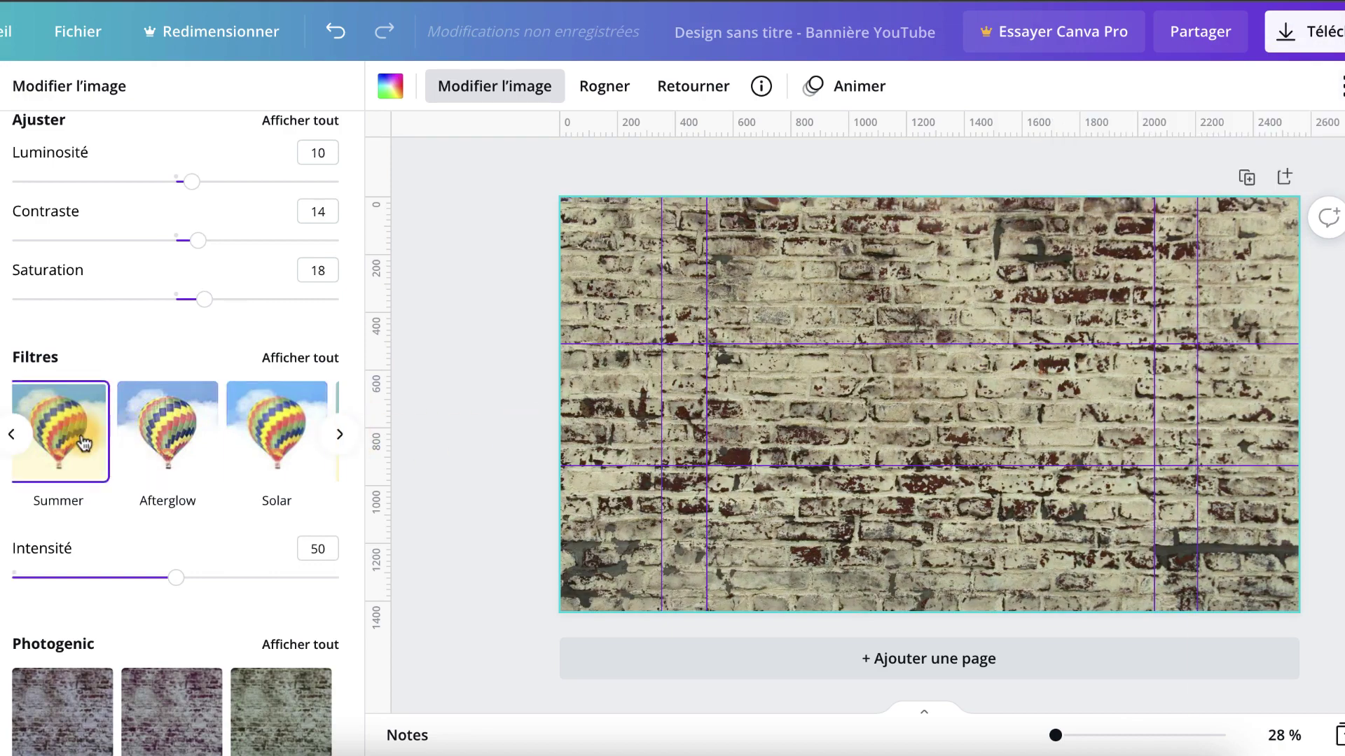
left_click(165, 444)
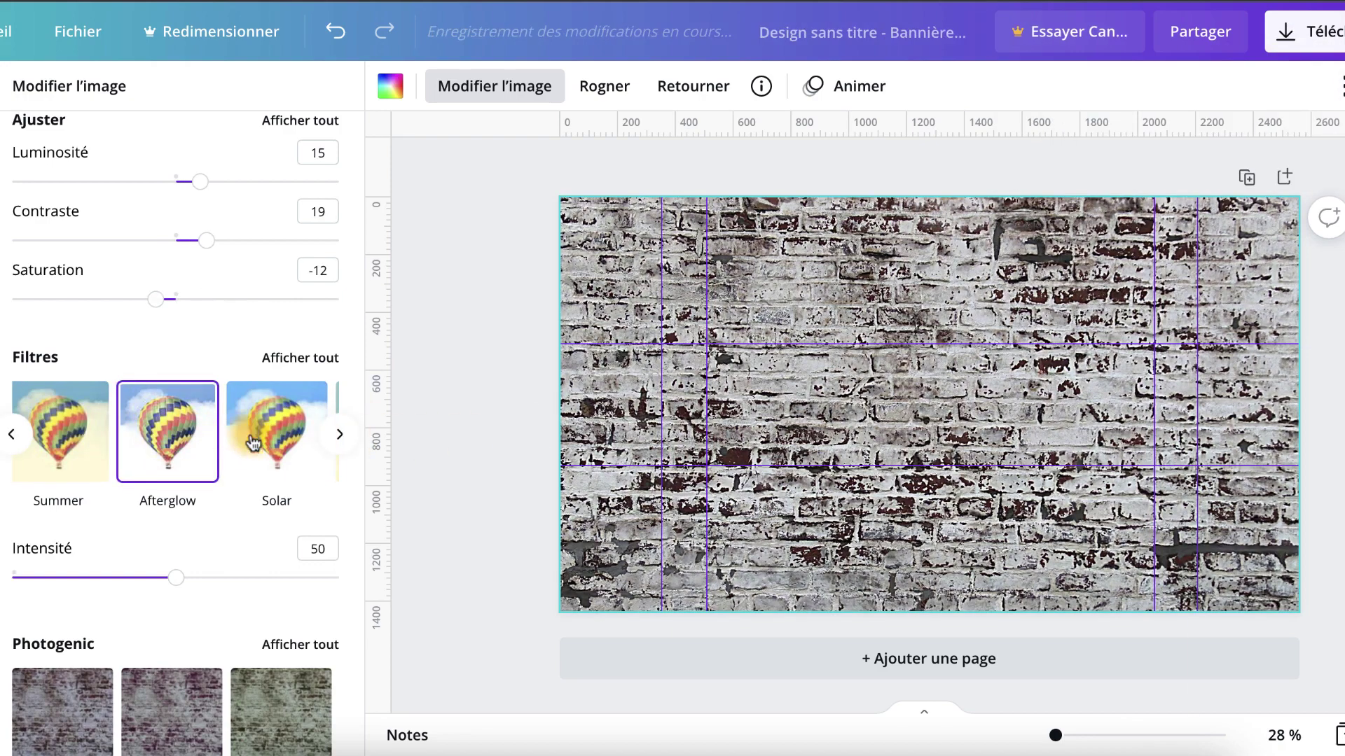
left_click(275, 441)
Lower the filtered brick background's transparency setting to about 15.
left_click(1335, 109)
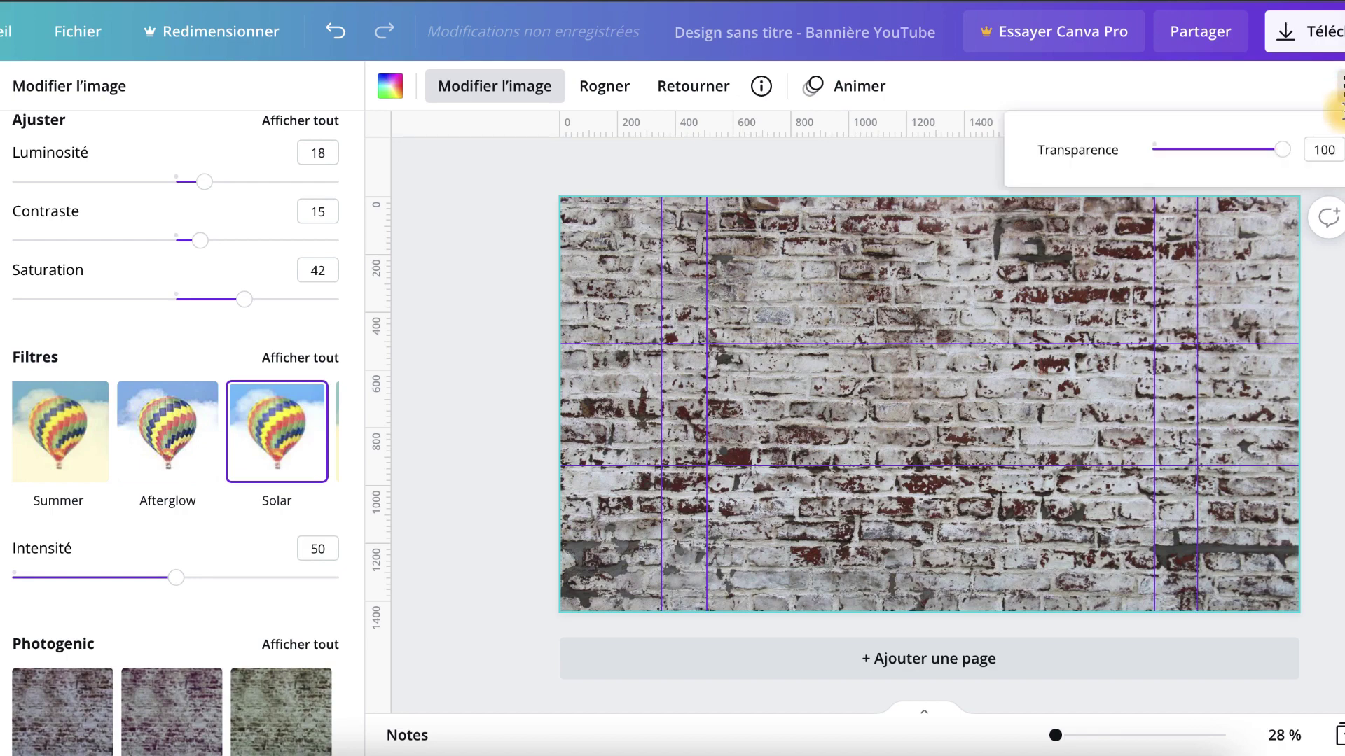
left_click_drag(1285, 159, 1174, 166)
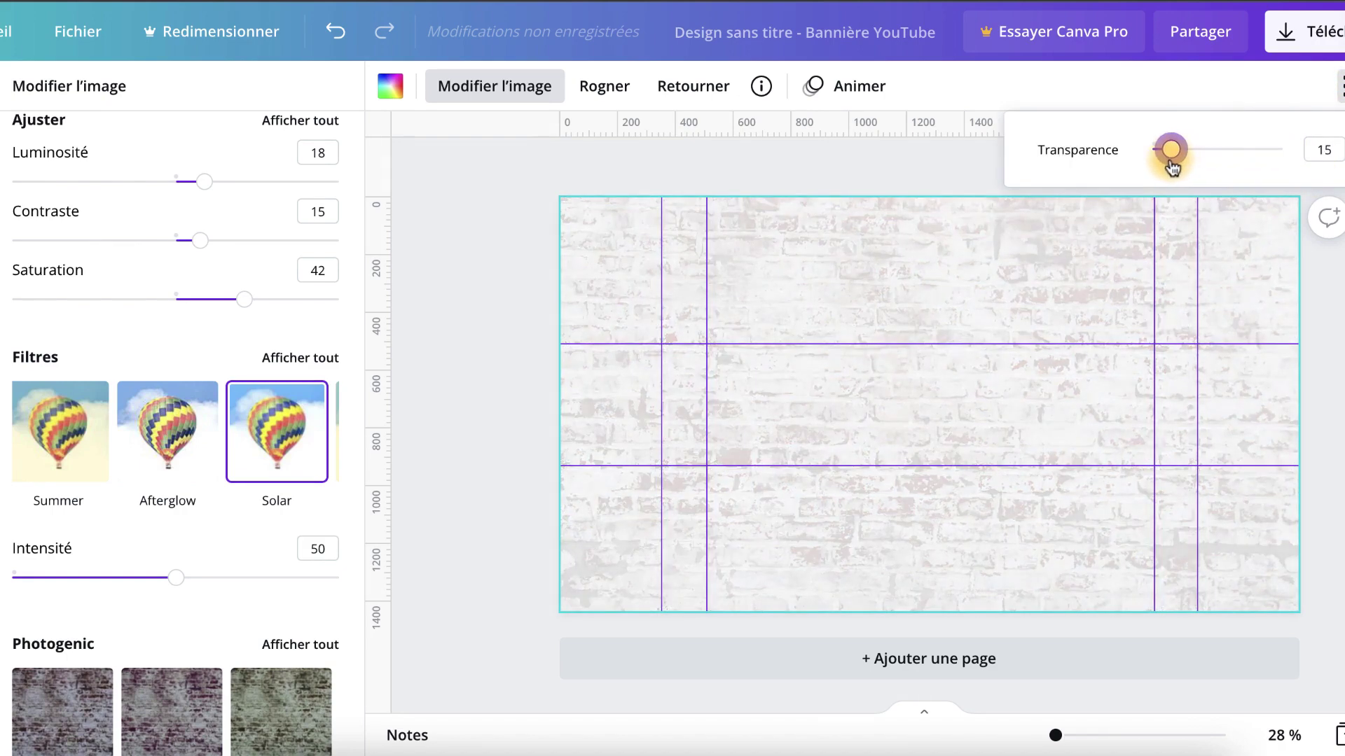
left_click(1308, 250)
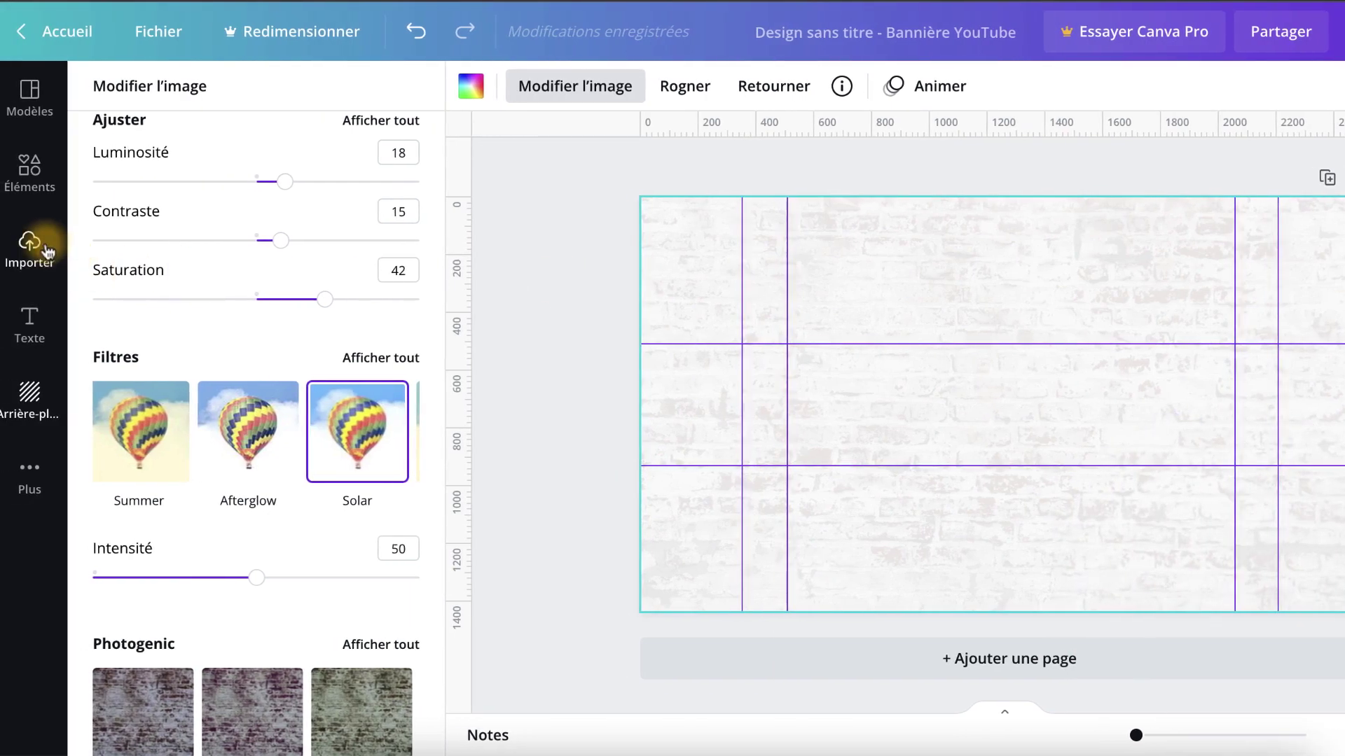
Browse the text styles and add a subtitle text box inside the central safe area of the banner.
left_click(29, 322)
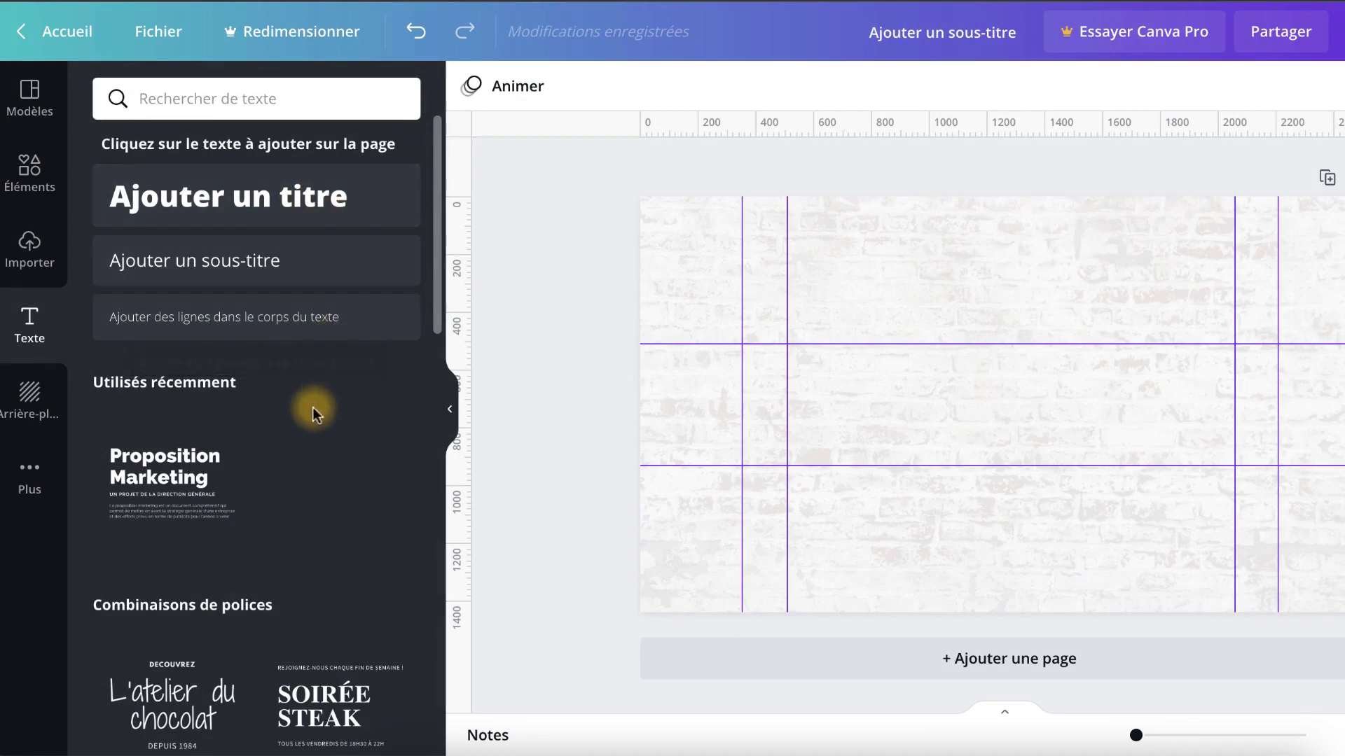
scroll(309, 406, "down", 9)
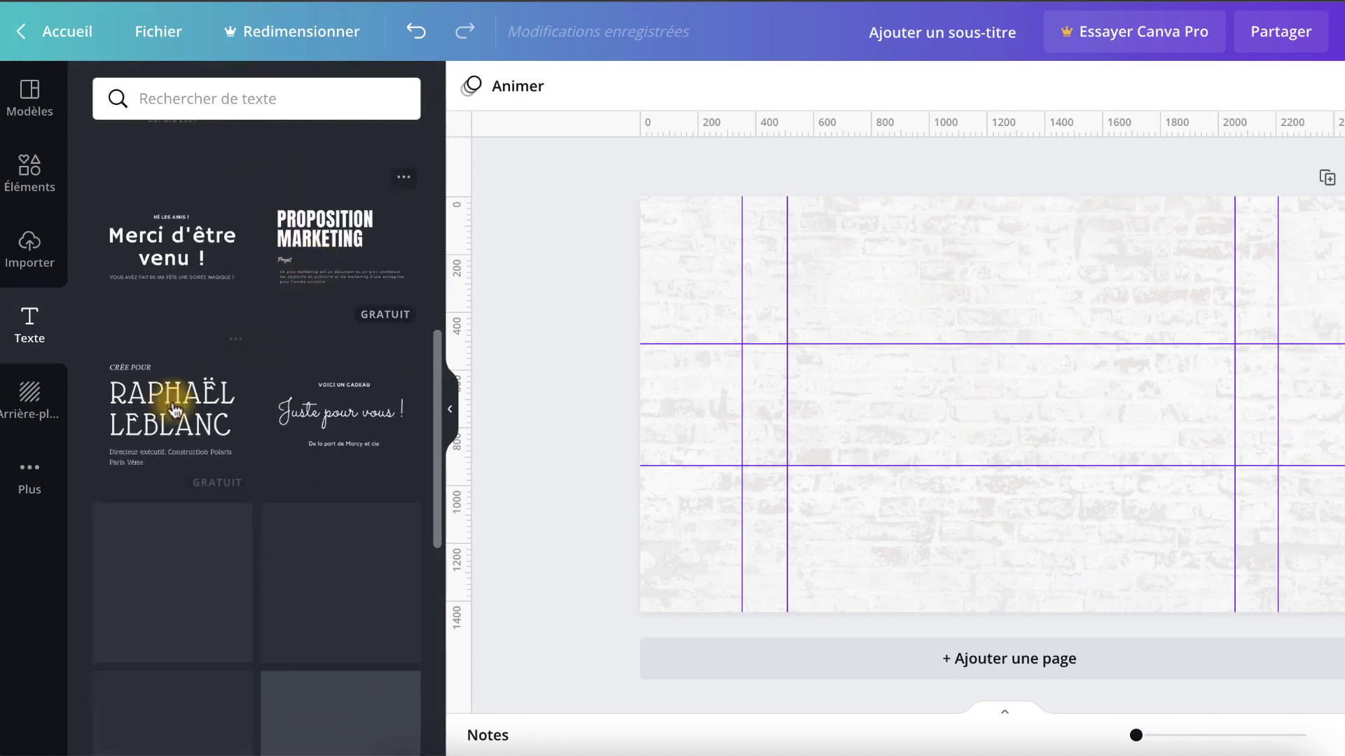
scroll(295, 480, "up", 9)
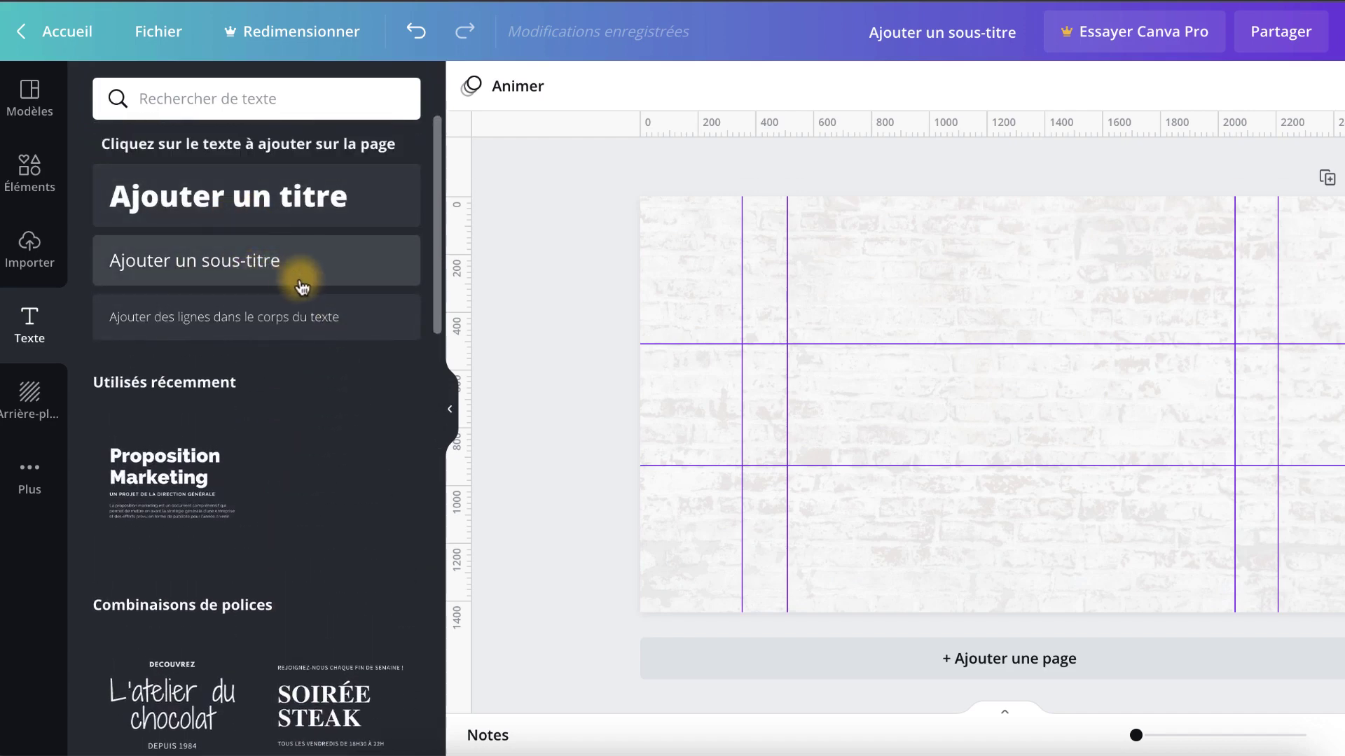
left_click_drag(156, 259, 930, 433)
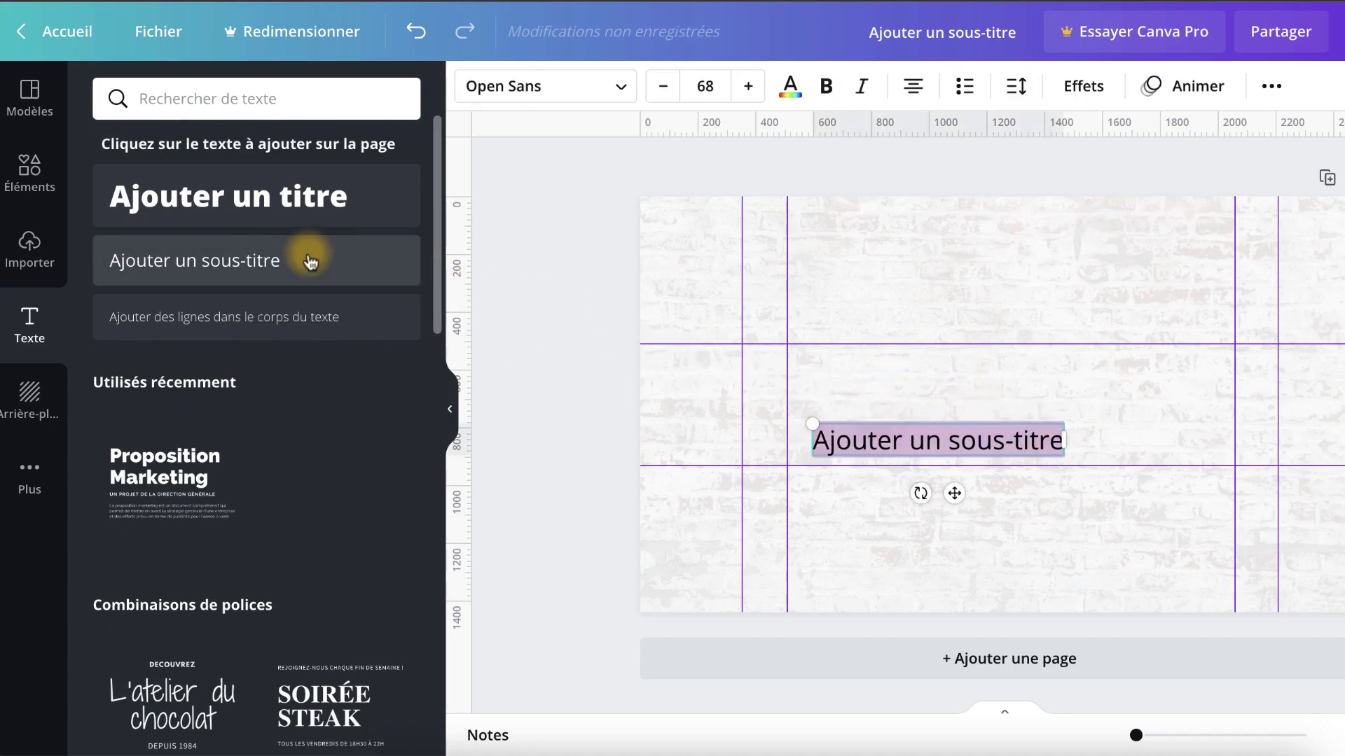
Set the subtitle's font to Raleway and replace its text with "Marketeur - Auteur - Aiguilleur".
left_click(622, 91)
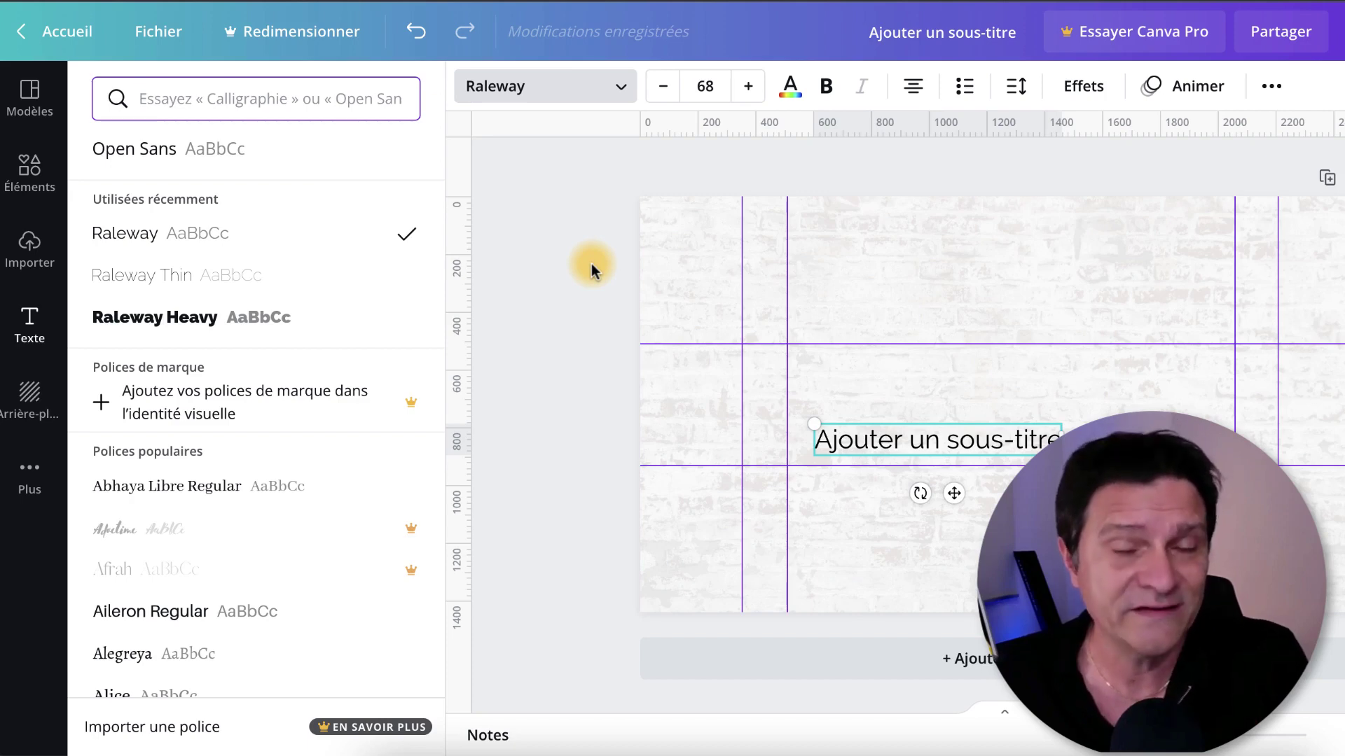
left_click(871, 442)
type("Marketeur - Auteur - Aiguilleur")
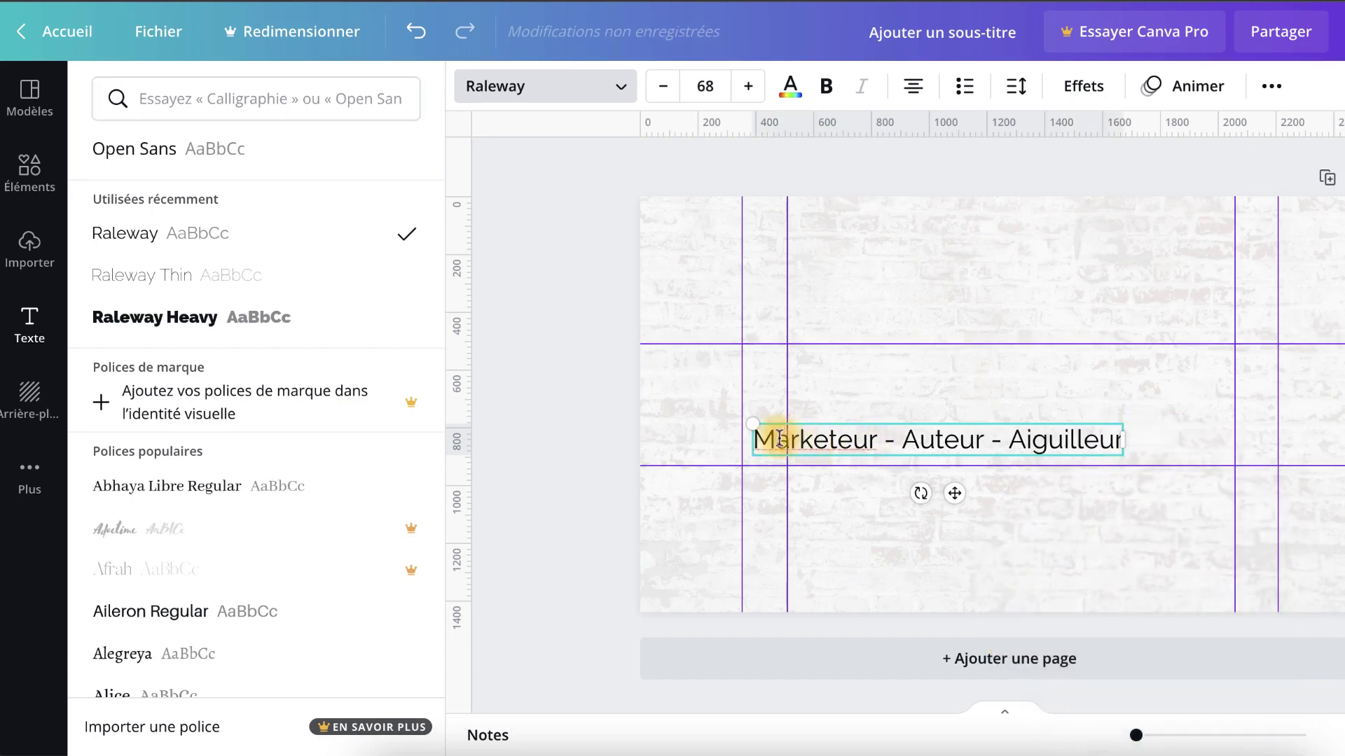
Scale the subtitle down to font size 30,1 and place it near the lower-left corner of the central safe area.
left_click_drag(752, 428, 814, 430)
left_click_drag(1106, 451, 978, 441)
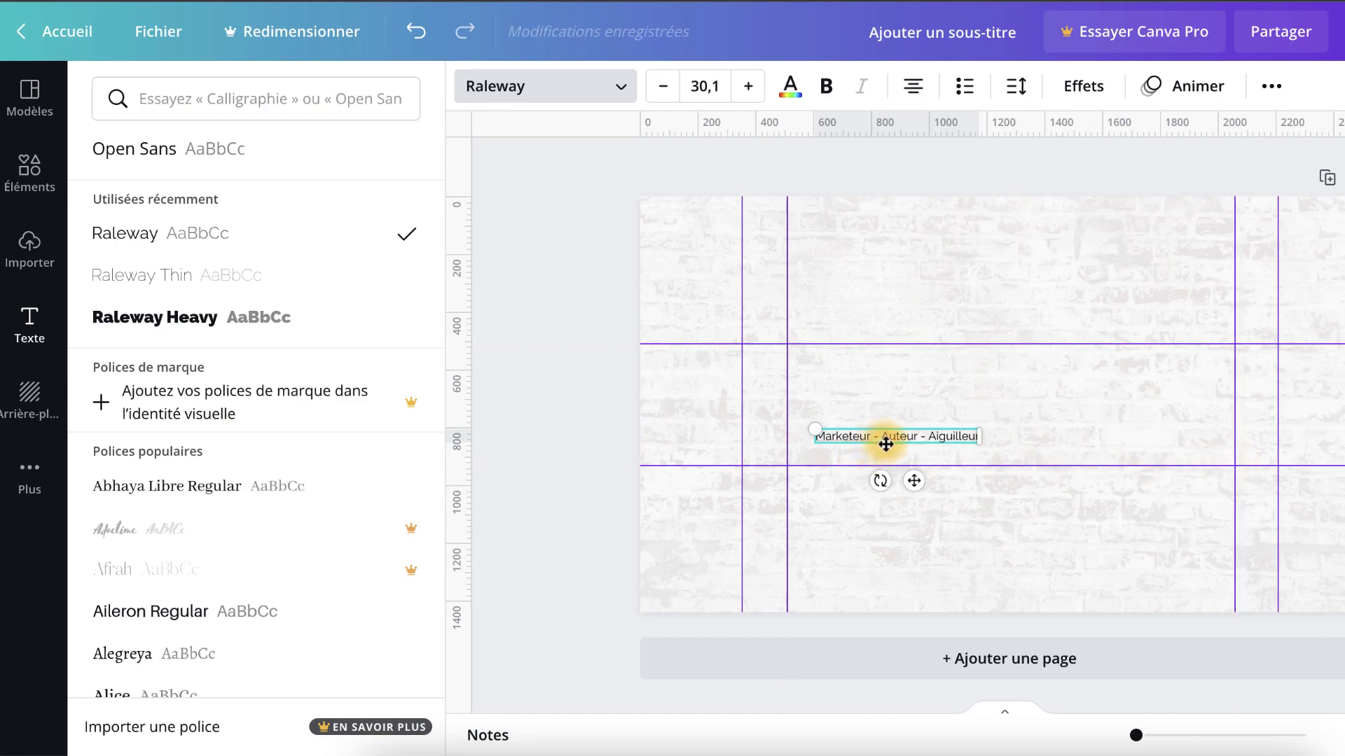
mouse_move(886, 444)
left_mouse_down()
mouse_move(868, 448)
mouse_move(878, 456)
left_mouse_up()
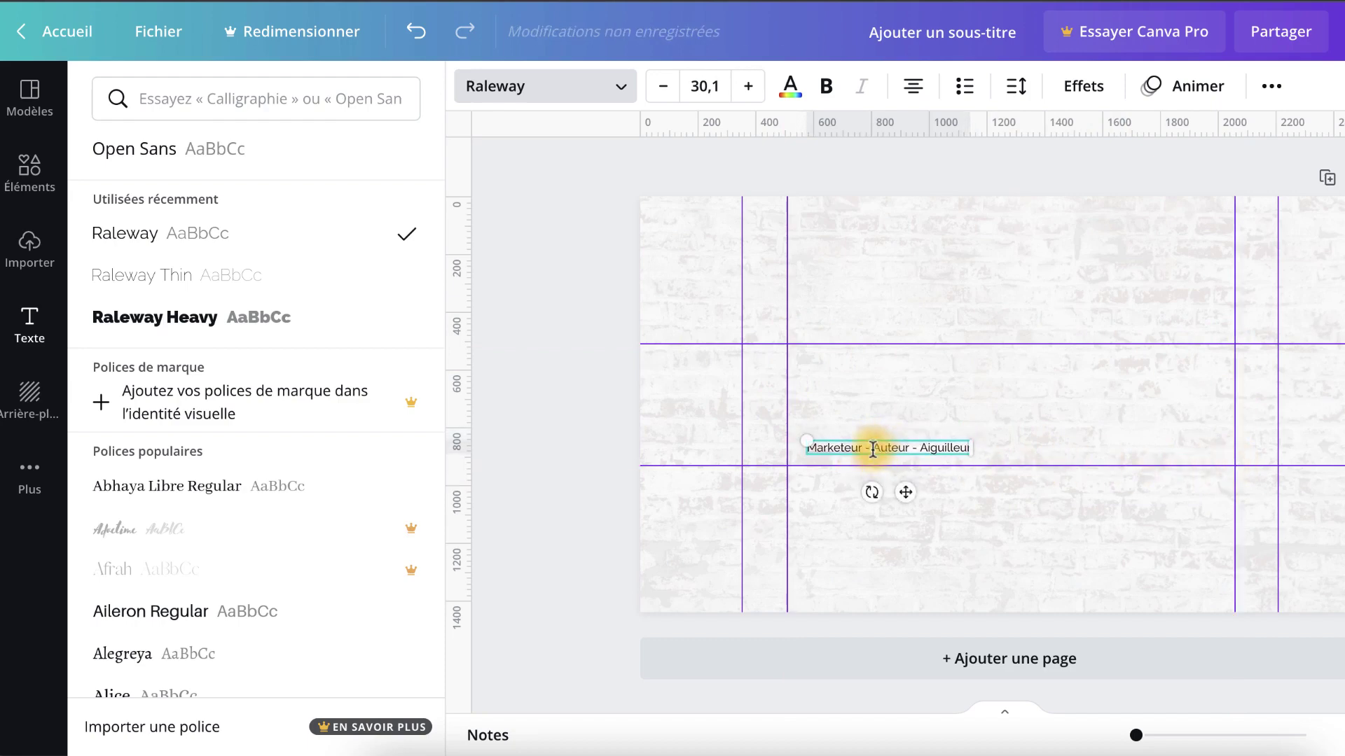
Make the whole "Marketeur - Auteur - Aiguilleur" tagline bold.
triple_click(874, 448)
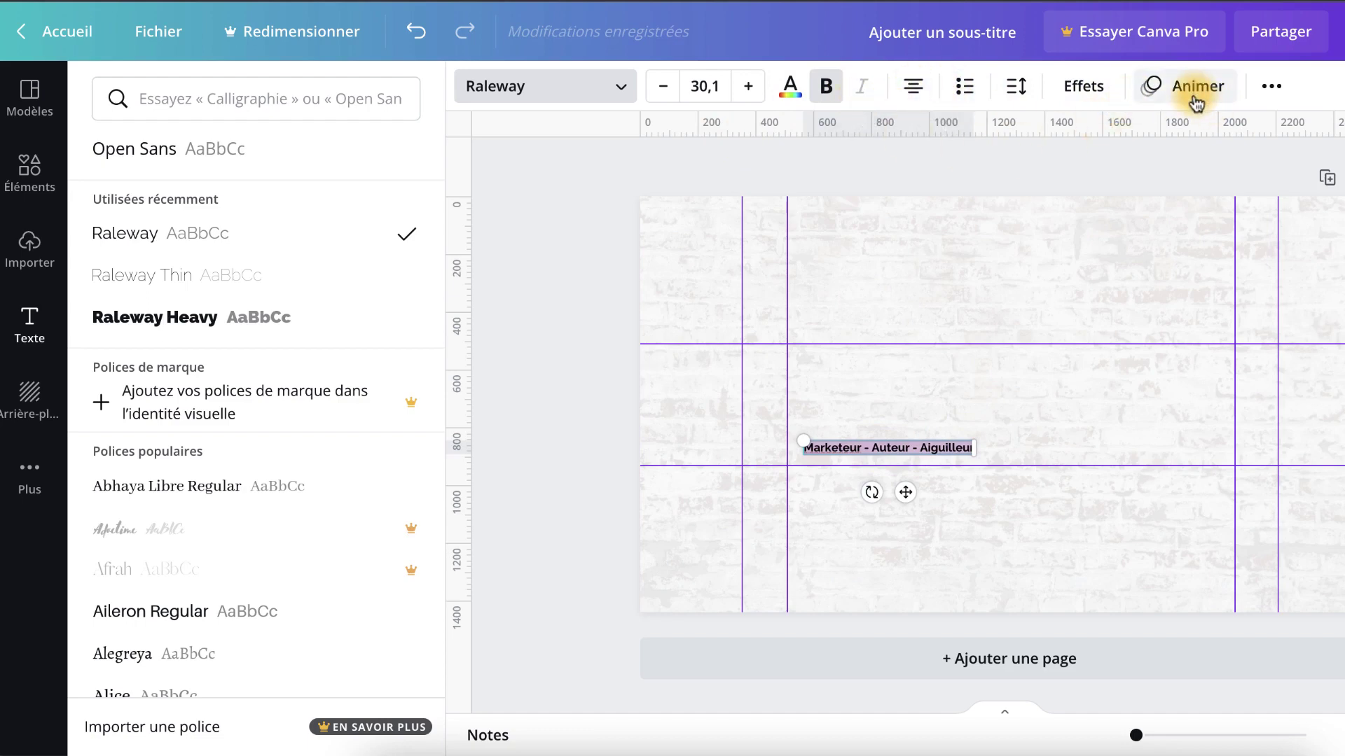
key("Escape")
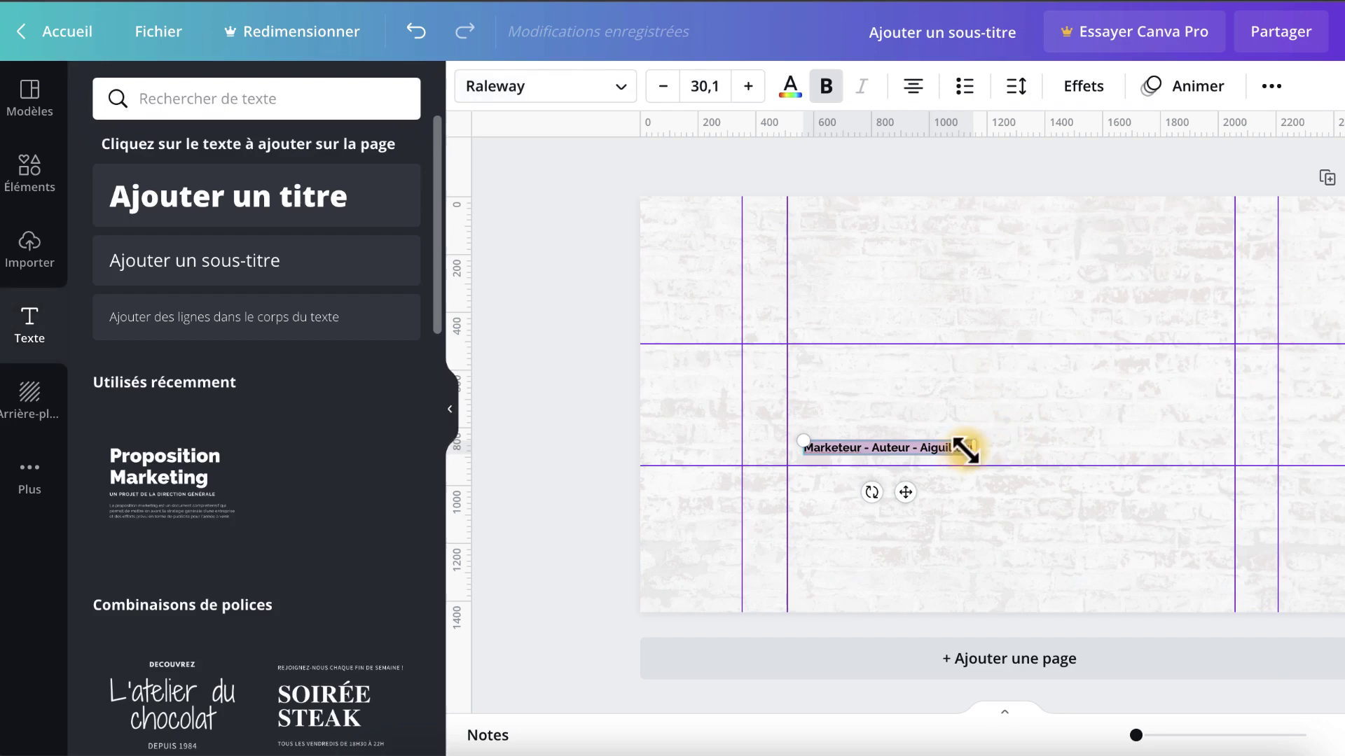
left_click(846, 423)
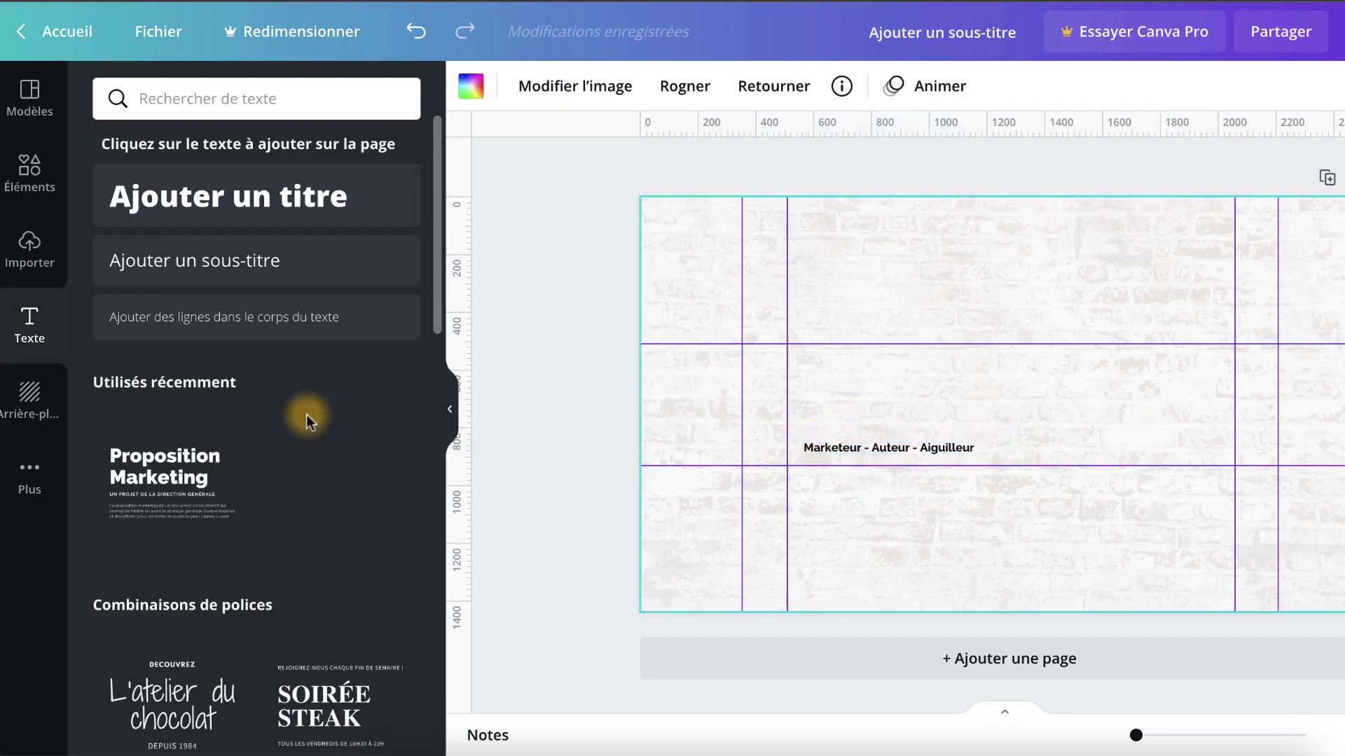
Place the uploaded arrow logo just before the tagline and the uploaded portrait, both scaled down, in the central area's lower-right corner for the portrait.
left_click(30, 254)
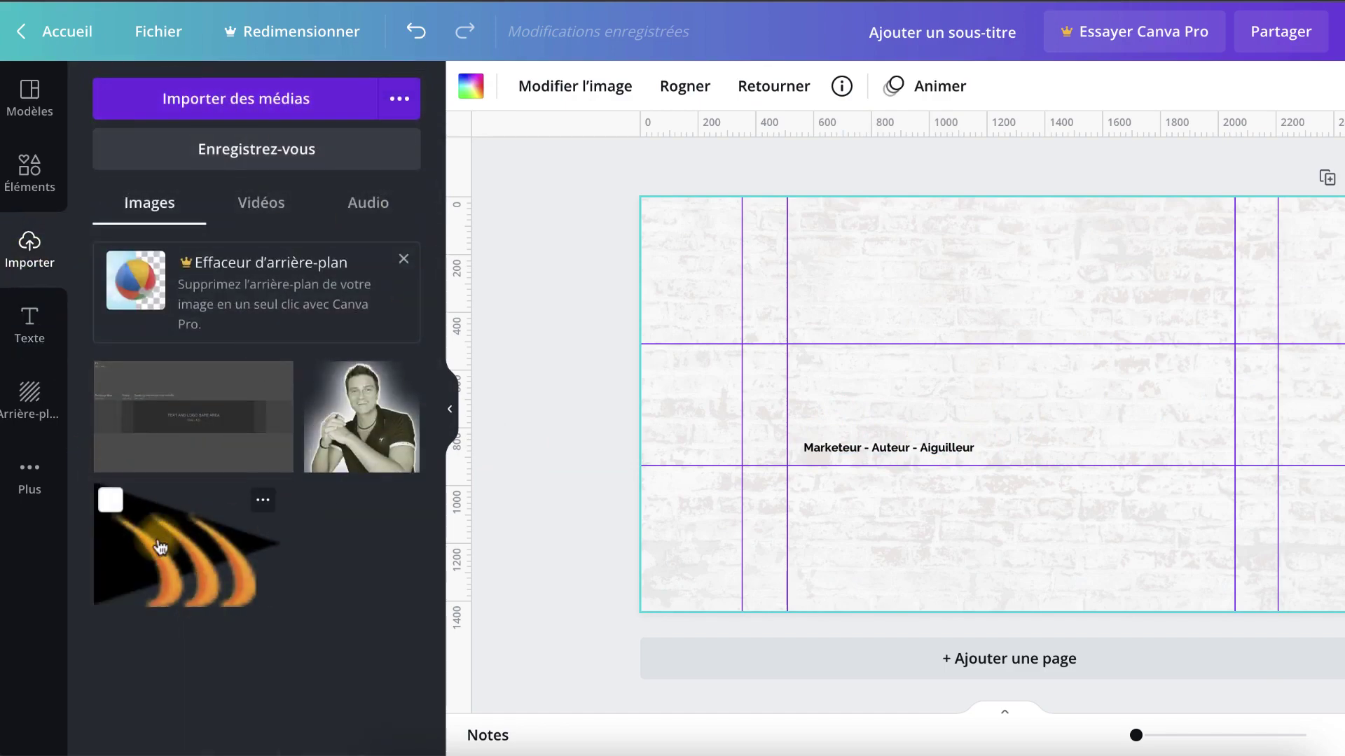
left_click_drag(157, 546, 844, 384)
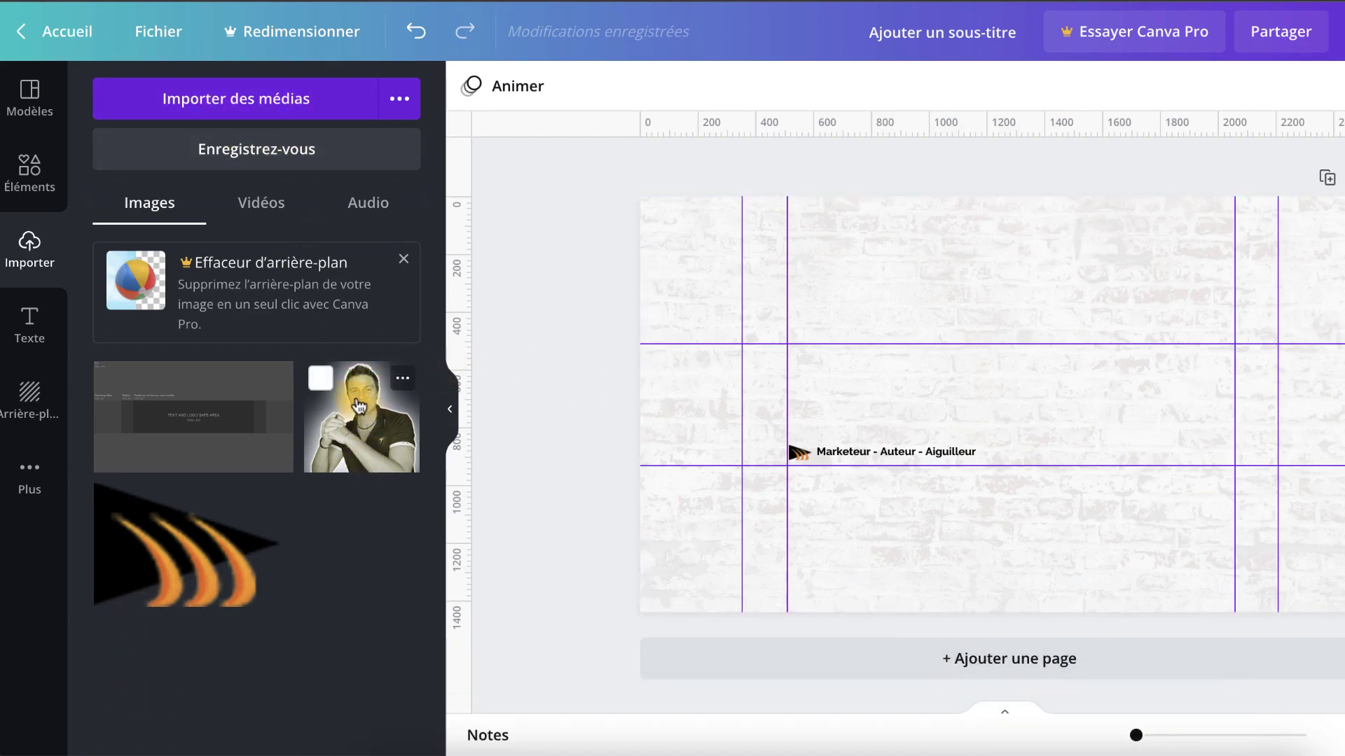
left_click_drag(356, 401, 1097, 371)
left_click_drag(1305, 584, 1188, 465)
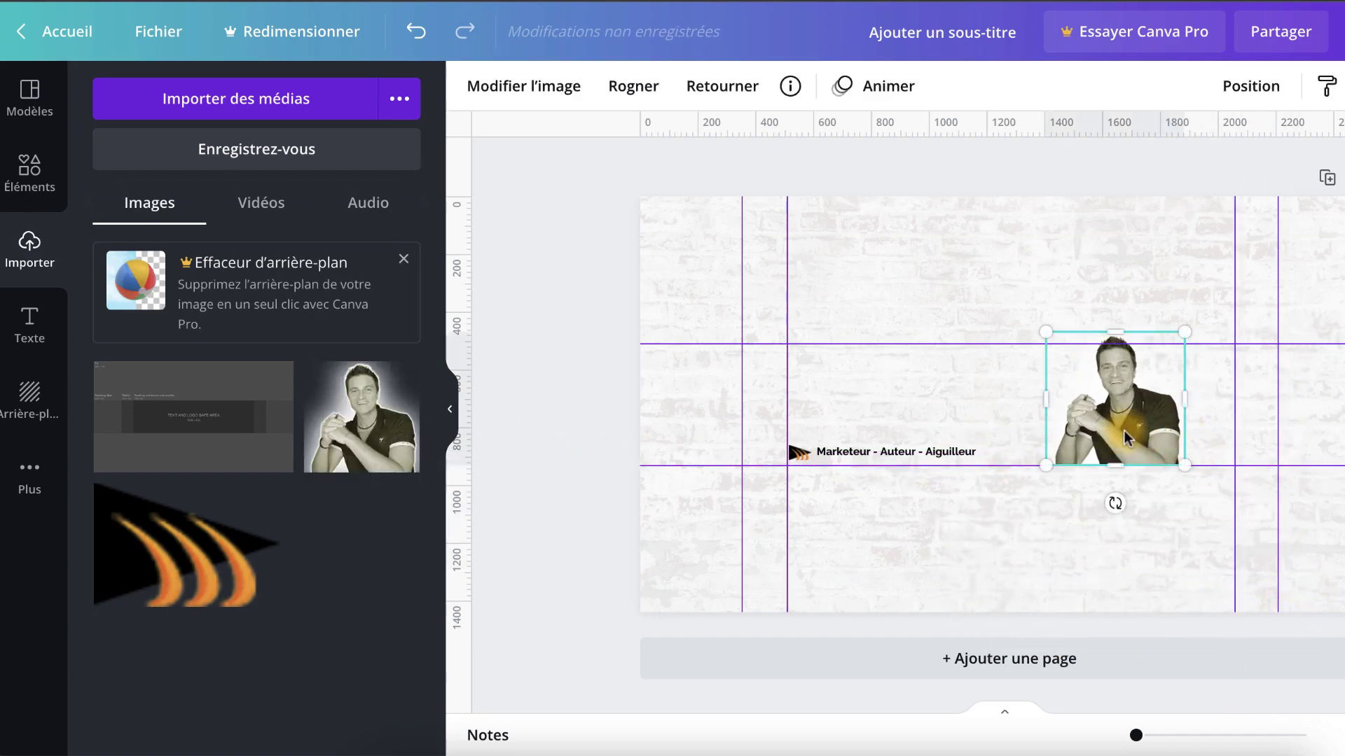
left_click(1226, 497)
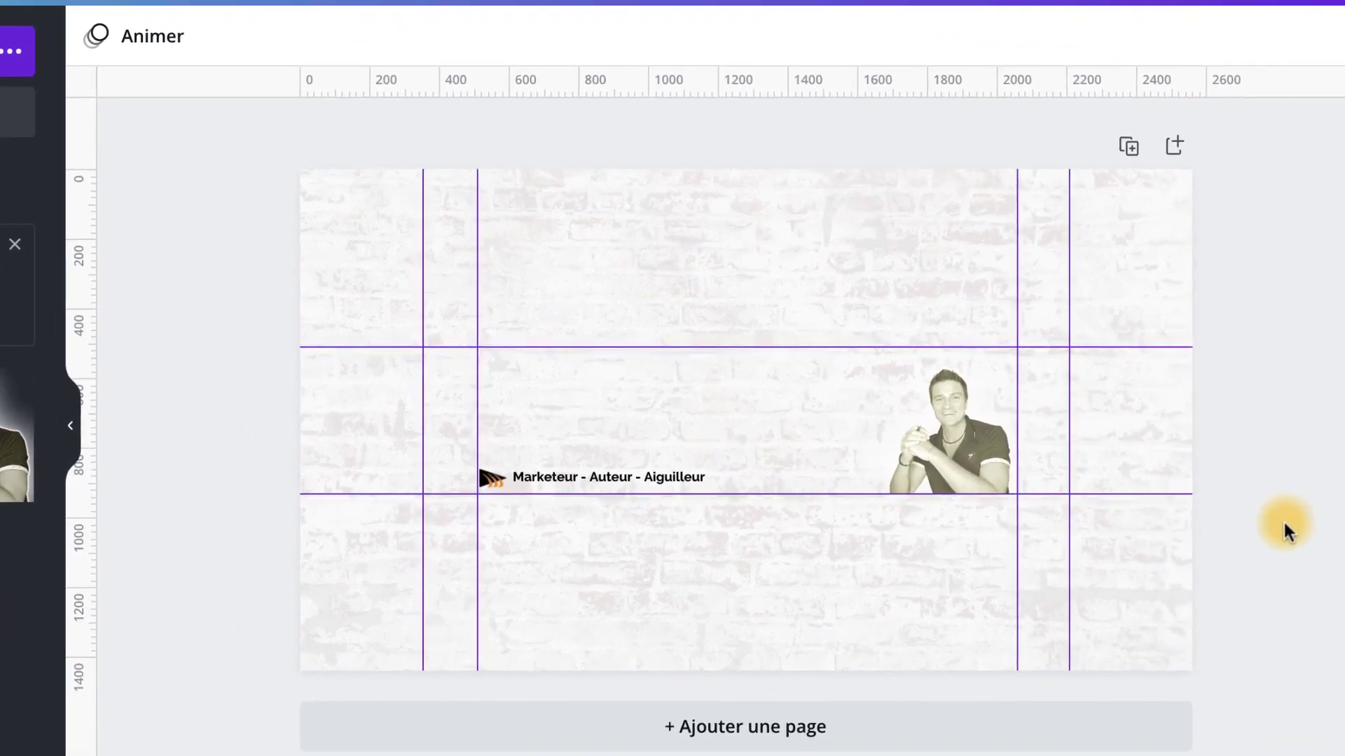
Examine the portrait photo's transparency setting.
left_click(969, 445)
left_click(1174, 36)
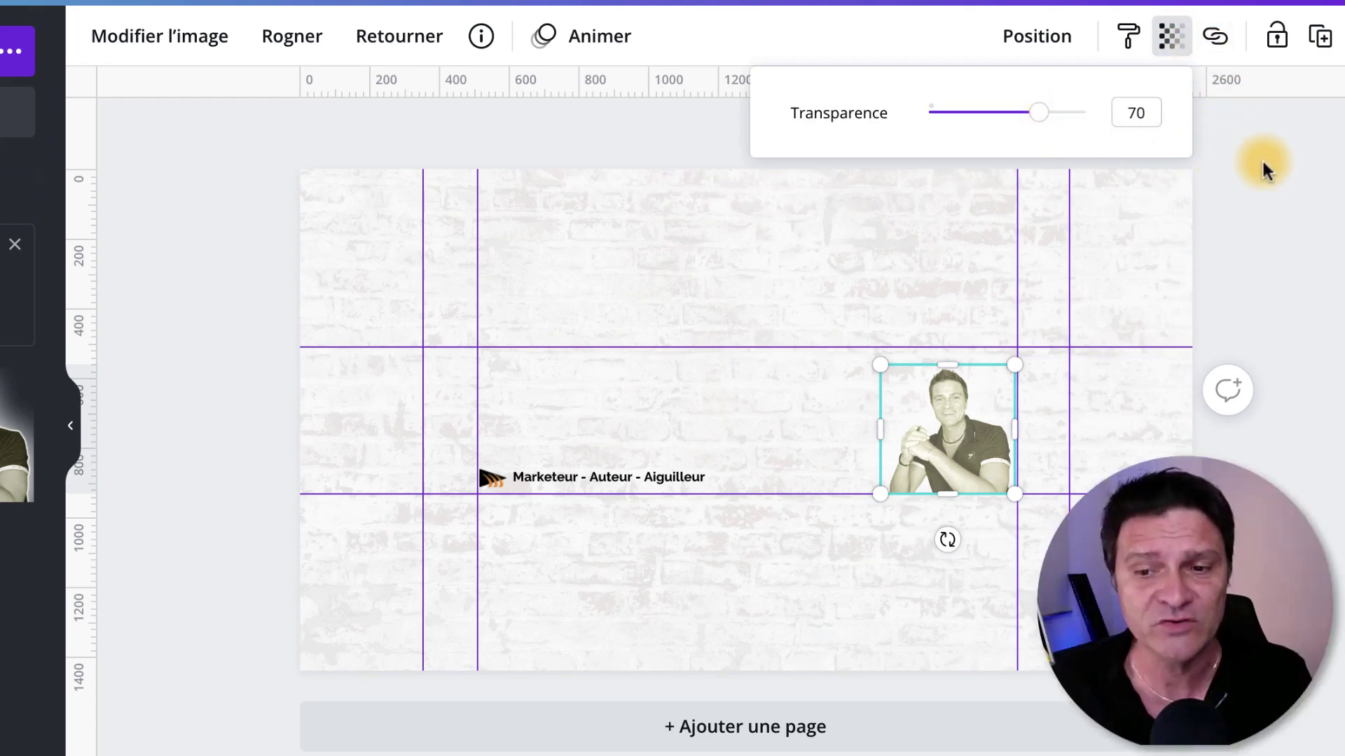
key("Escape")
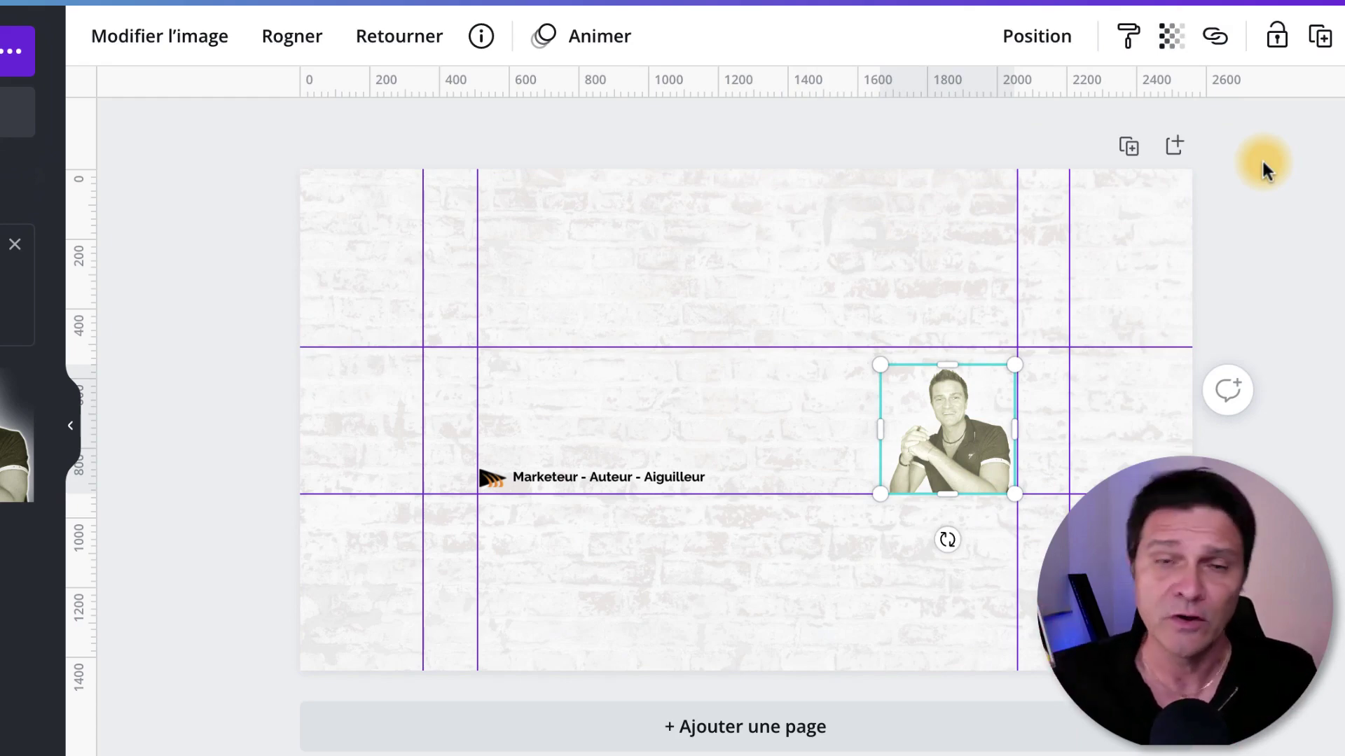
left_click(1259, 173)
Examine the portrait photo's brightness, contrast and saturation adjustments and the available filters and effects.
left_click(938, 431)
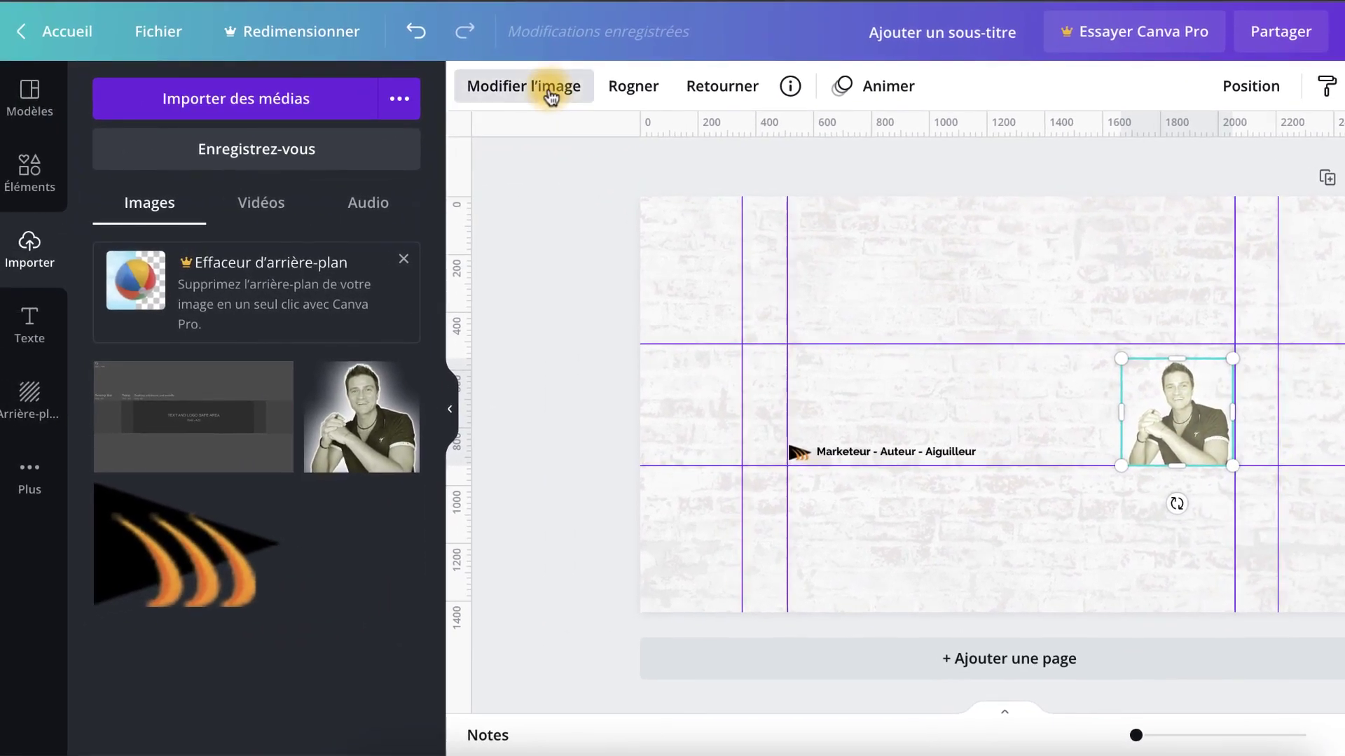
left_click(551, 97)
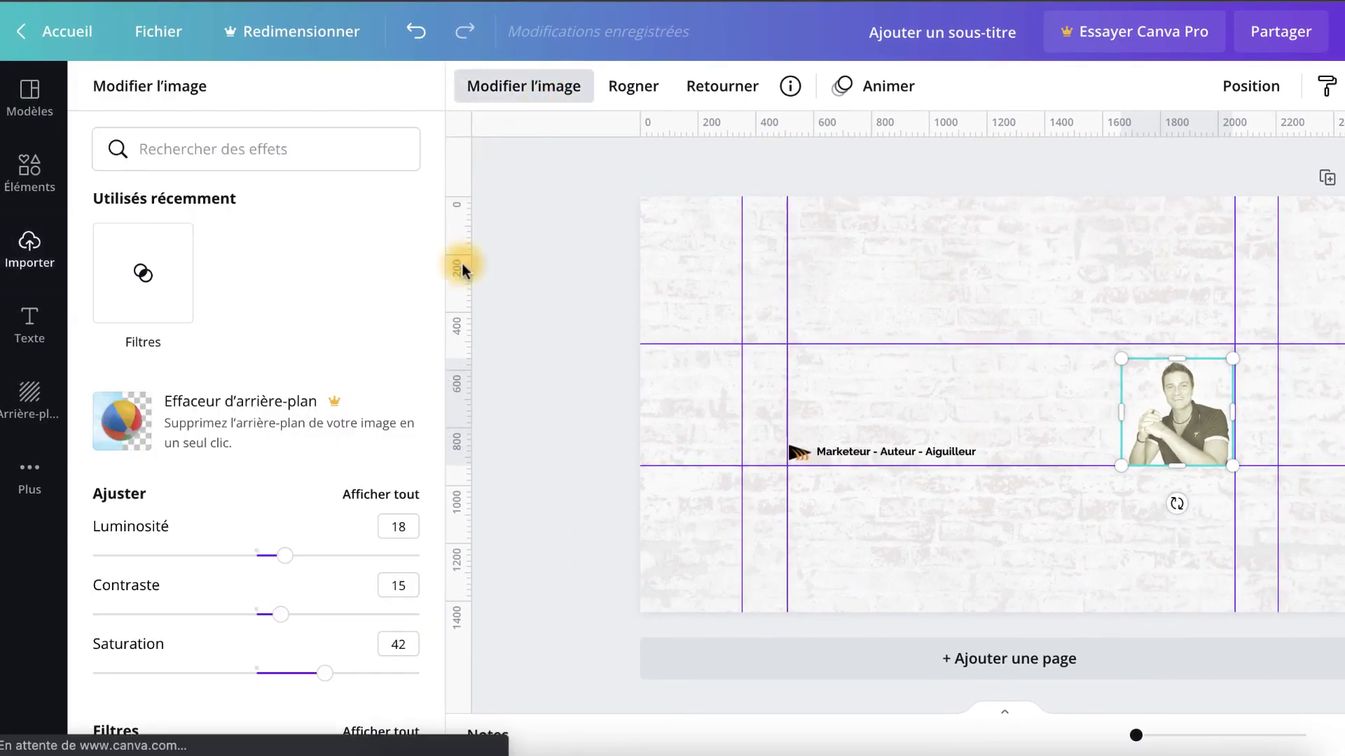
scroll(345, 427, "down", 6)
scroll(352, 429, "down", 4)
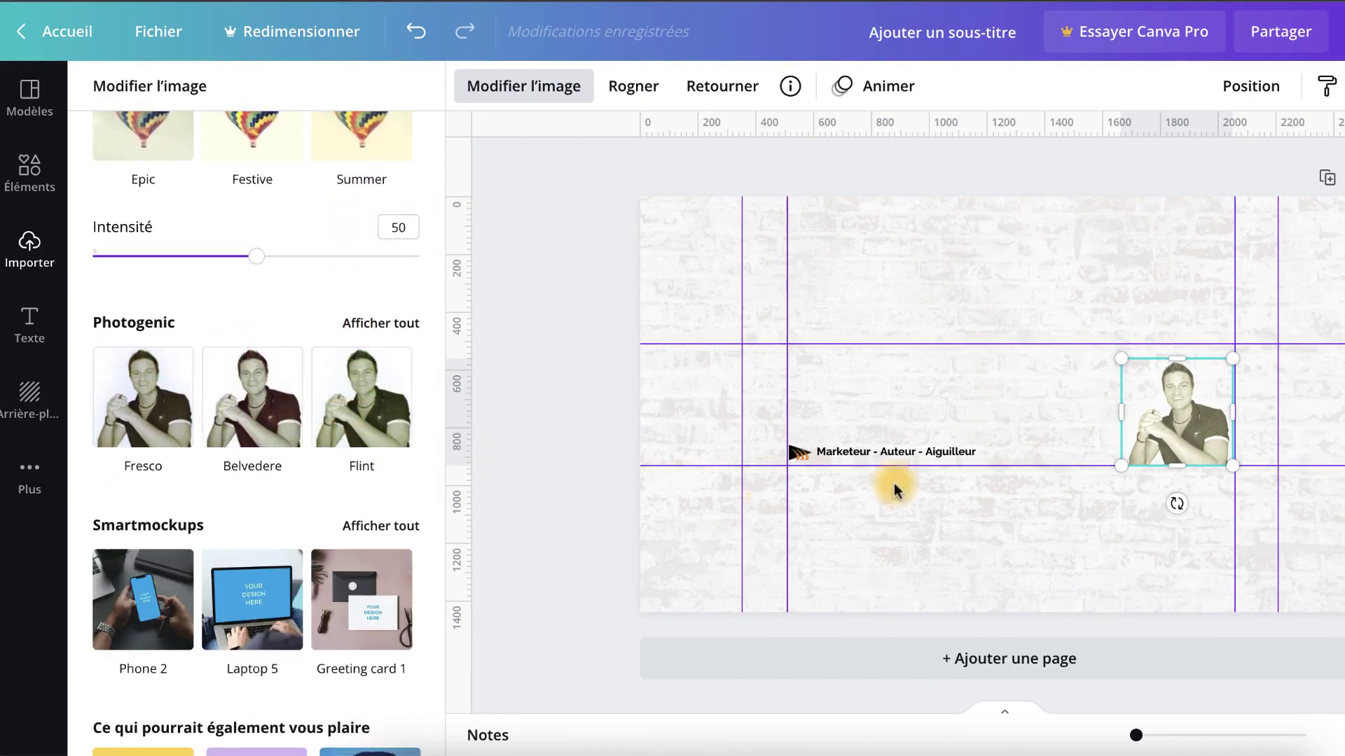
left_click(554, 435)
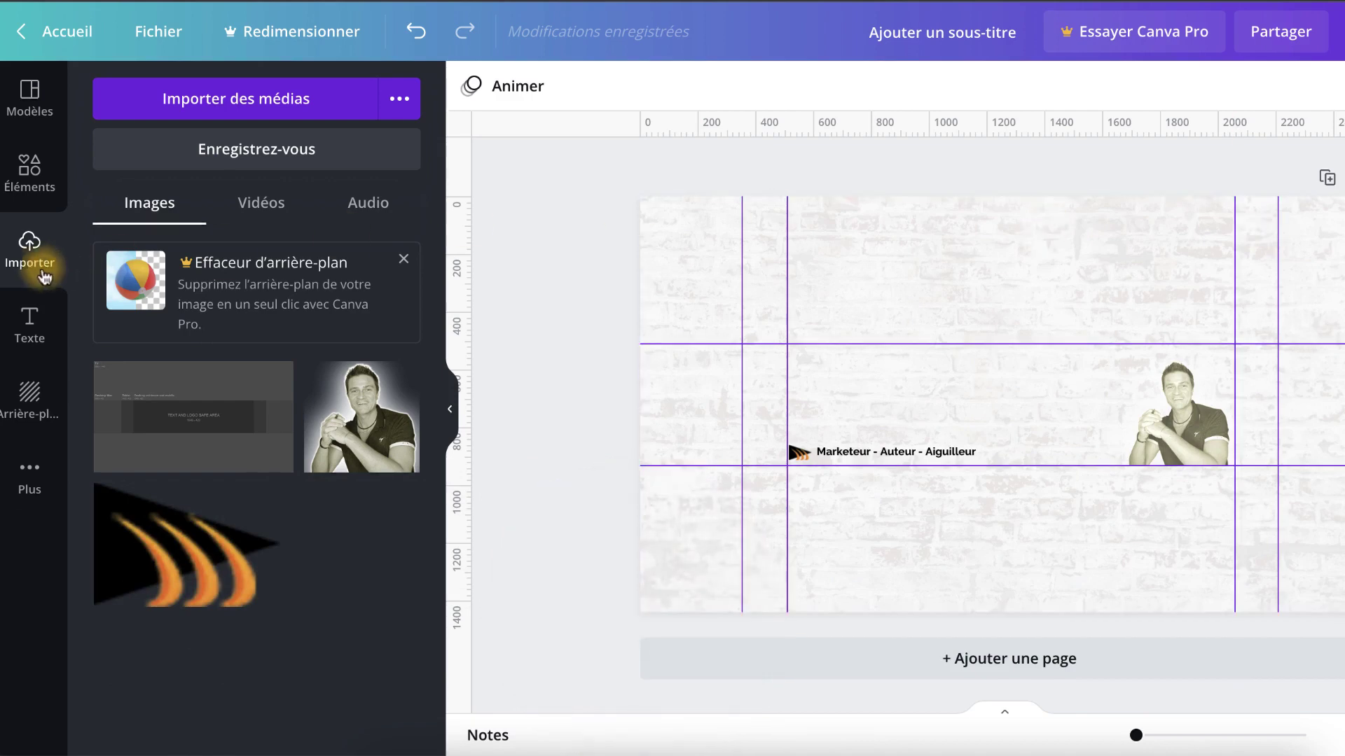
Add a title above the tagline reading "BUSINESS EN LIGNE RENTABLE A DOMICILE" in bold Raleway at size 52,5.
left_click(29, 177)
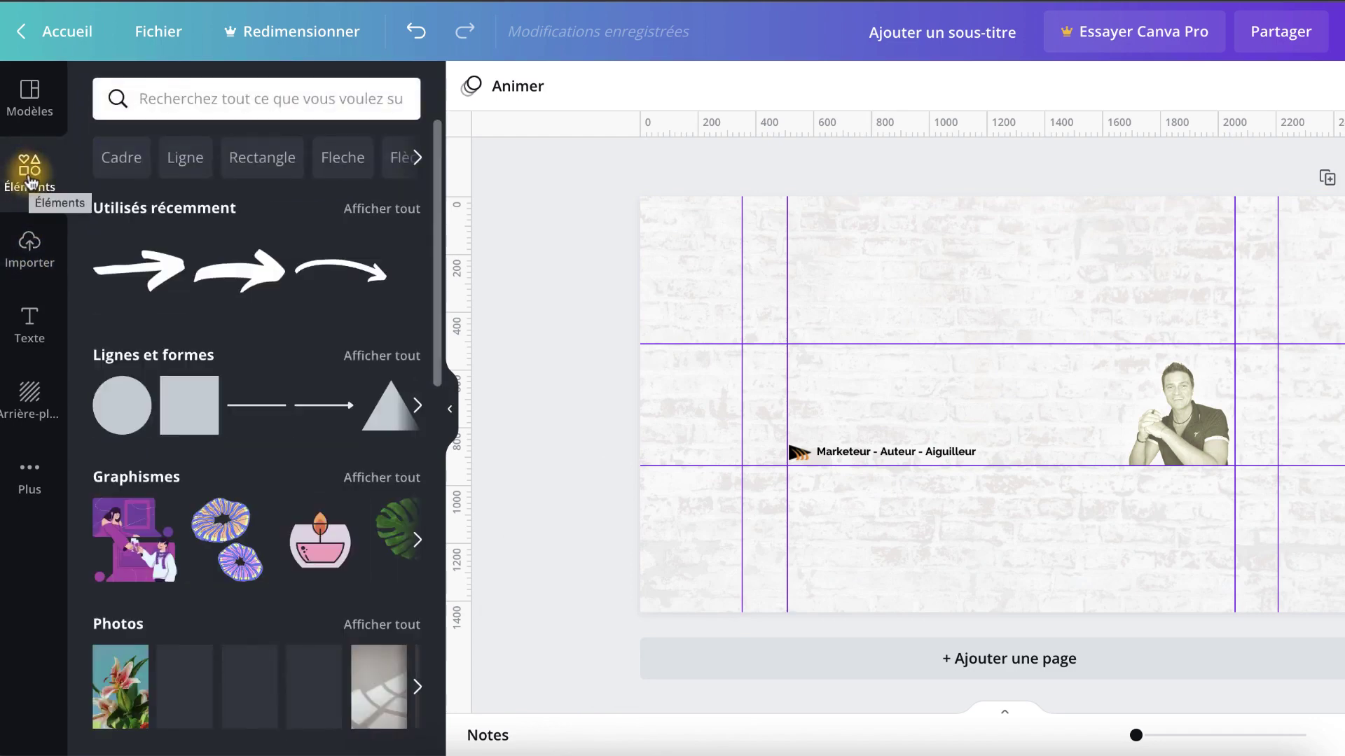
left_click(28, 324)
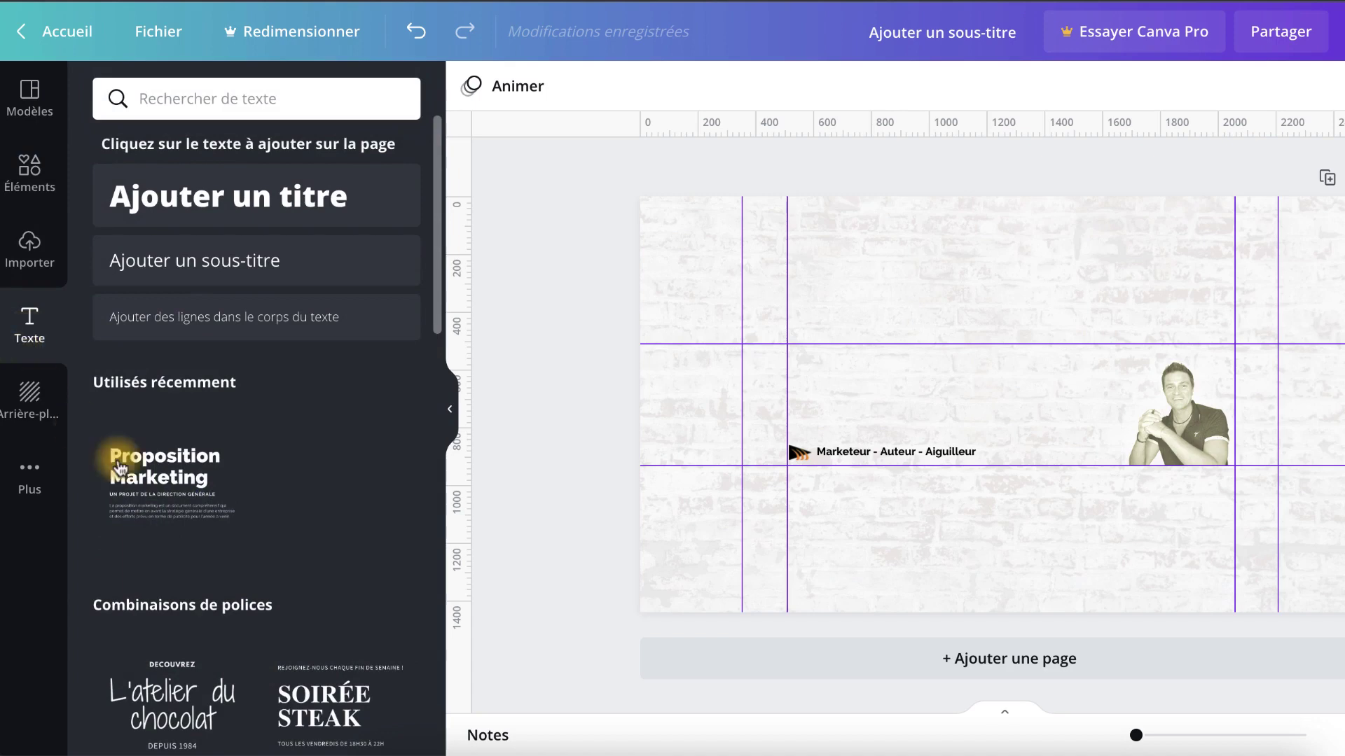
left_click_drag(246, 199, 916, 398)
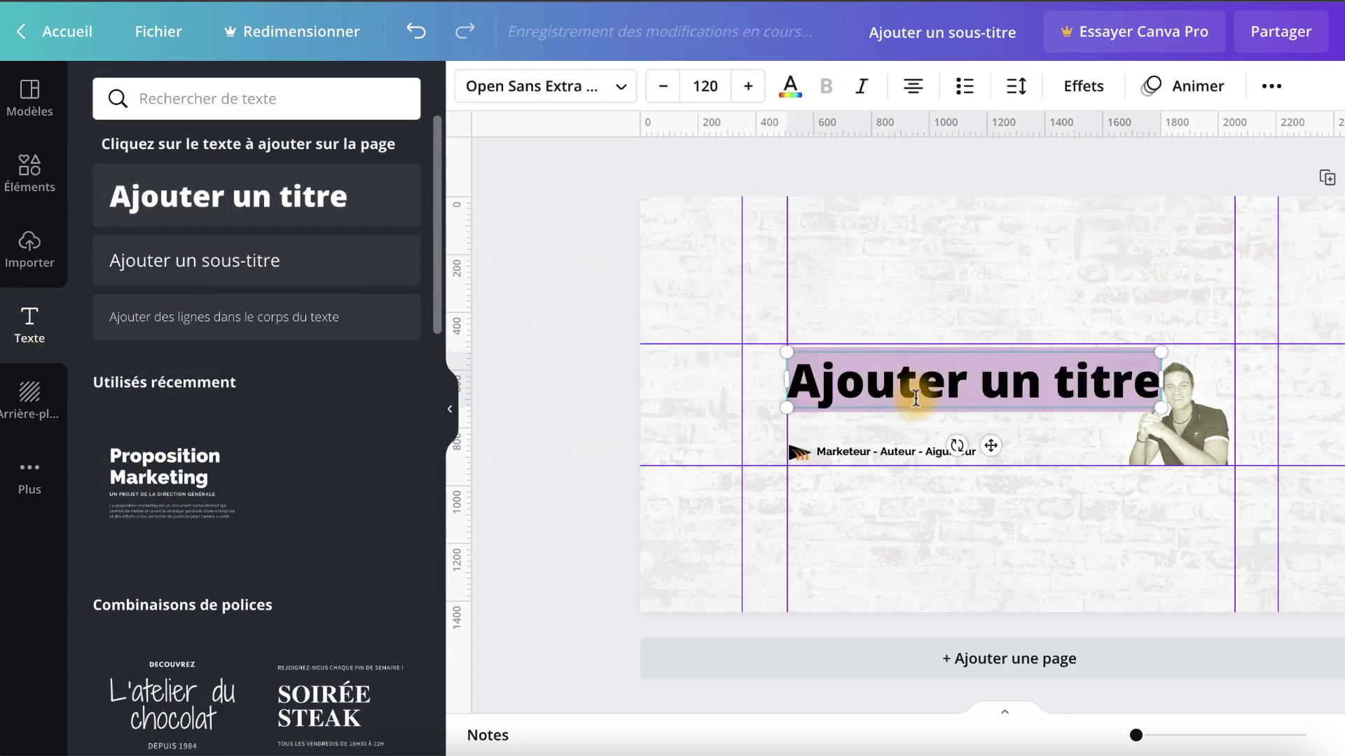
key("ctrl+z")
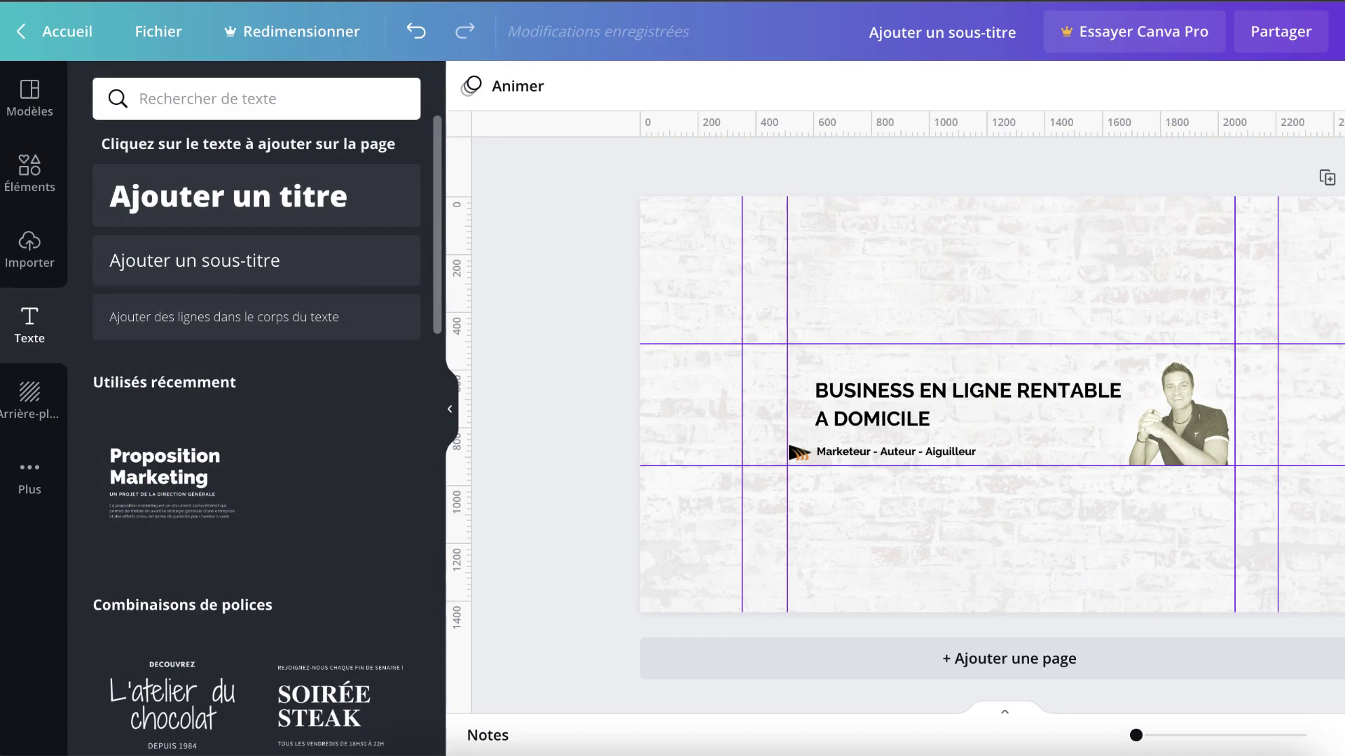
Try other text alignments on the title, including right alignment, and return it to left alignment.
left_click(875, 419)
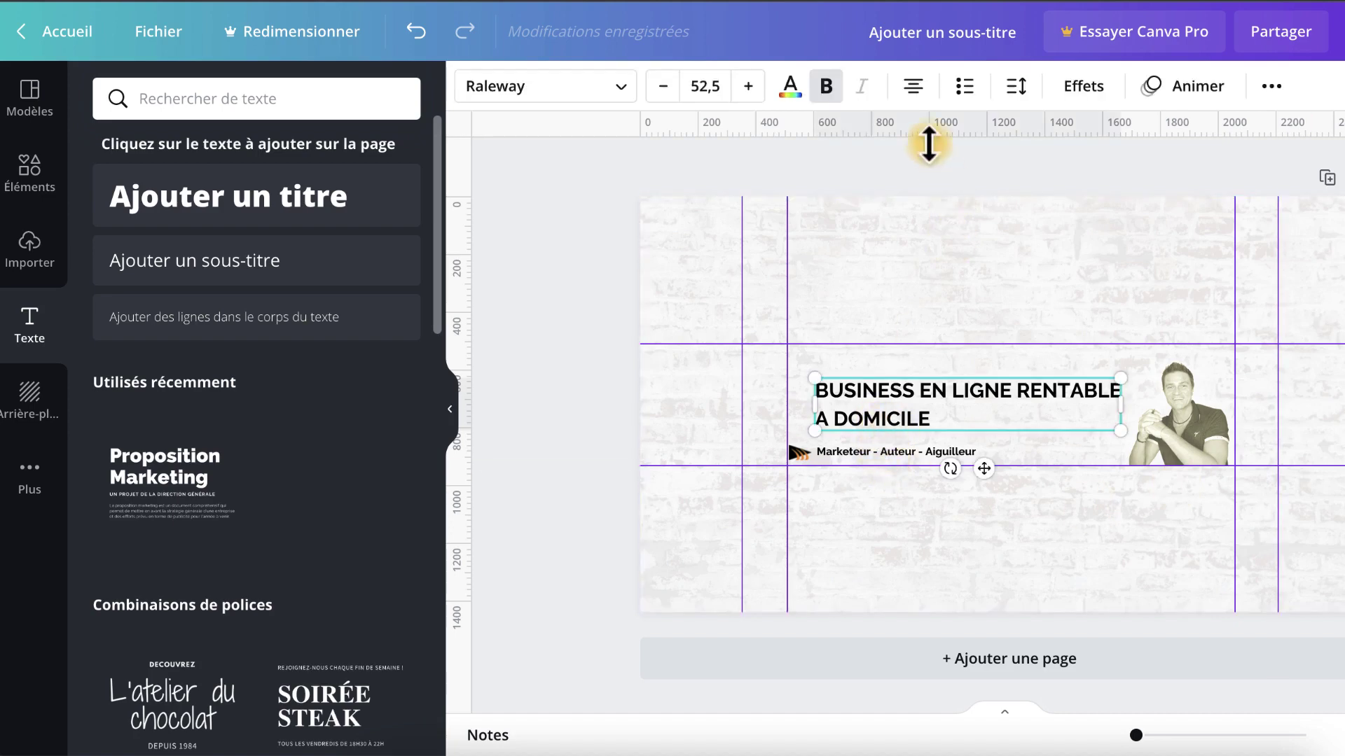
left_click(913, 87)
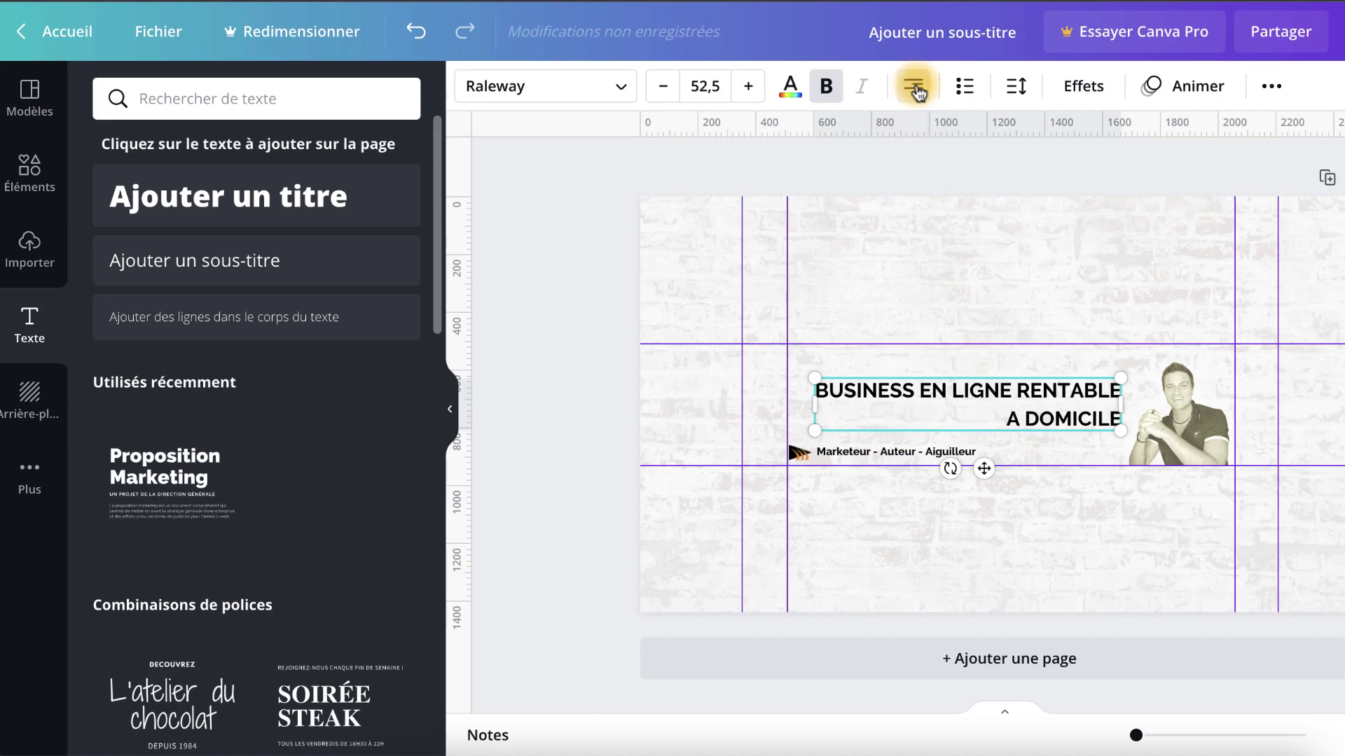
left_click(913, 87)
left_click(914, 87)
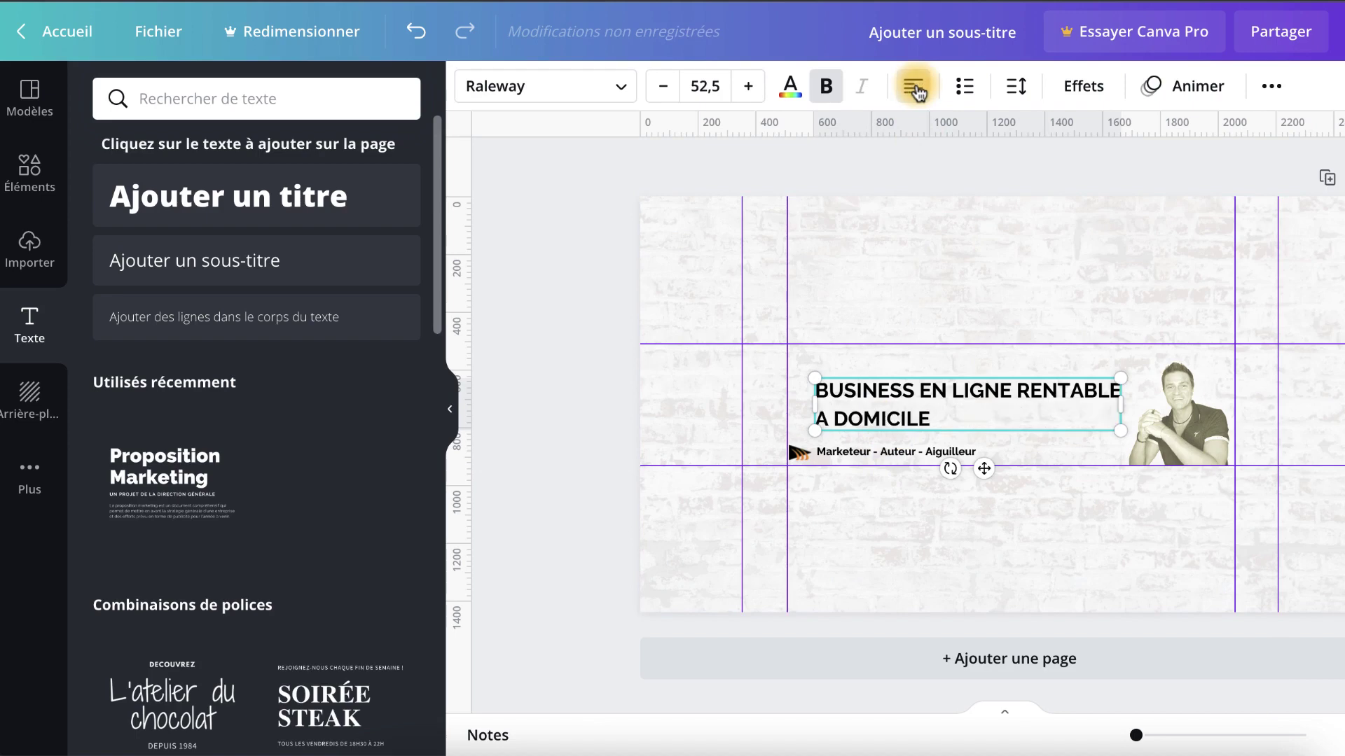
key("Escape")
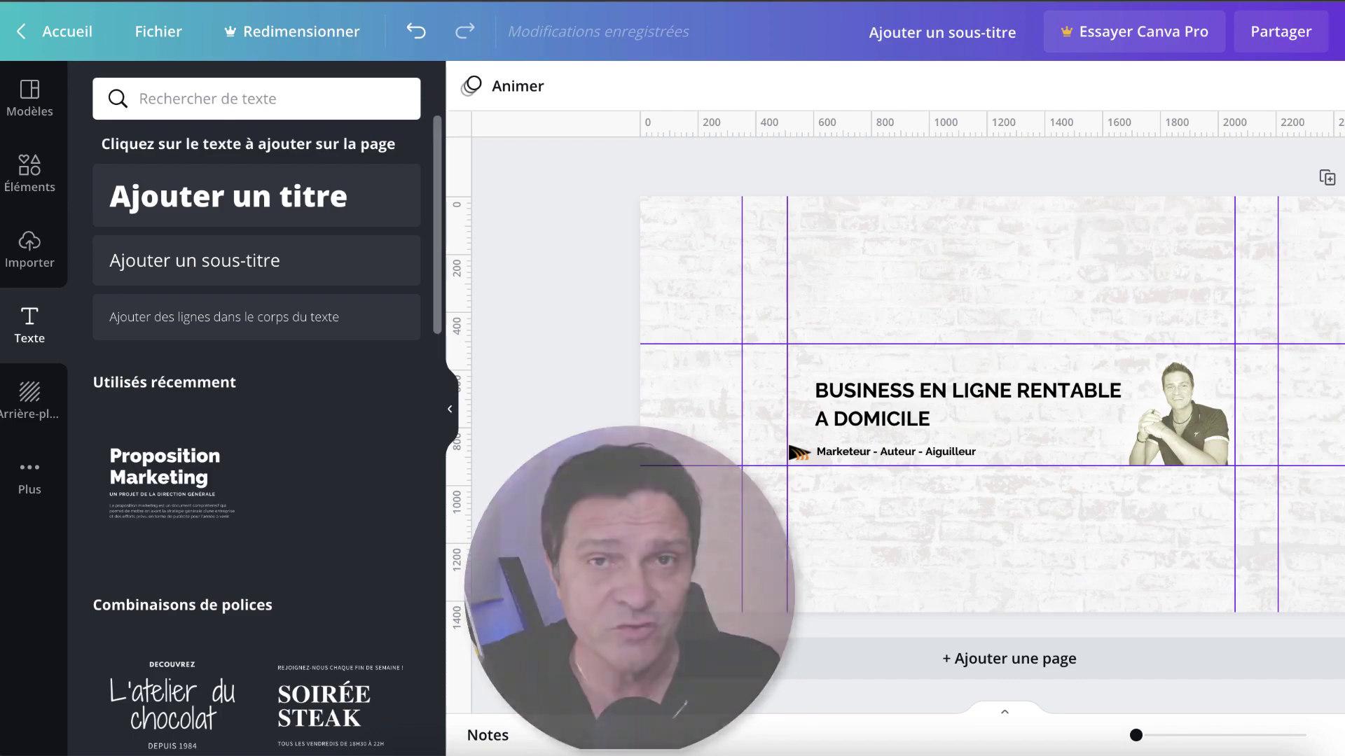
Browse the graphic elements and add a square shape over the upper-left part of the banner.
left_click(33, 181)
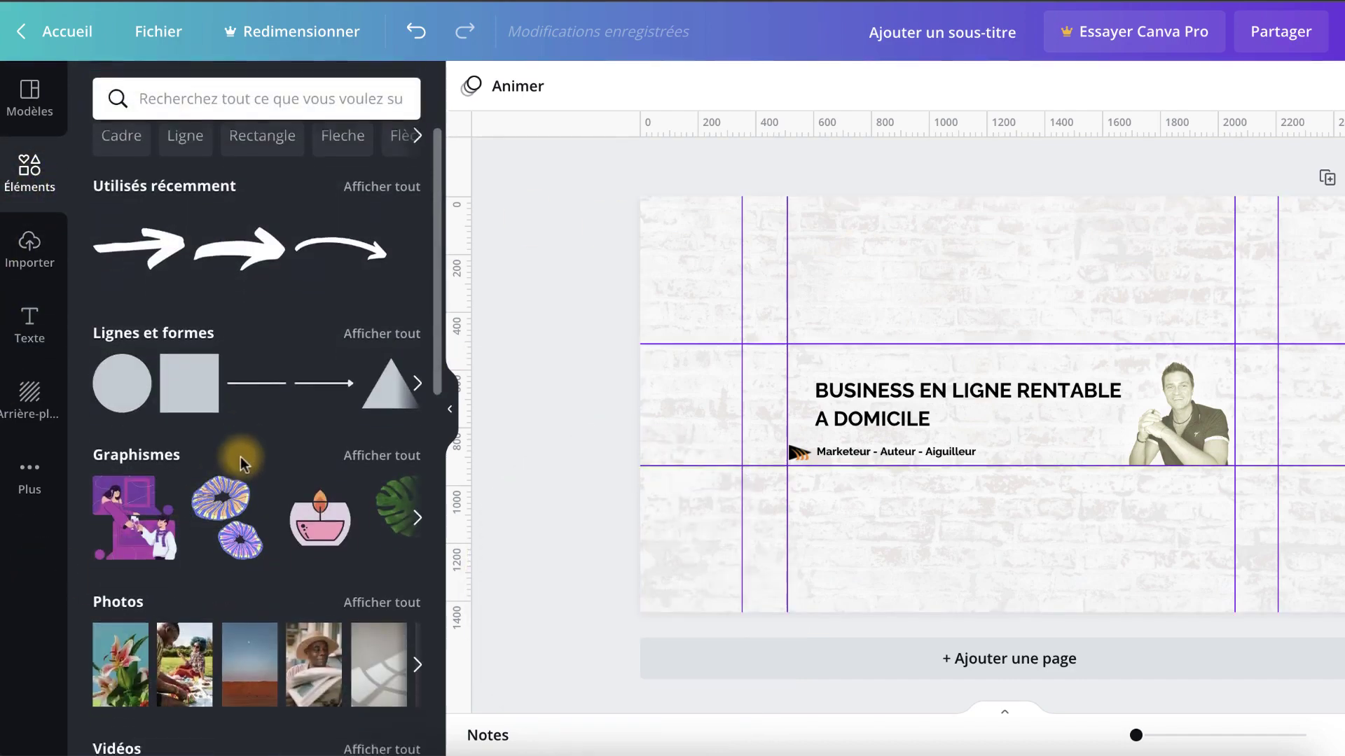
scroll(241, 457, "down", 4)
scroll(241, 456, "up", 5)
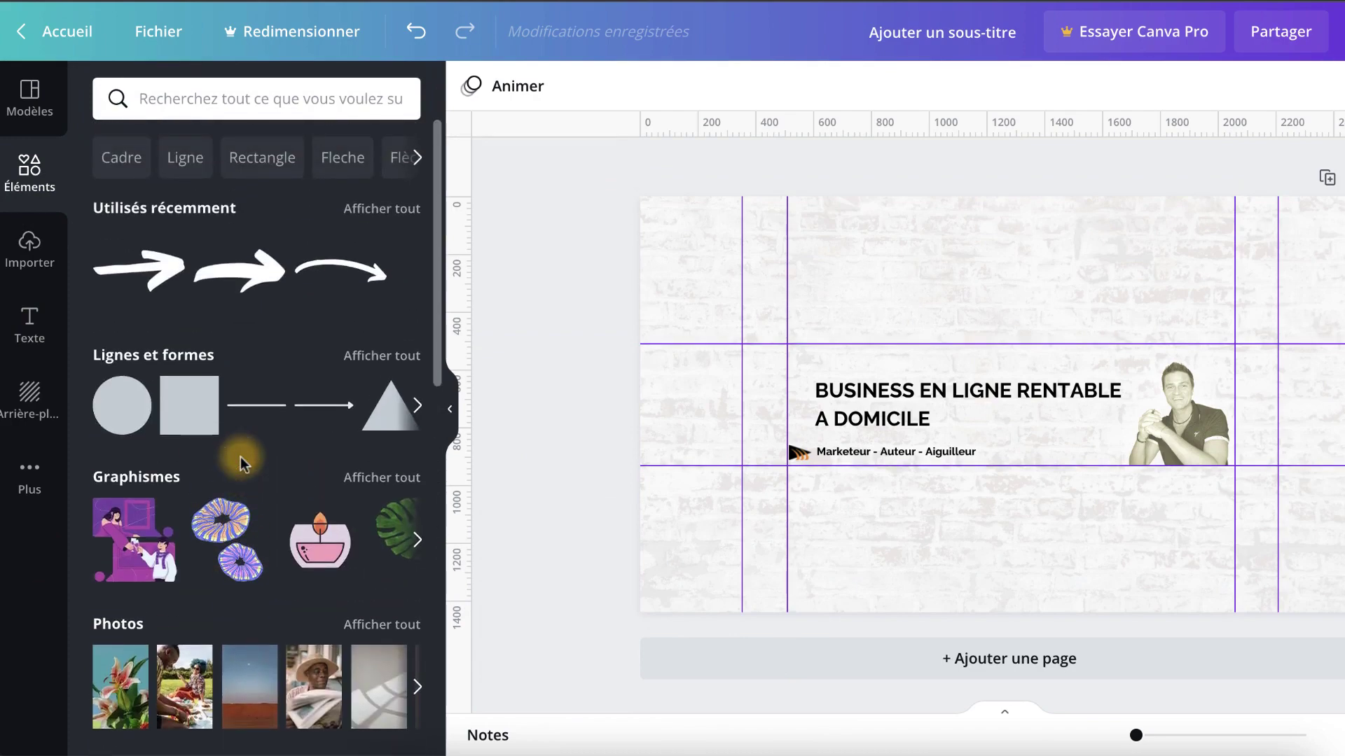
scroll(241, 456, "down", 1)
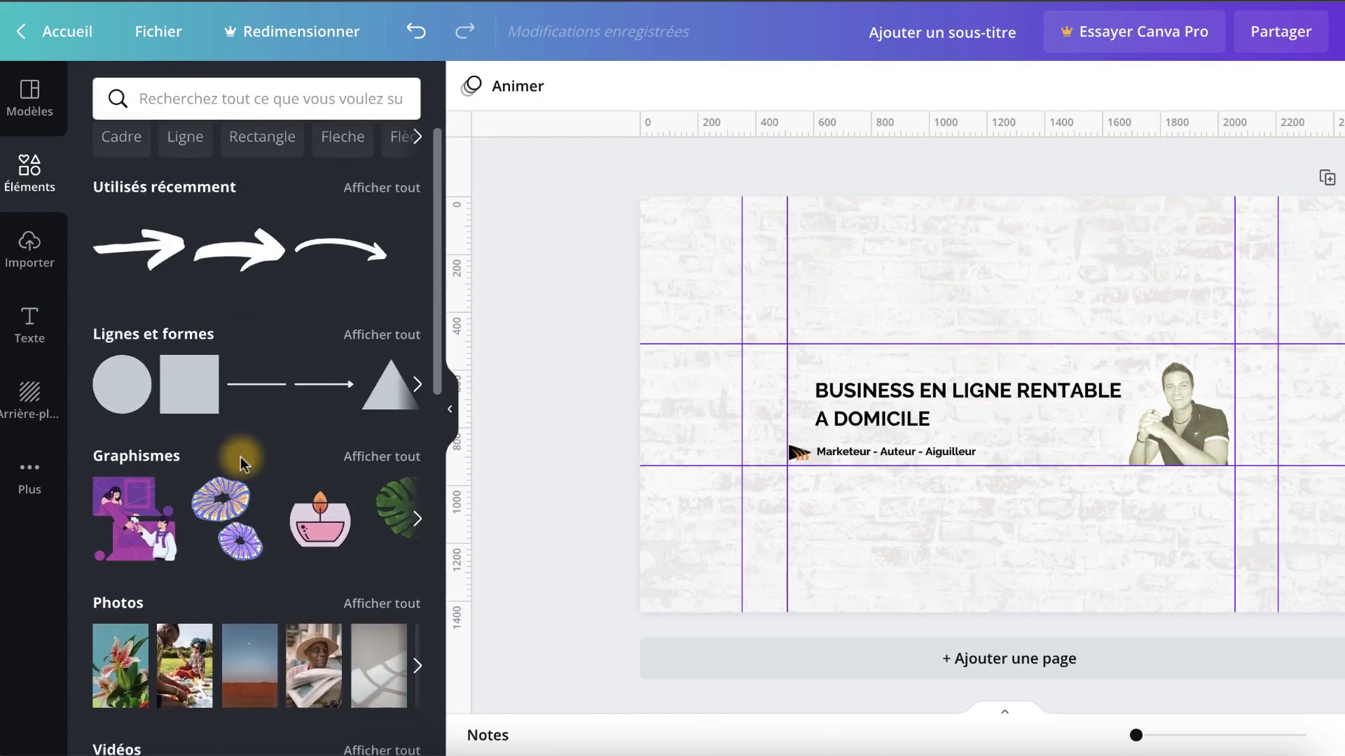
left_click_drag(180, 379, 673, 188)
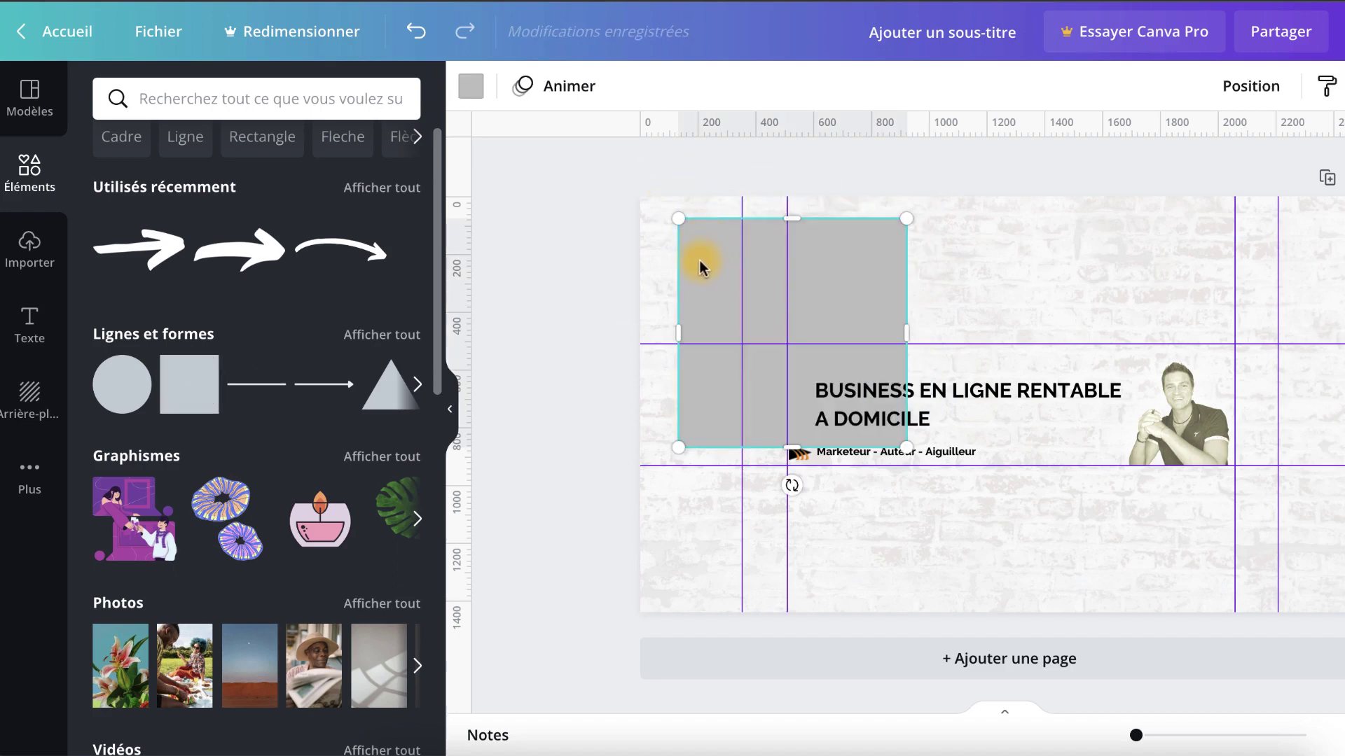
Fill the square with the custom yellow colour #FFCC00.
left_click(471, 87)
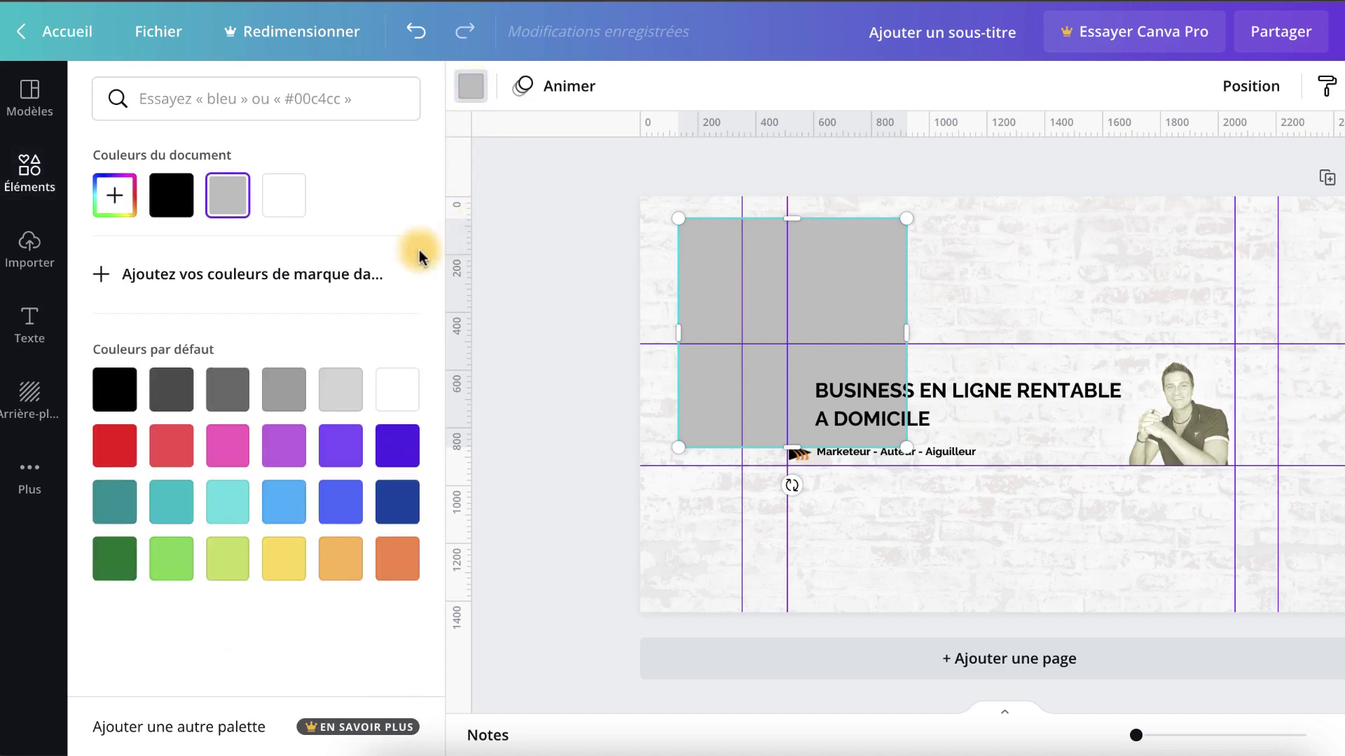
left_click(114, 194)
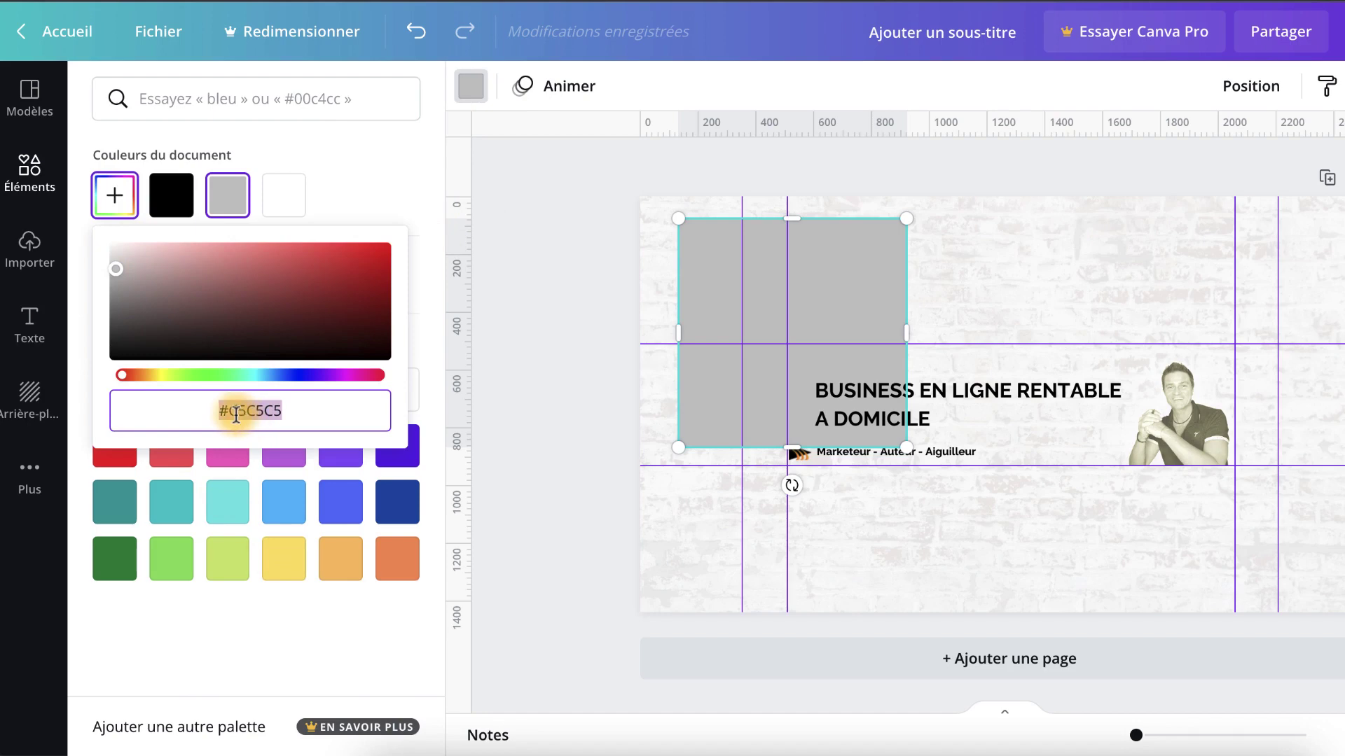
type("#FFCC00")
left_click(709, 265)
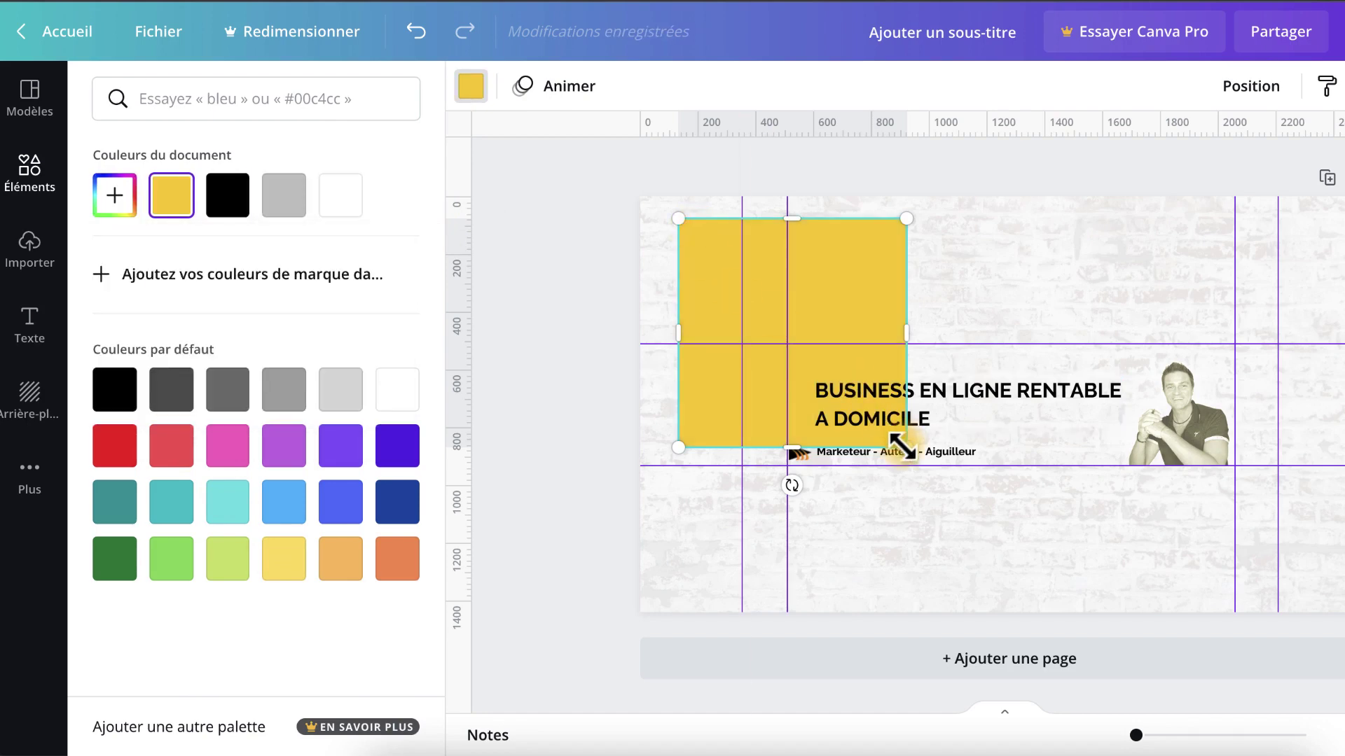
Enlarge the yellow square to cover the banner's left side and rotate it 18° so its edge runs diagonally.
left_click_drag(906, 447, 1303, 743)
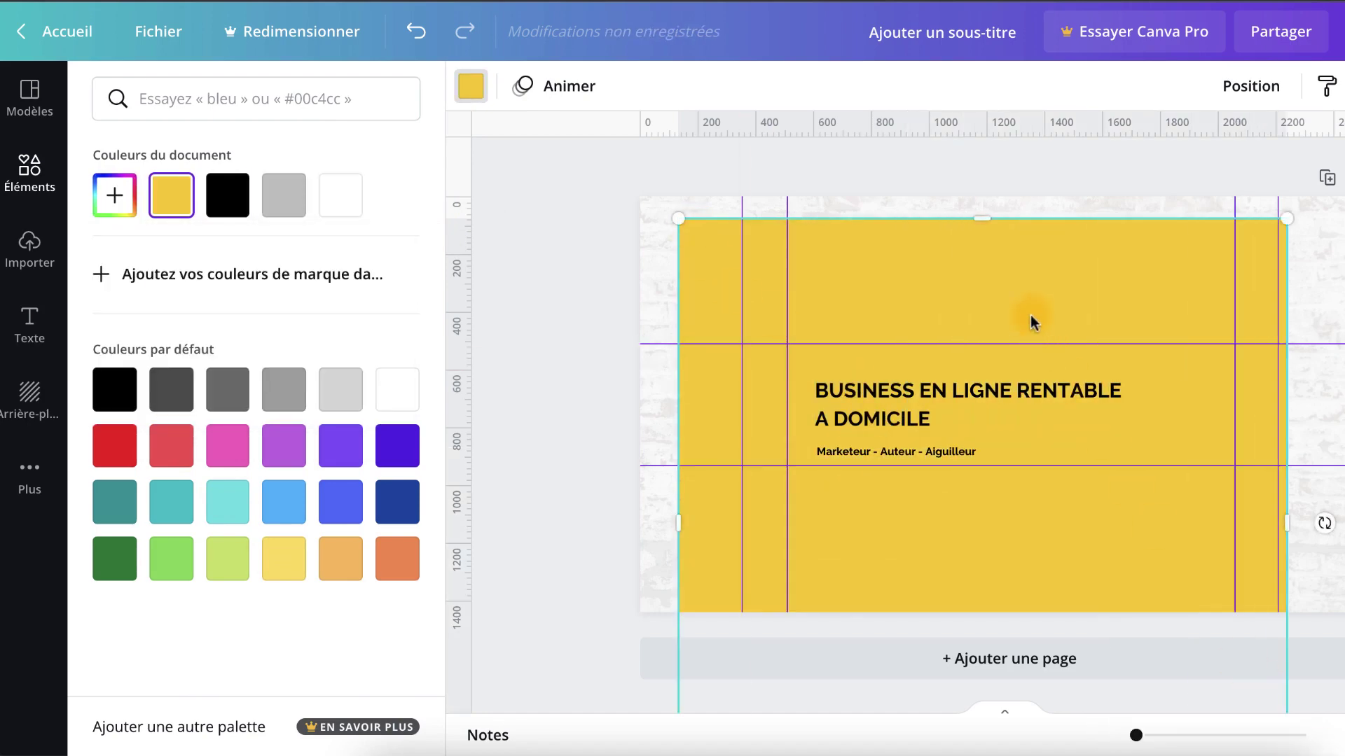
left_click_drag(1030, 321, 778, 210)
scroll(924, 442, "down", 1)
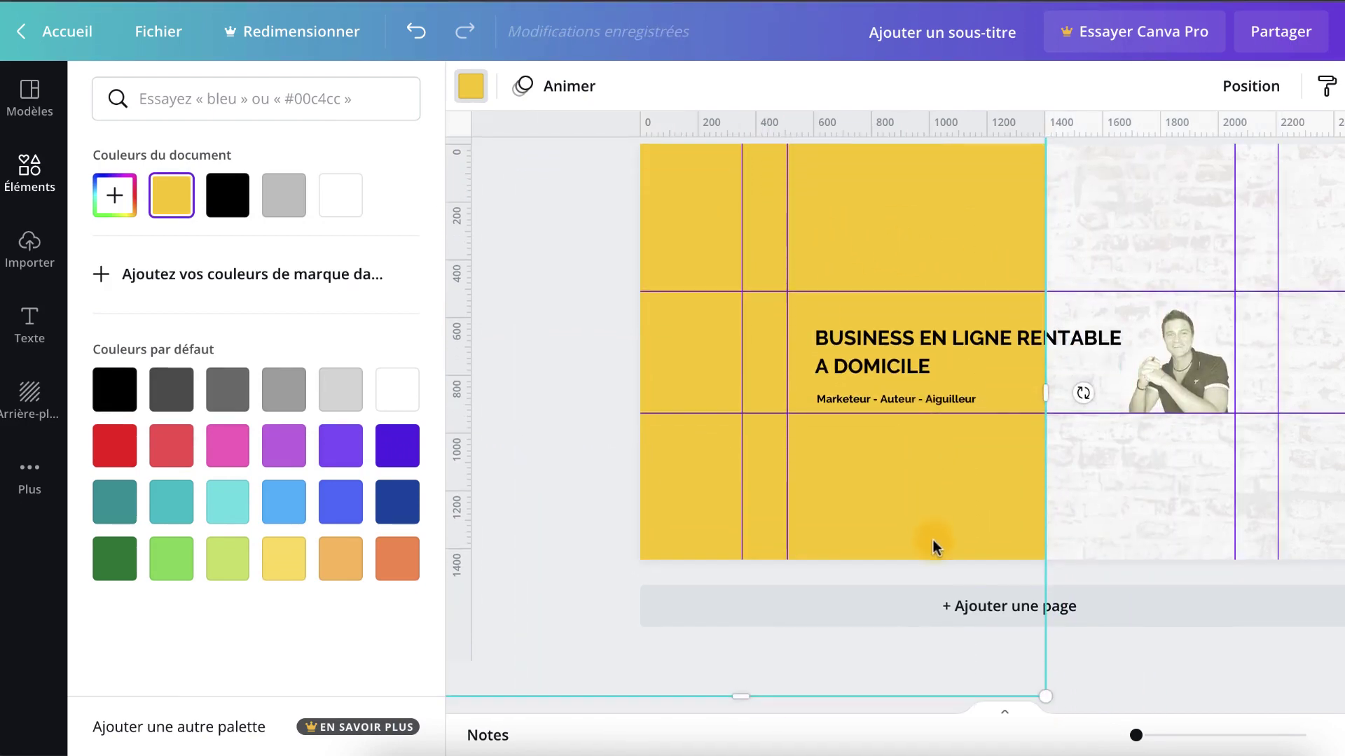
left_click_drag(740, 721, 615, 697)
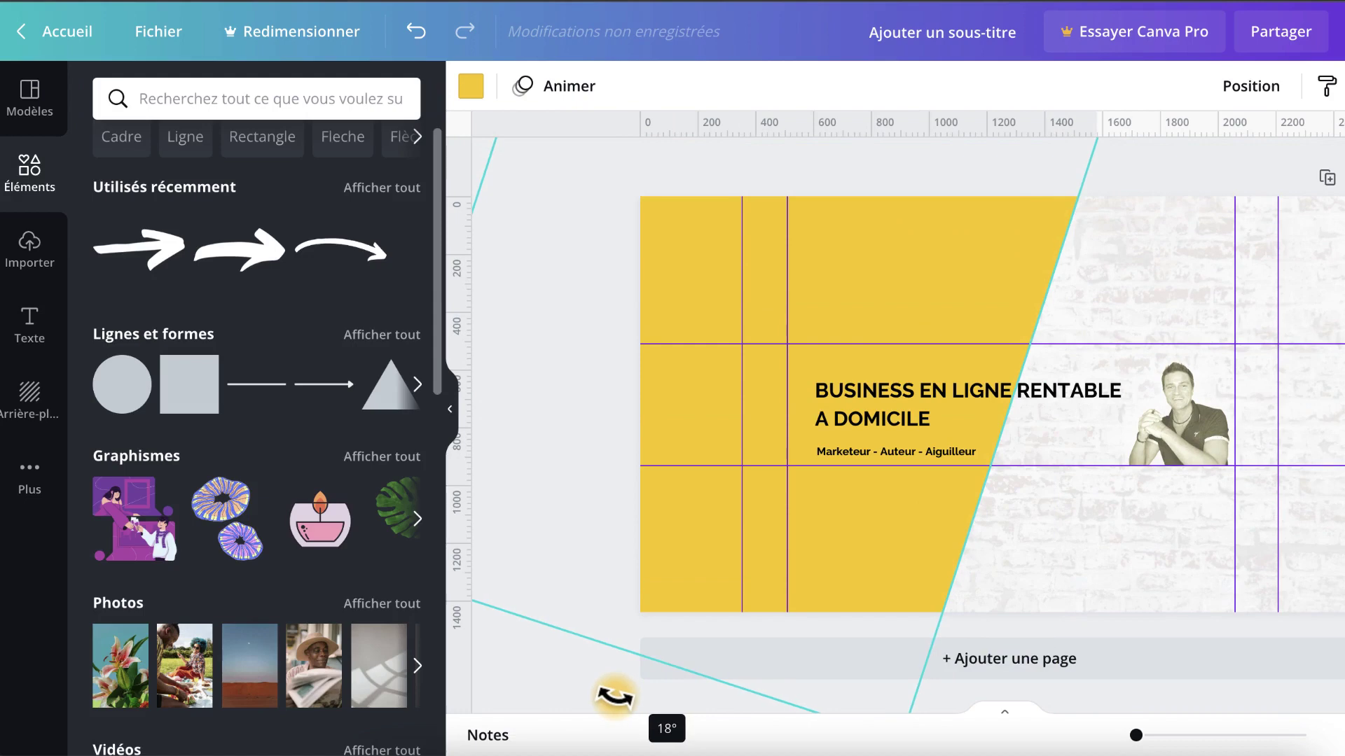
left_click(579, 672)
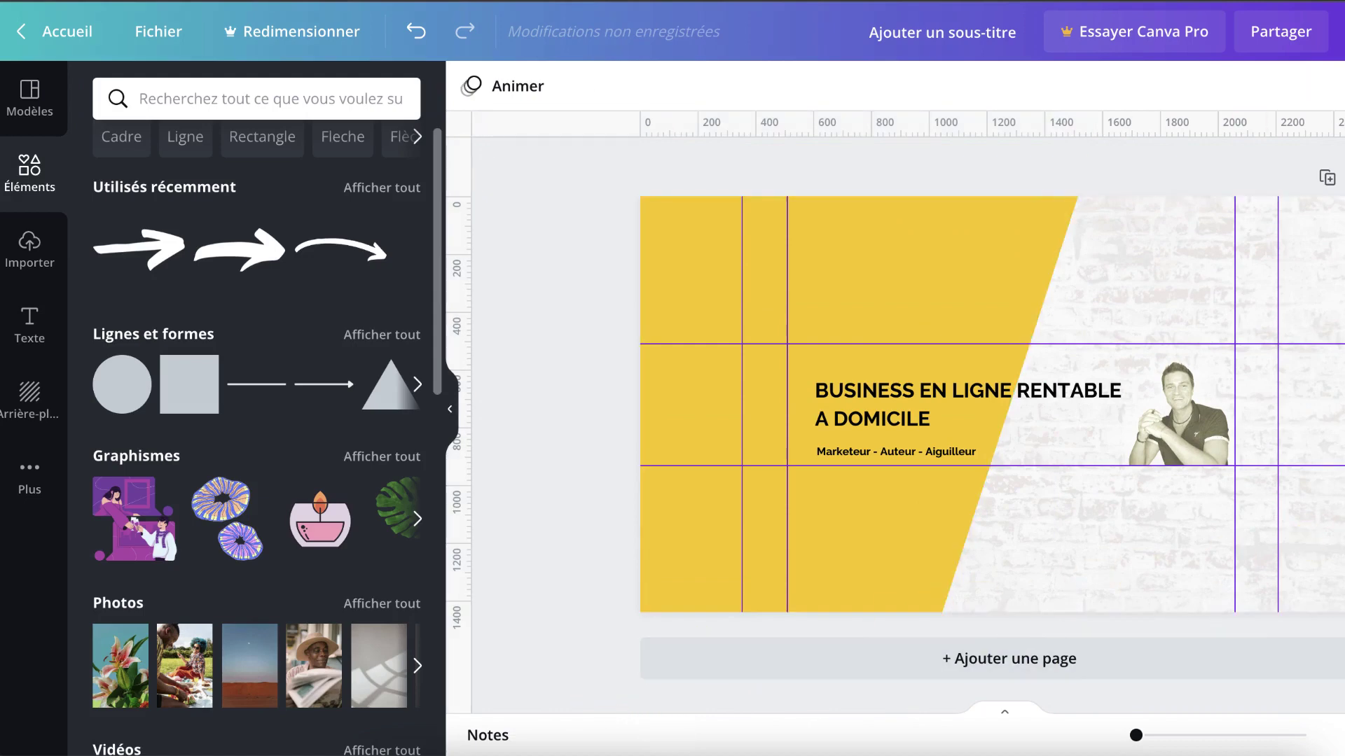
Try lowering the yellow shape's transparency setting to about 69 and restore it to full opacity.
left_click(922, 252)
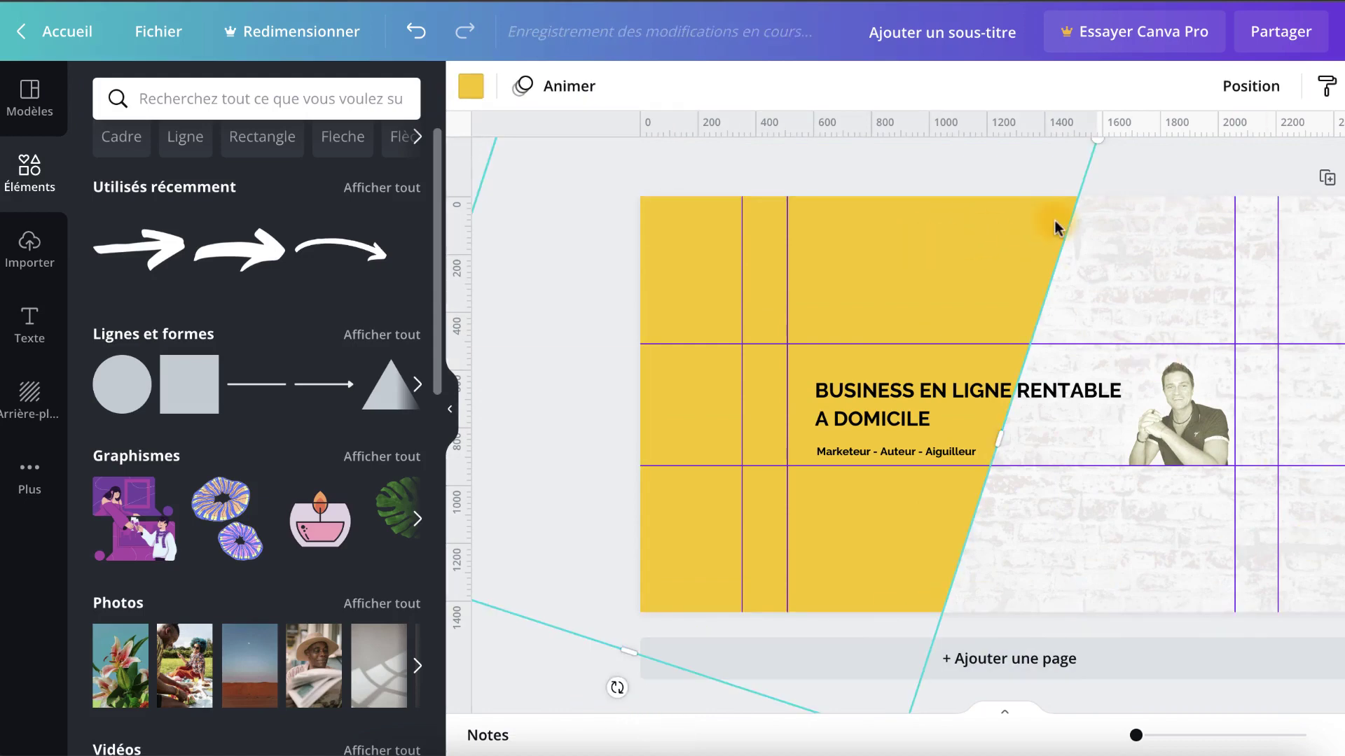
left_click(1336, 87)
mouse_move(1288, 149)
left_mouse_down()
mouse_move(1254, 149)
mouse_move(1266, 150)
left_mouse_up()
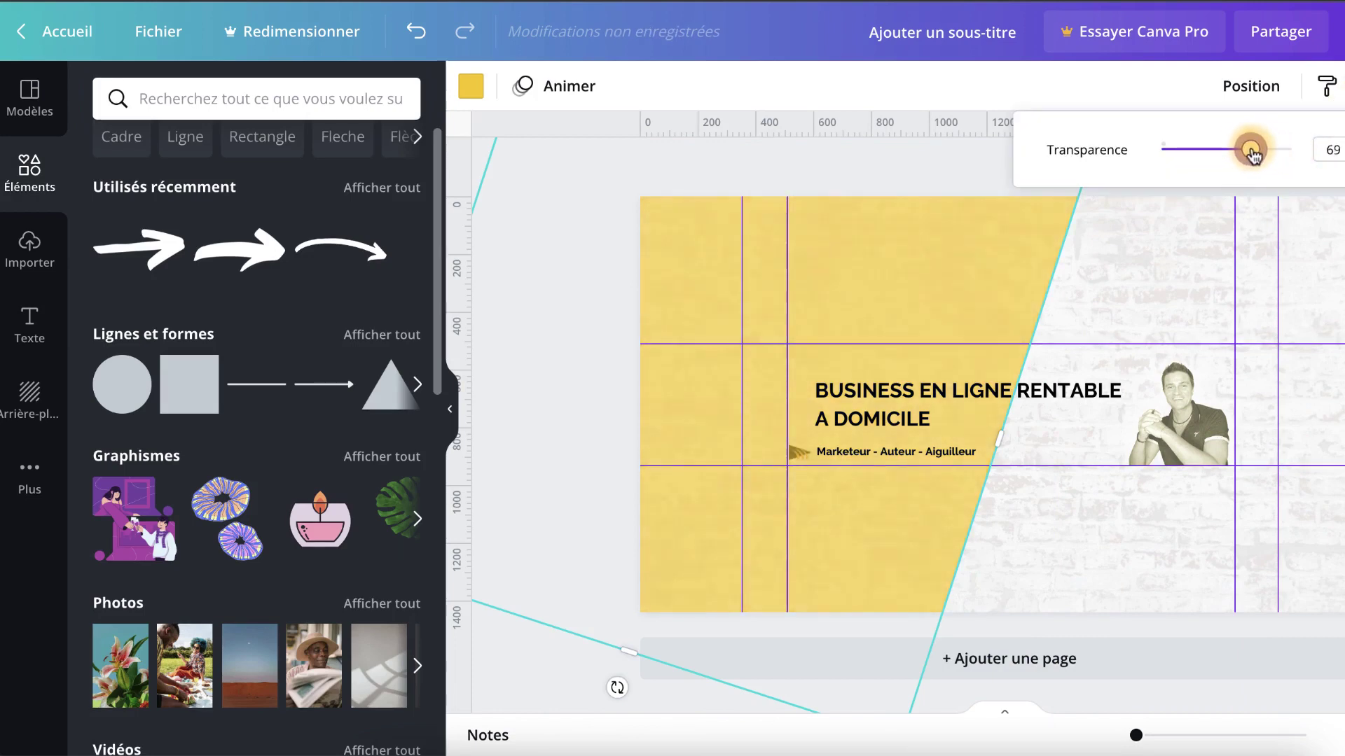
left_click_drag(1251, 150, 1291, 150)
key("Escape")
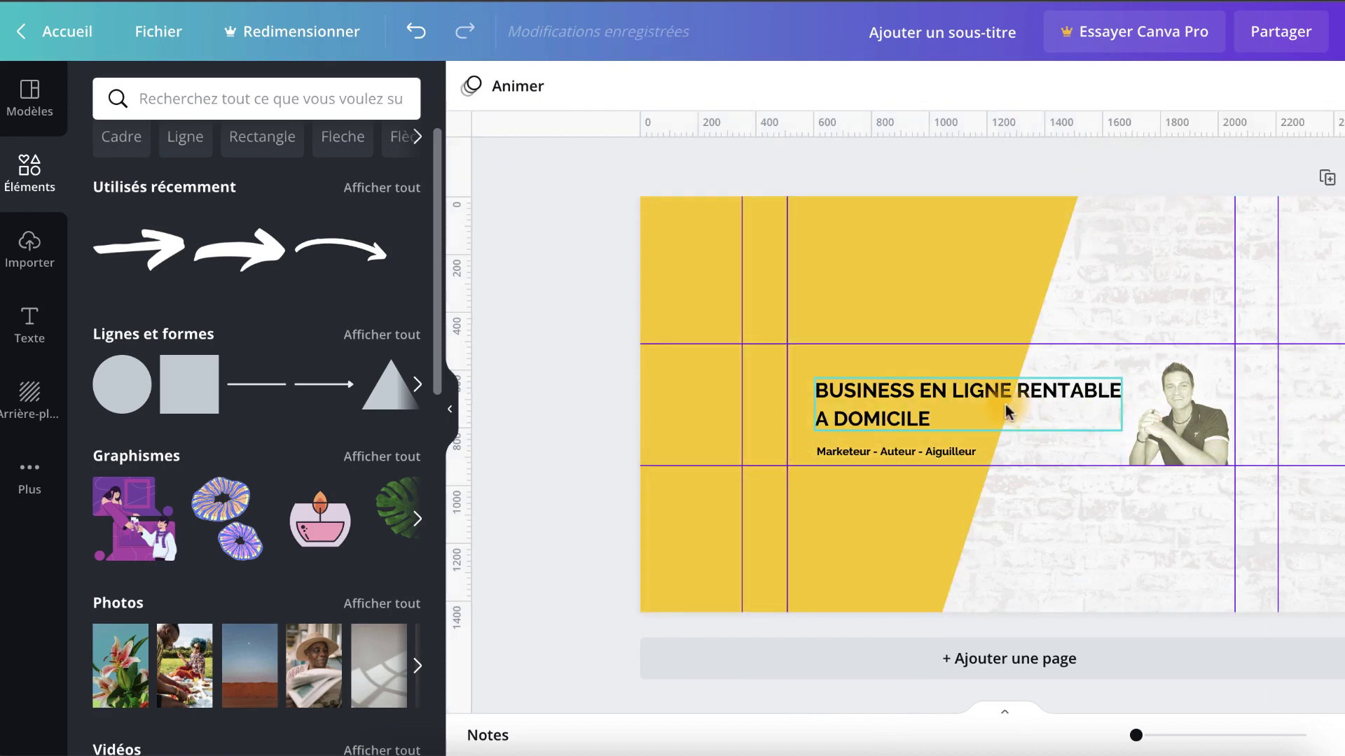
Colour the title words "BUSINESS EN LIGNE" white so they contrast with the yellow shape.
left_click(980, 399)
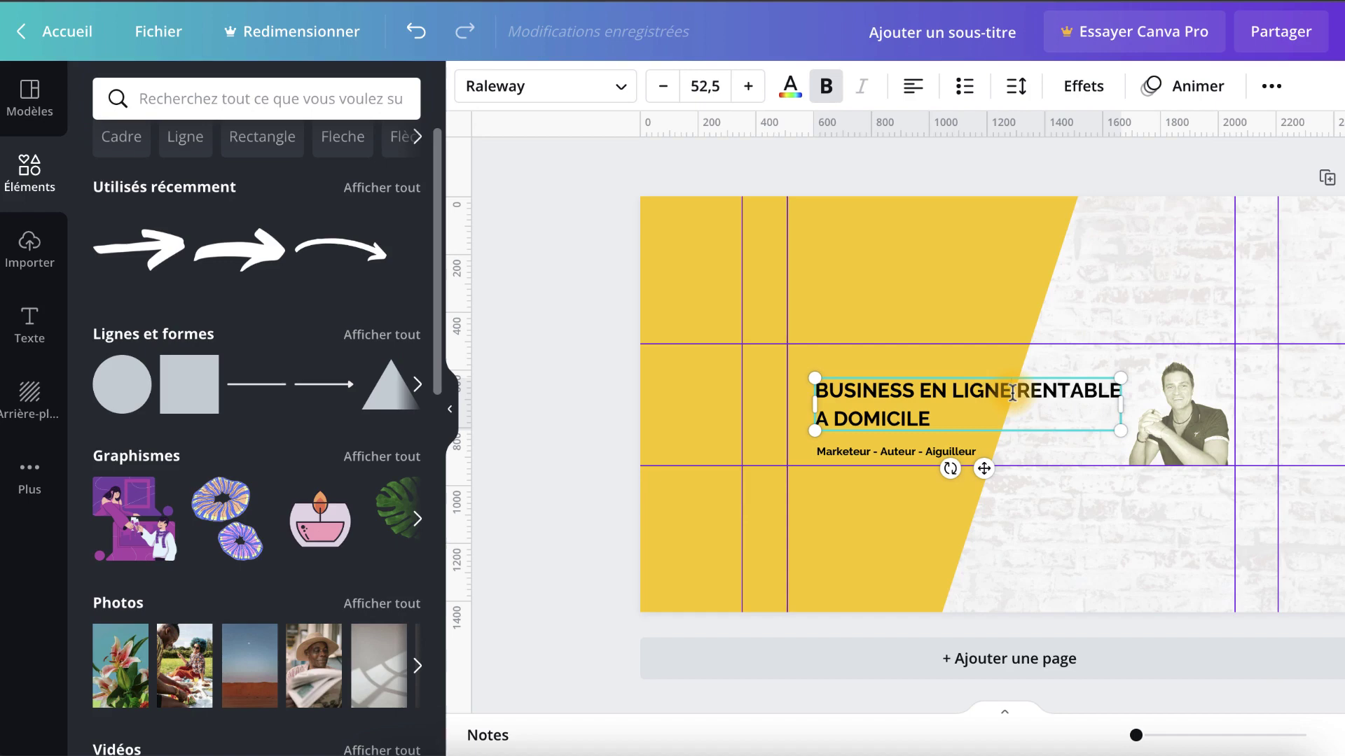
left_click_drag(1014, 390, 791, 383)
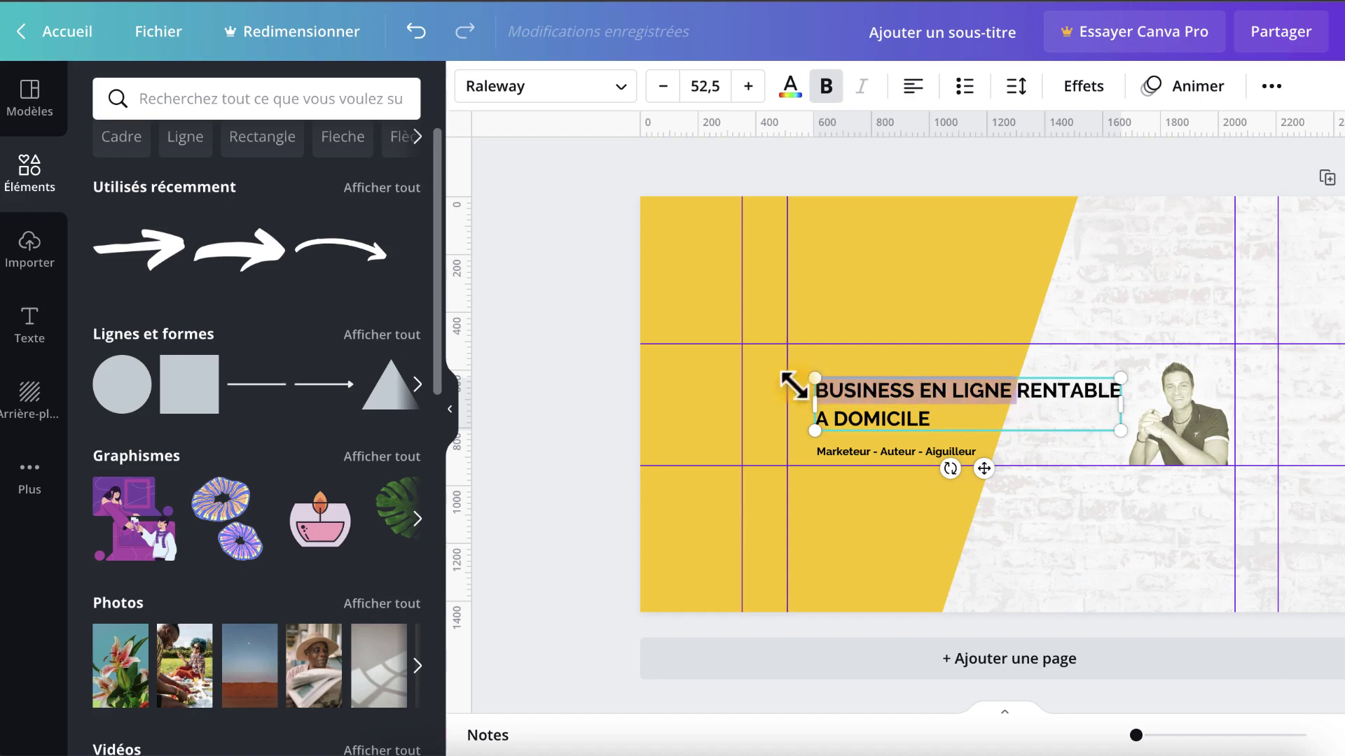
left_click(790, 86)
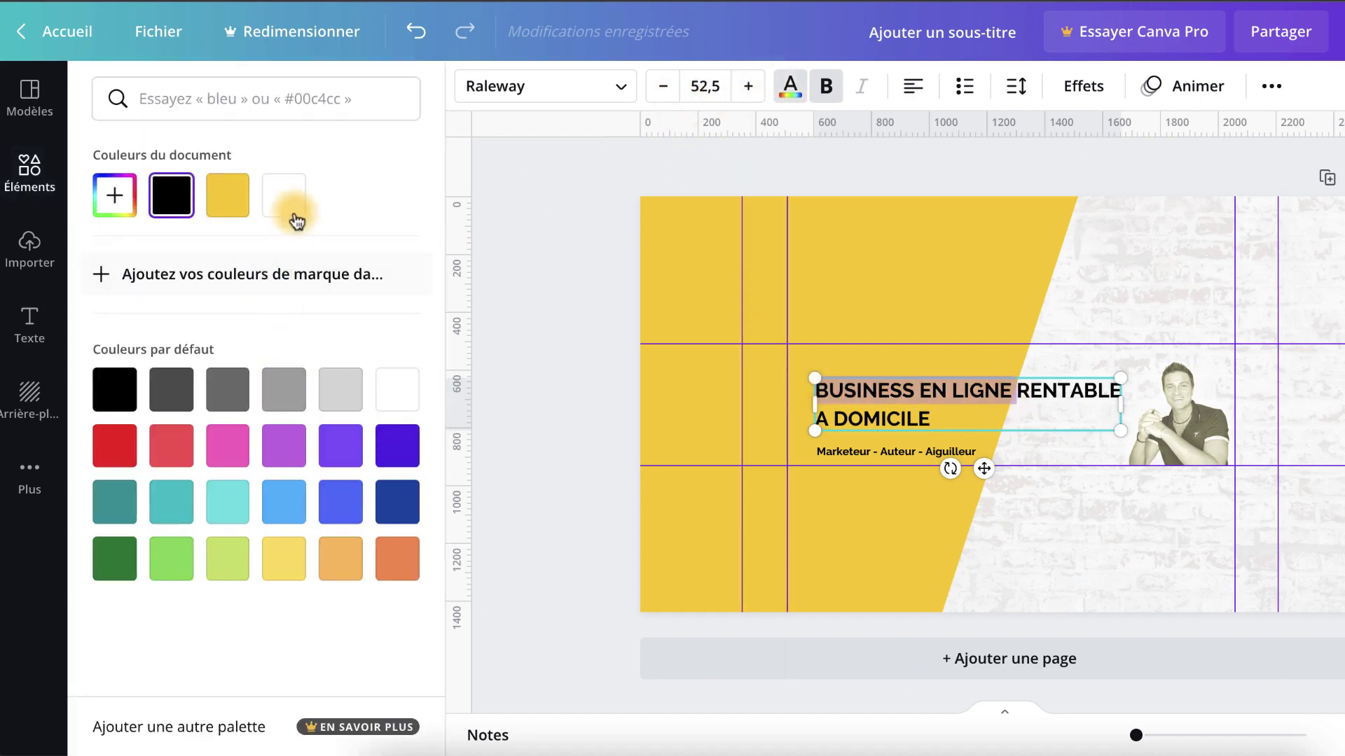
left_click(284, 194)
Colour the title's second line, "A DOMICILE", white as well.
left_click(930, 420)
left_click_drag(930, 420, 815, 421)
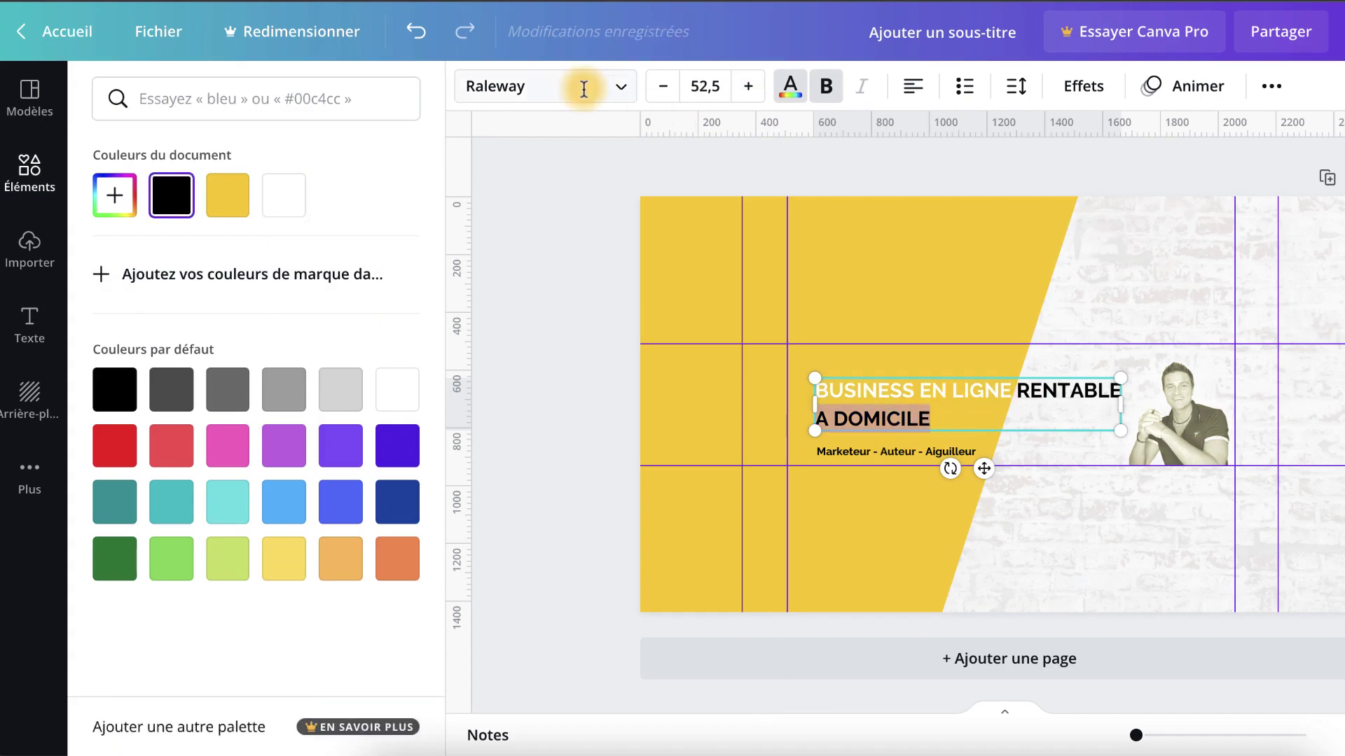
left_click(789, 86)
left_click(777, 87)
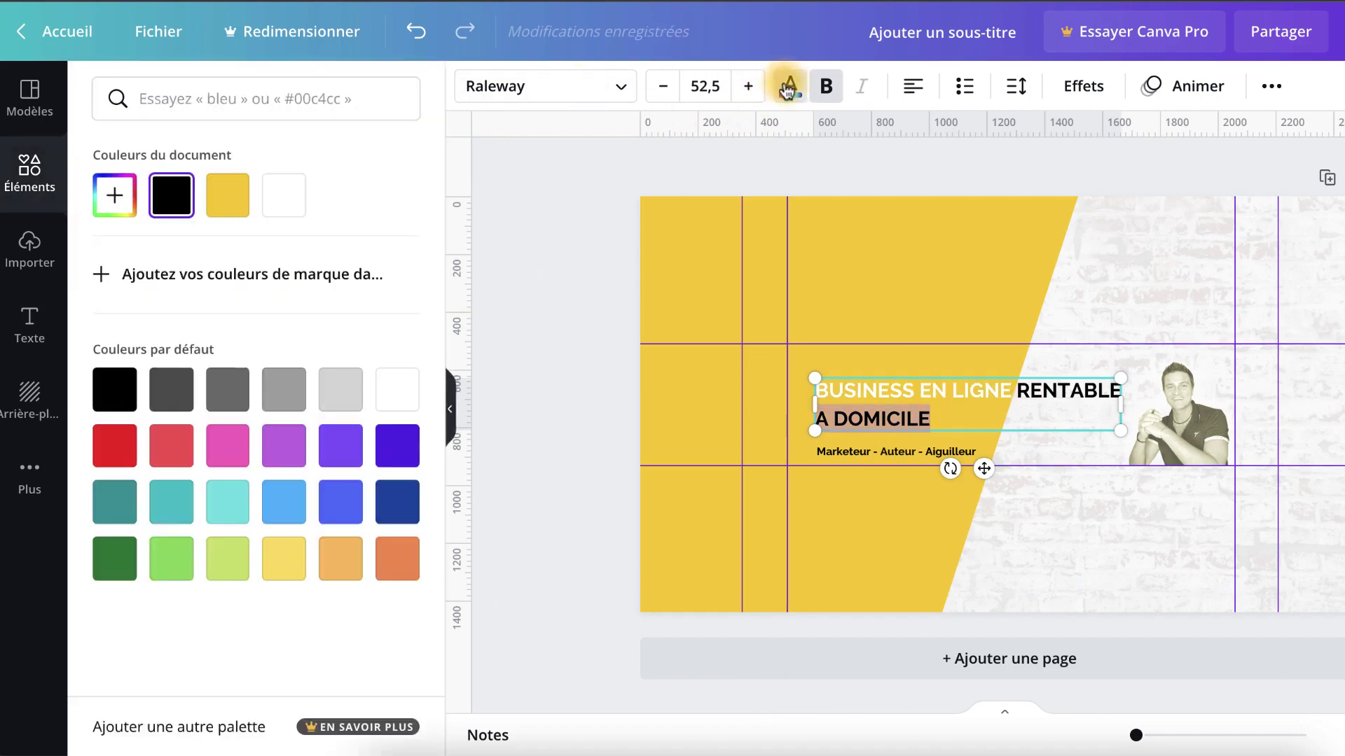
left_click(394, 390)
left_click(581, 358)
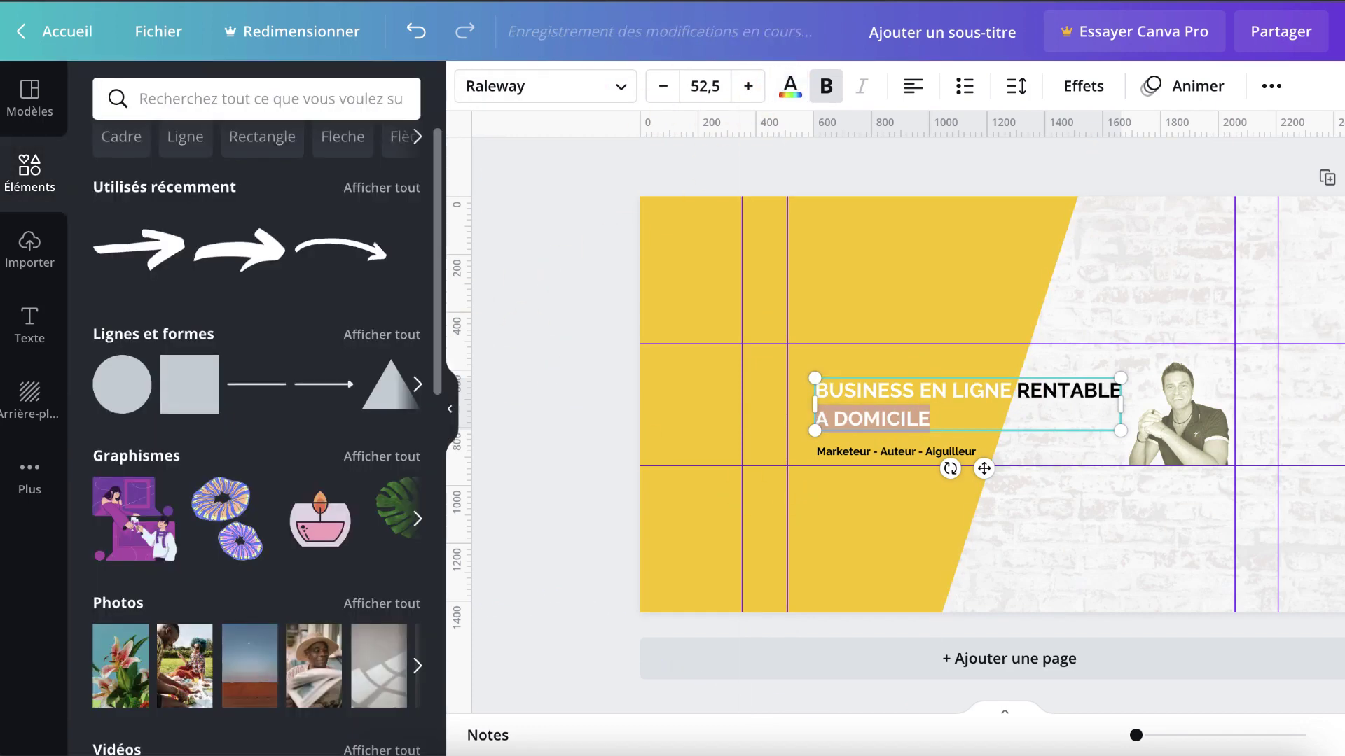
Send the yellow shape backward in the layer order until it lies behind the logo, title and tagline.
left_click(700, 280)
left_click(1250, 86)
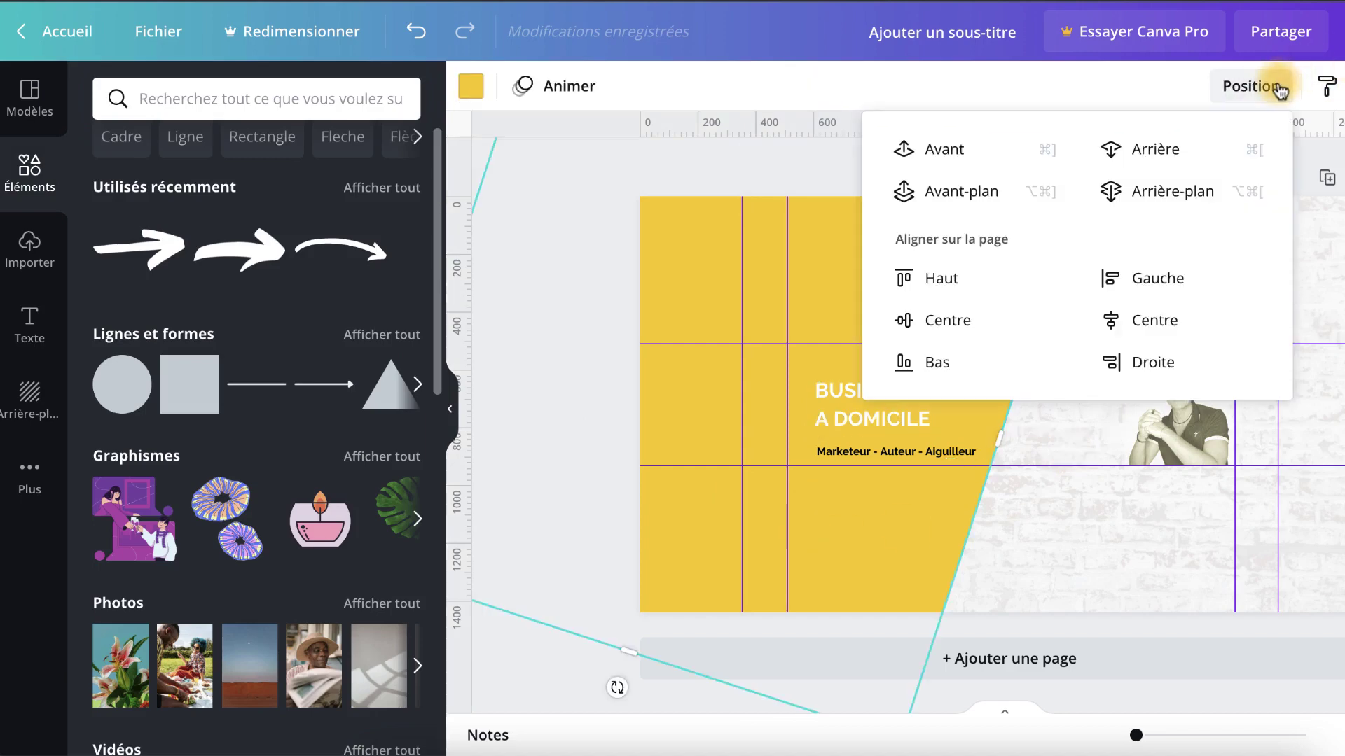
left_click(1146, 154)
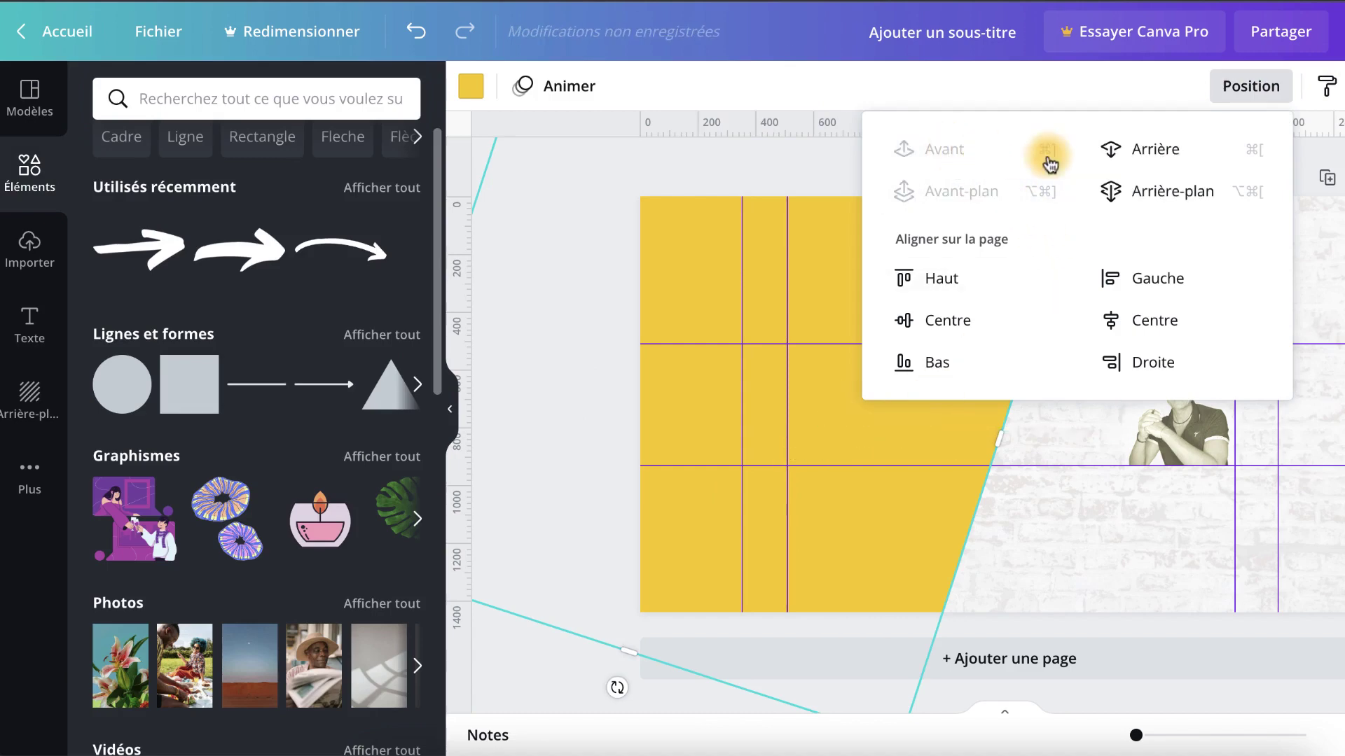
left_click(1154, 153)
left_click(1154, 153)
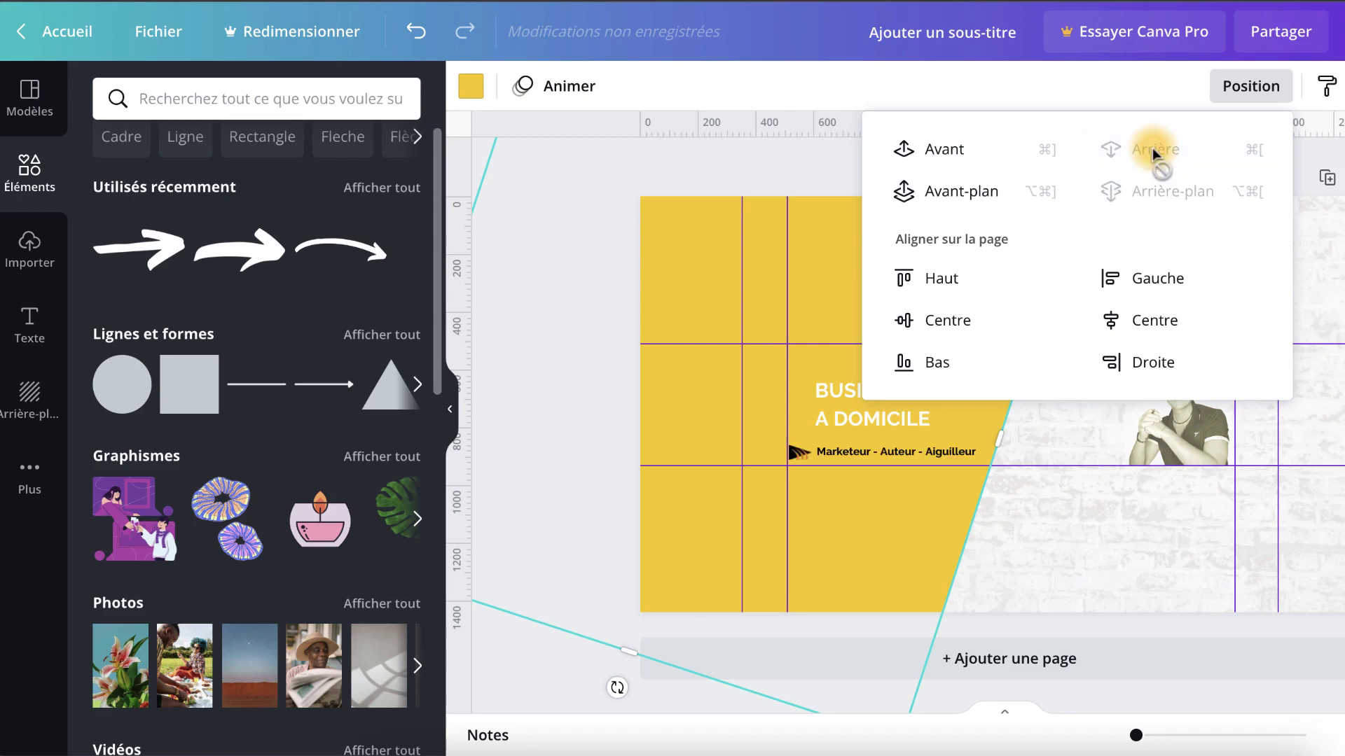
left_click(1236, 539)
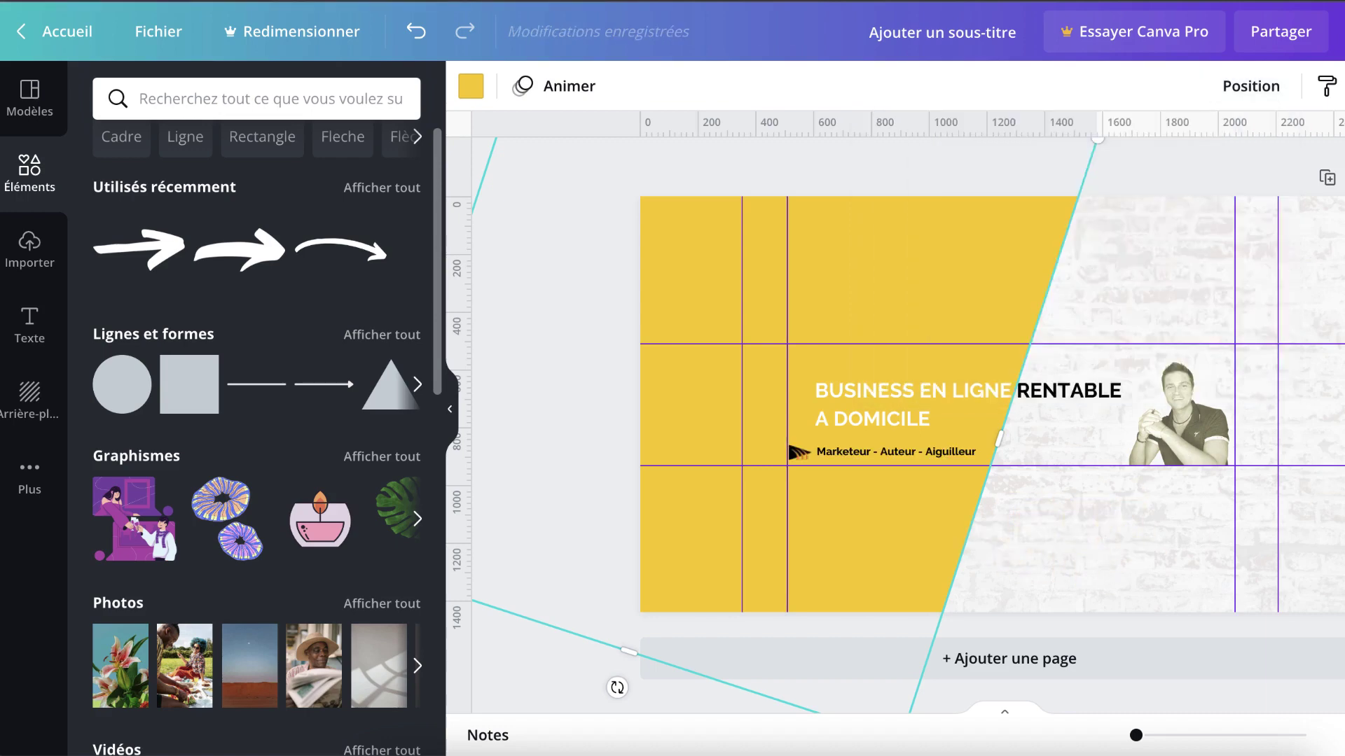
key("Escape")
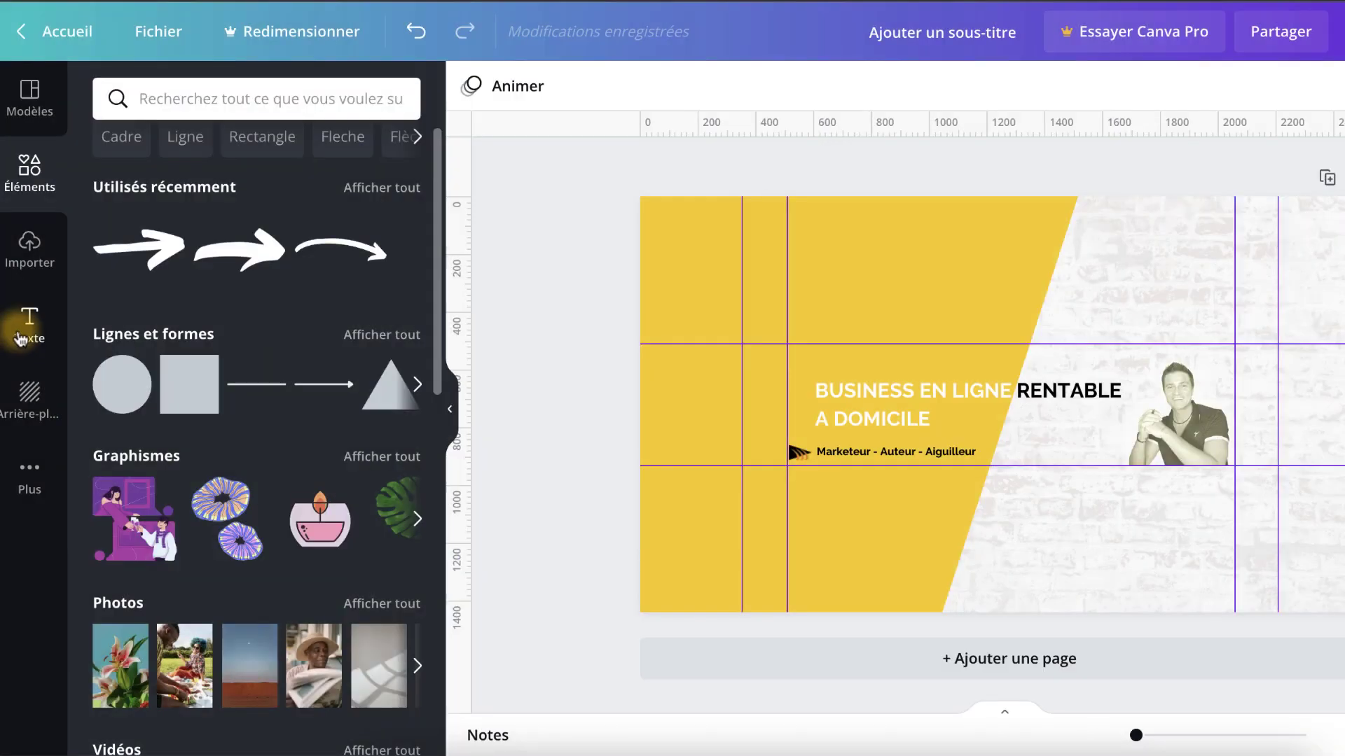
Add the text "Abonnez-vous" beside the portrait and place a small downward-pointing brush arrow beneath it.
left_click(29, 324)
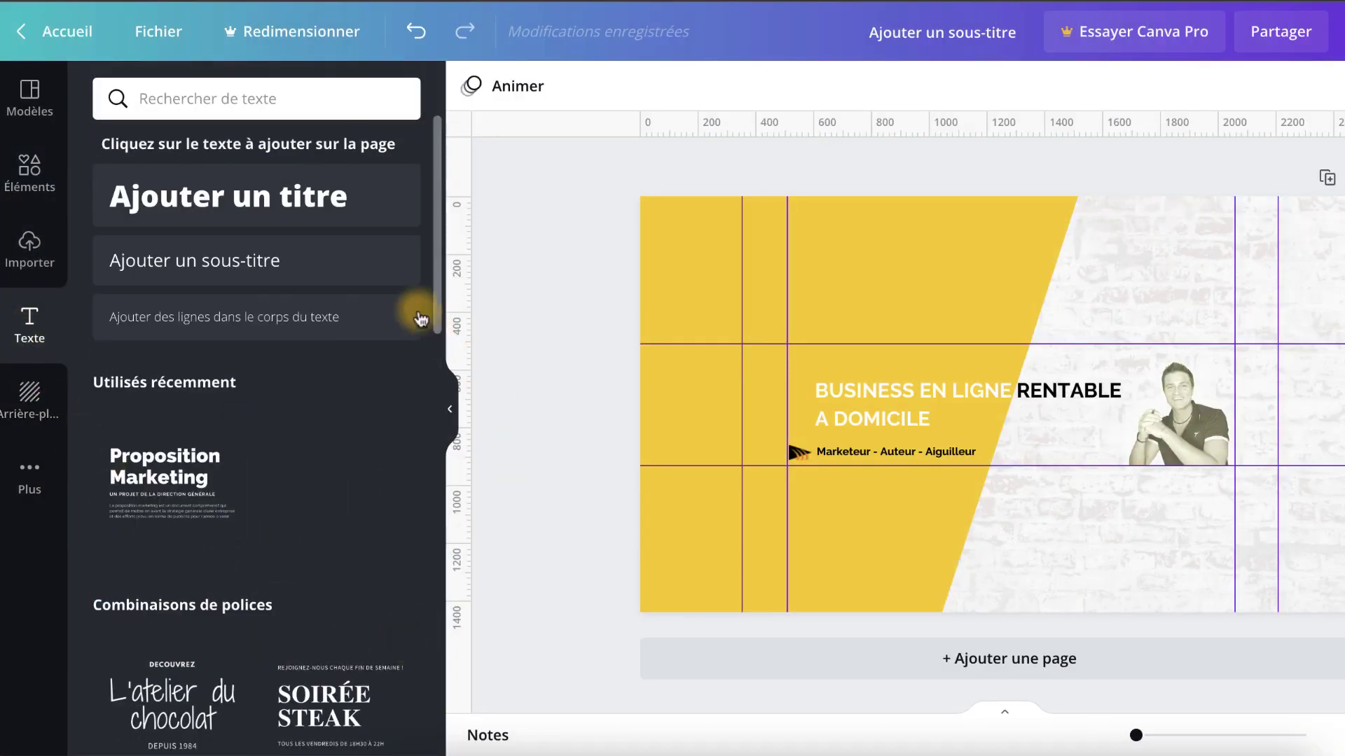
left_click_drag(255, 186, 1197, 427)
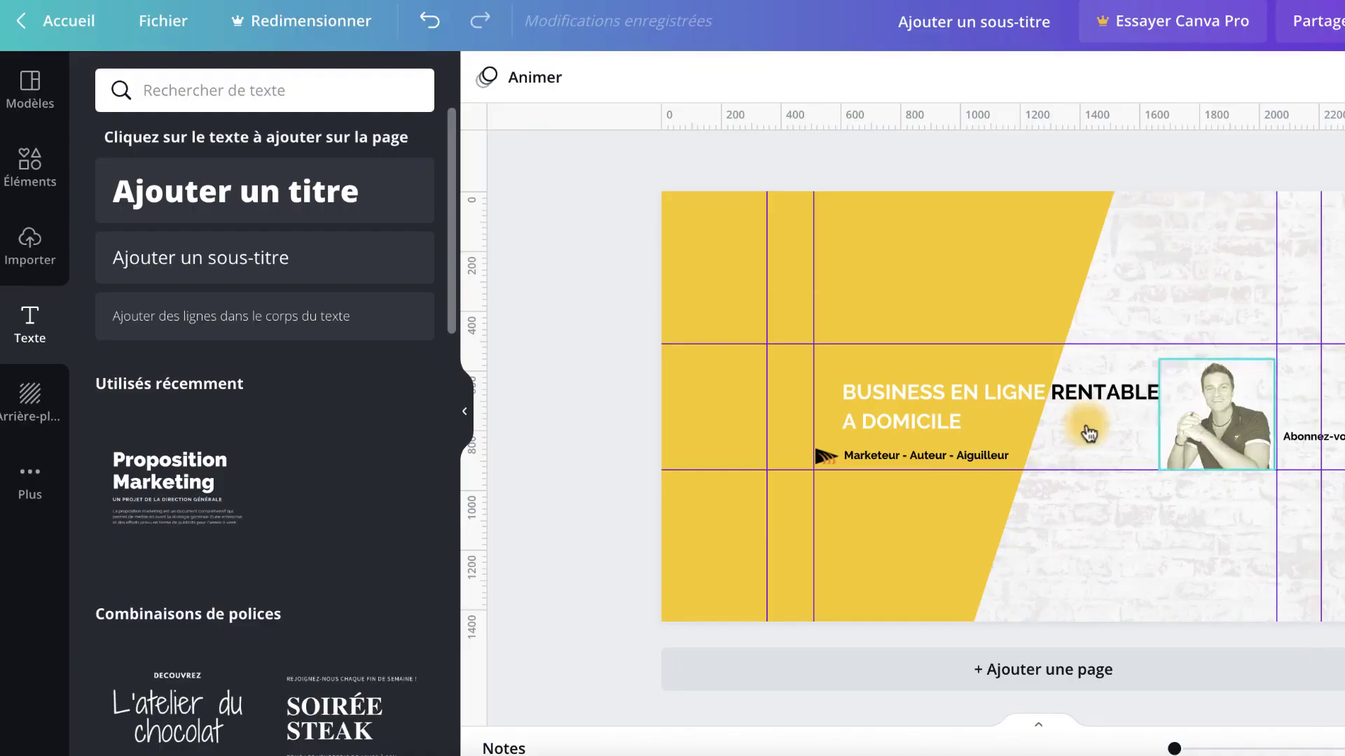
left_click(25, 161)
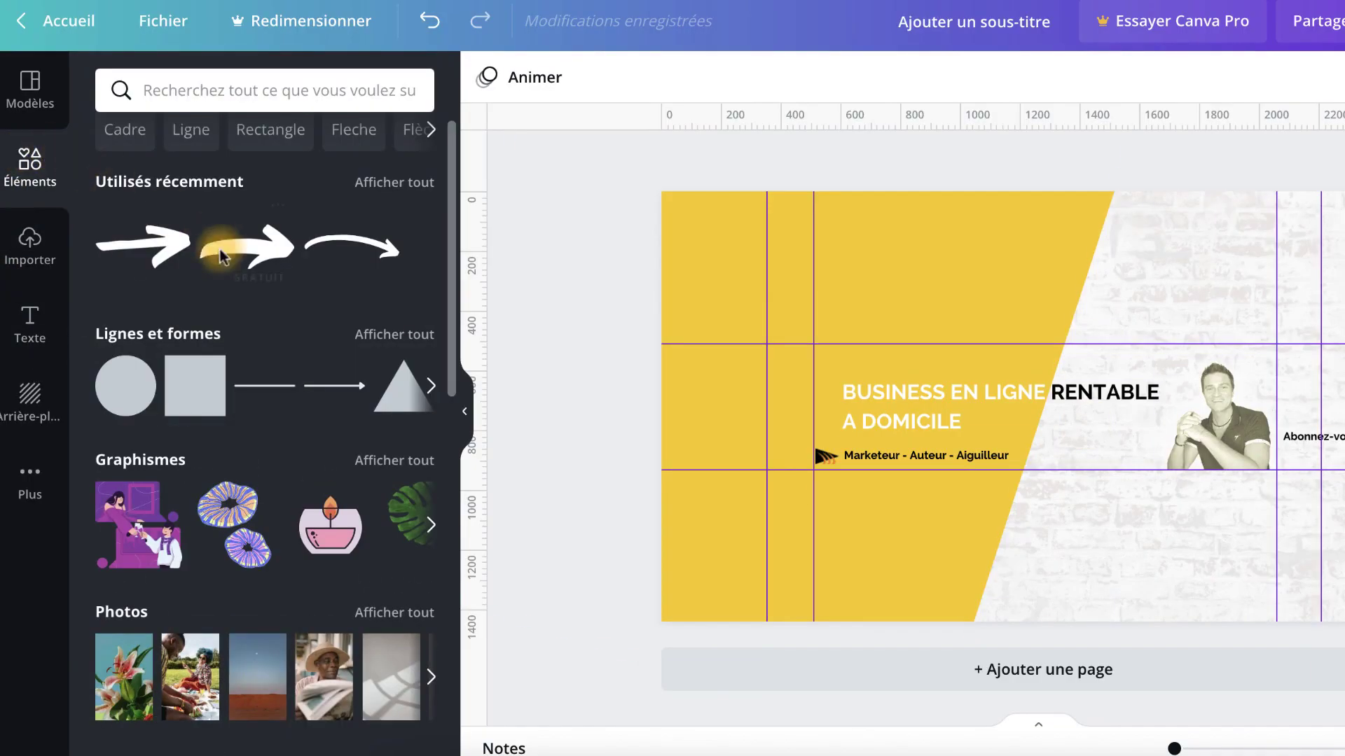
scroll(287, 370, "down", 2)
scroll(287, 370, "up", 2)
scroll(287, 369, "up", 1)
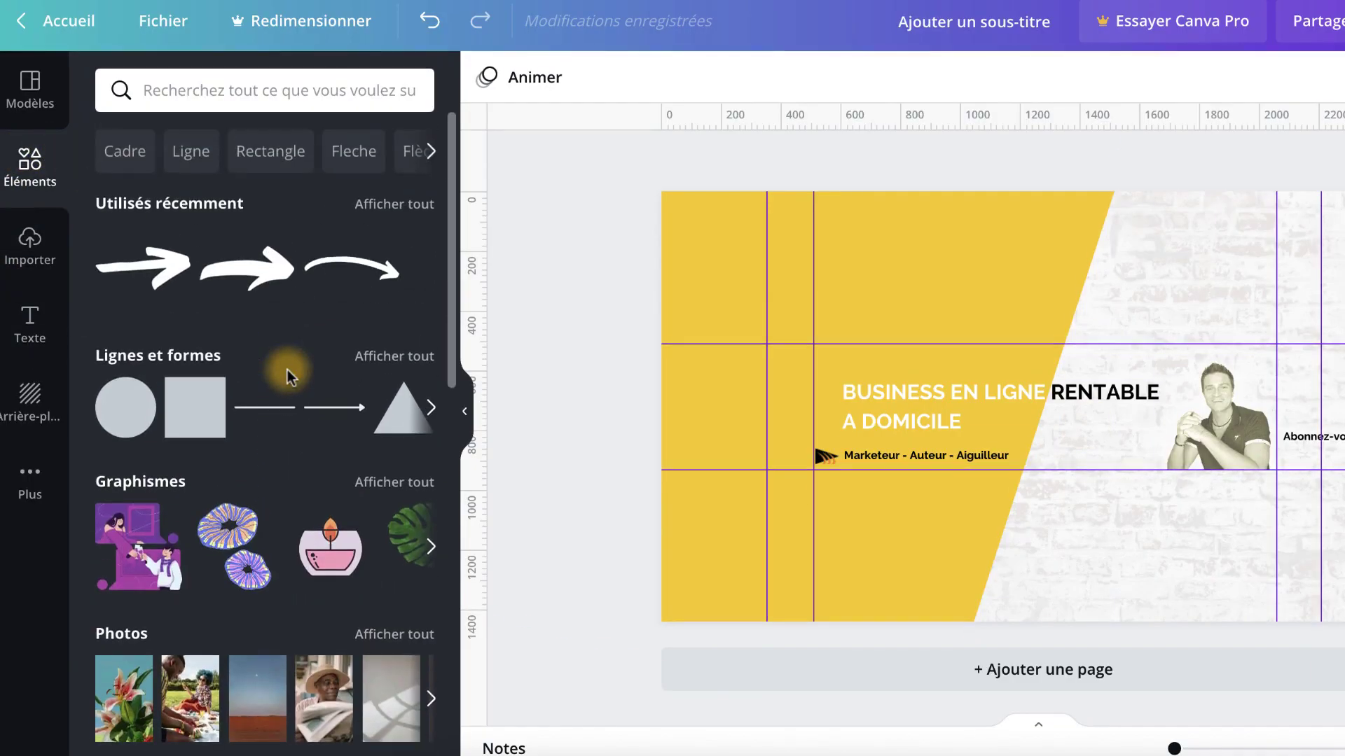
left_click(256, 284)
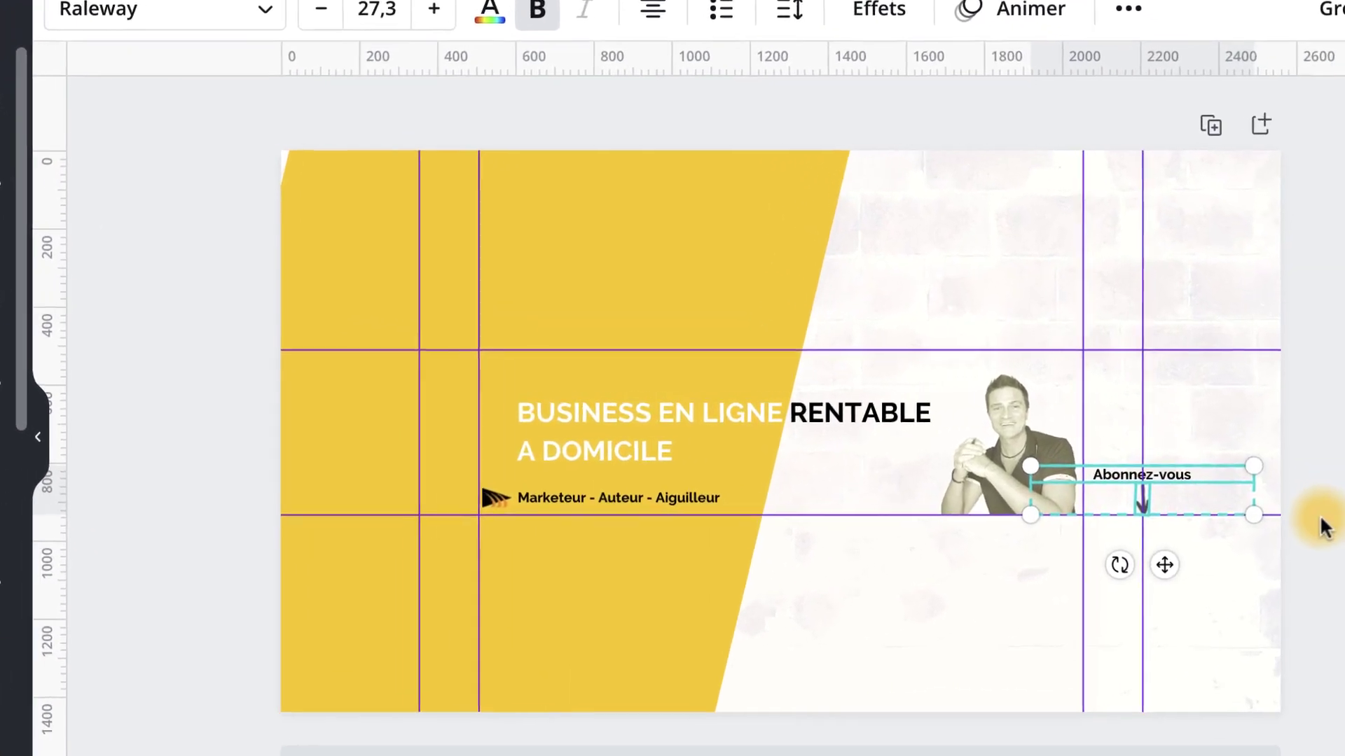
Nudge the "Abonnez-vous" text and its arrow up together so they sit clear of the lower guide, and deselect them.
key("Up")
key("Up")
key("Up")
key("Up")
key("Up")
key("Up")
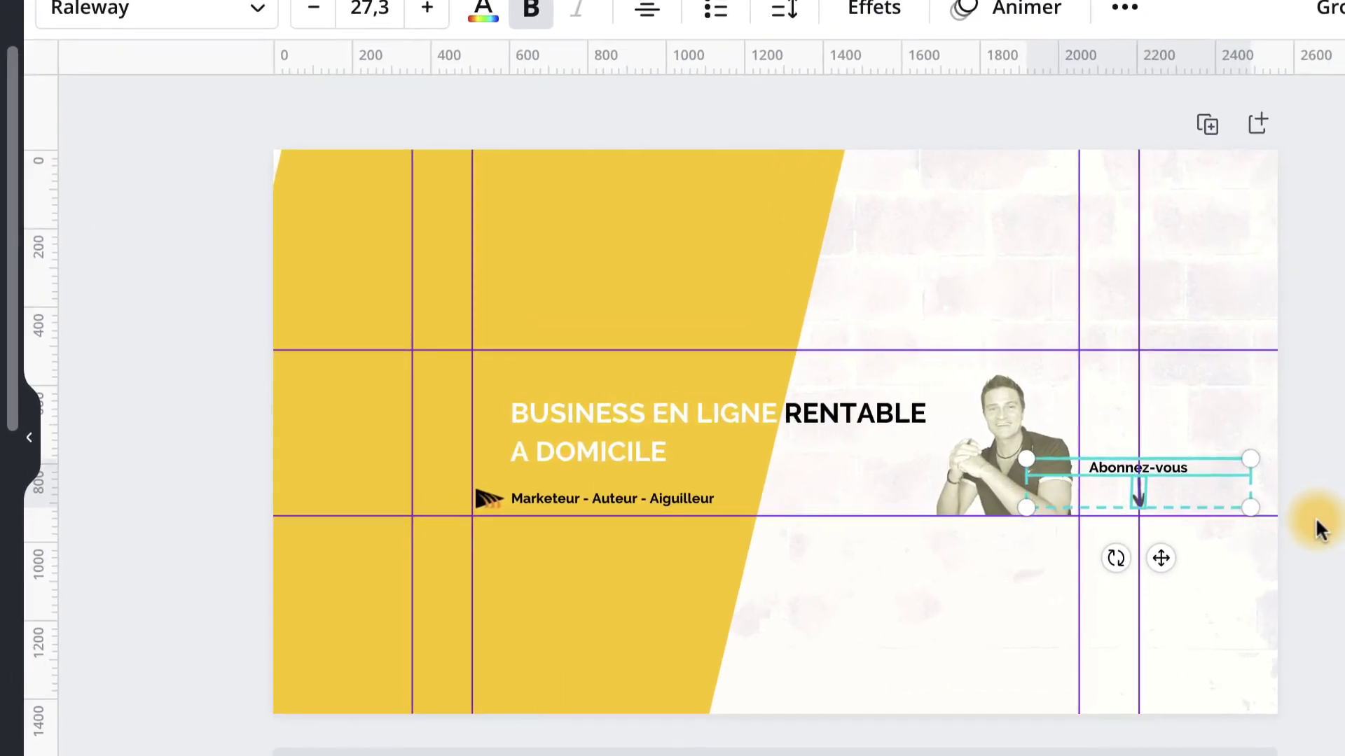
key("Up")
key("Up")
key("Up")
key("Up")
key("Up")
key("Up")
key("Up")
key("Up")
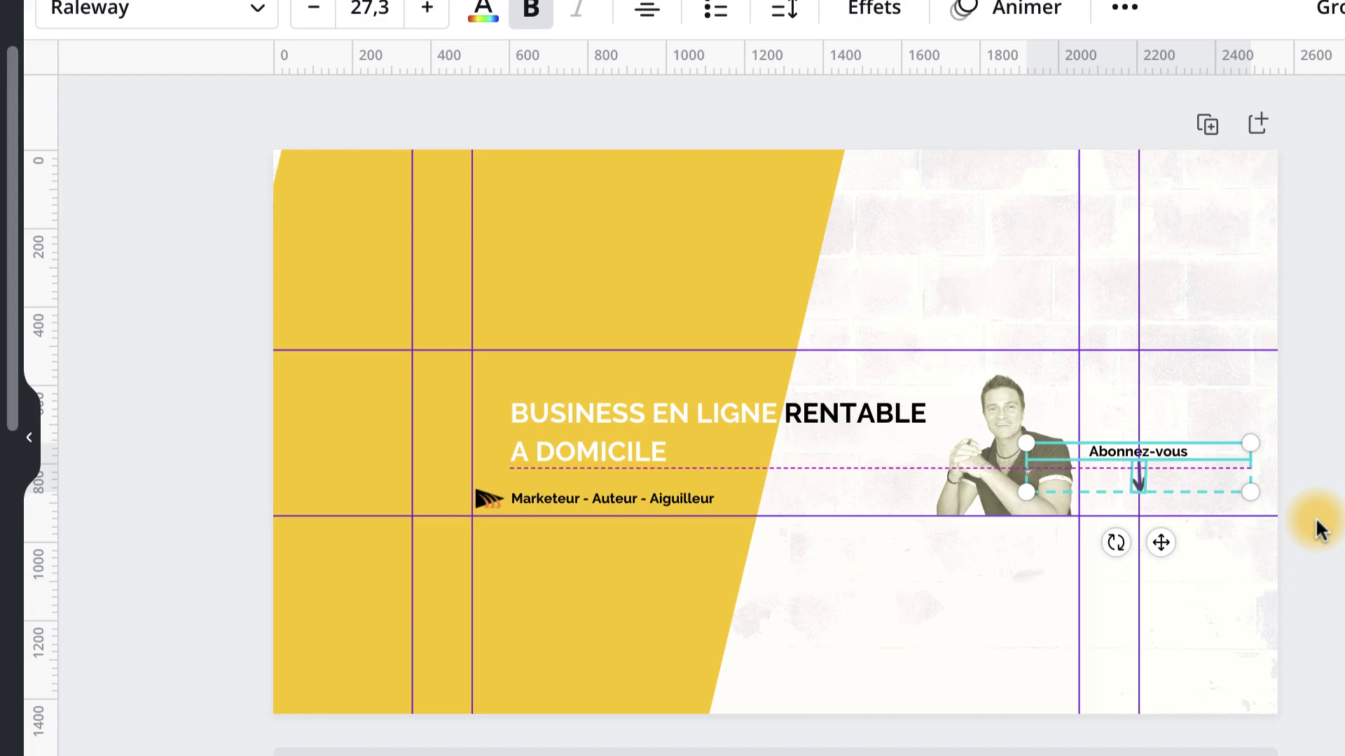
key("Up")
key("Up")
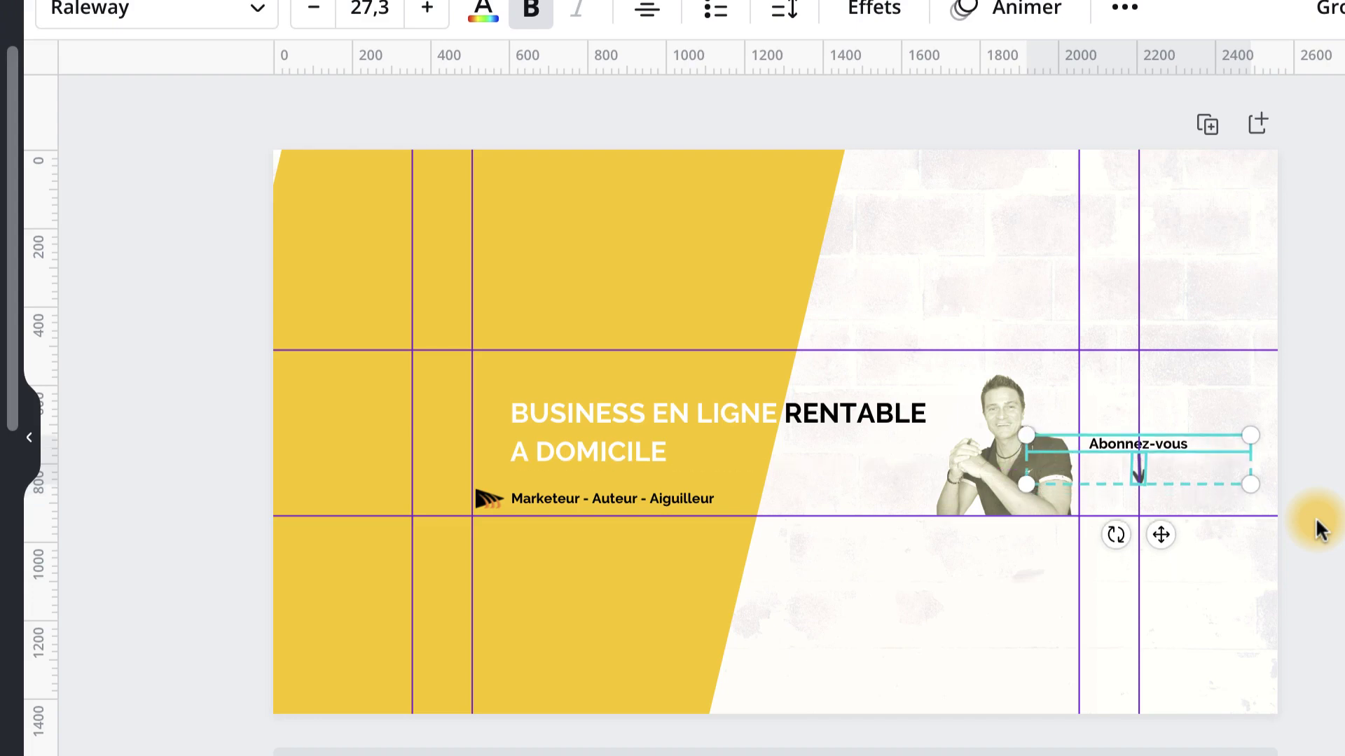
key("Down")
key("Down")
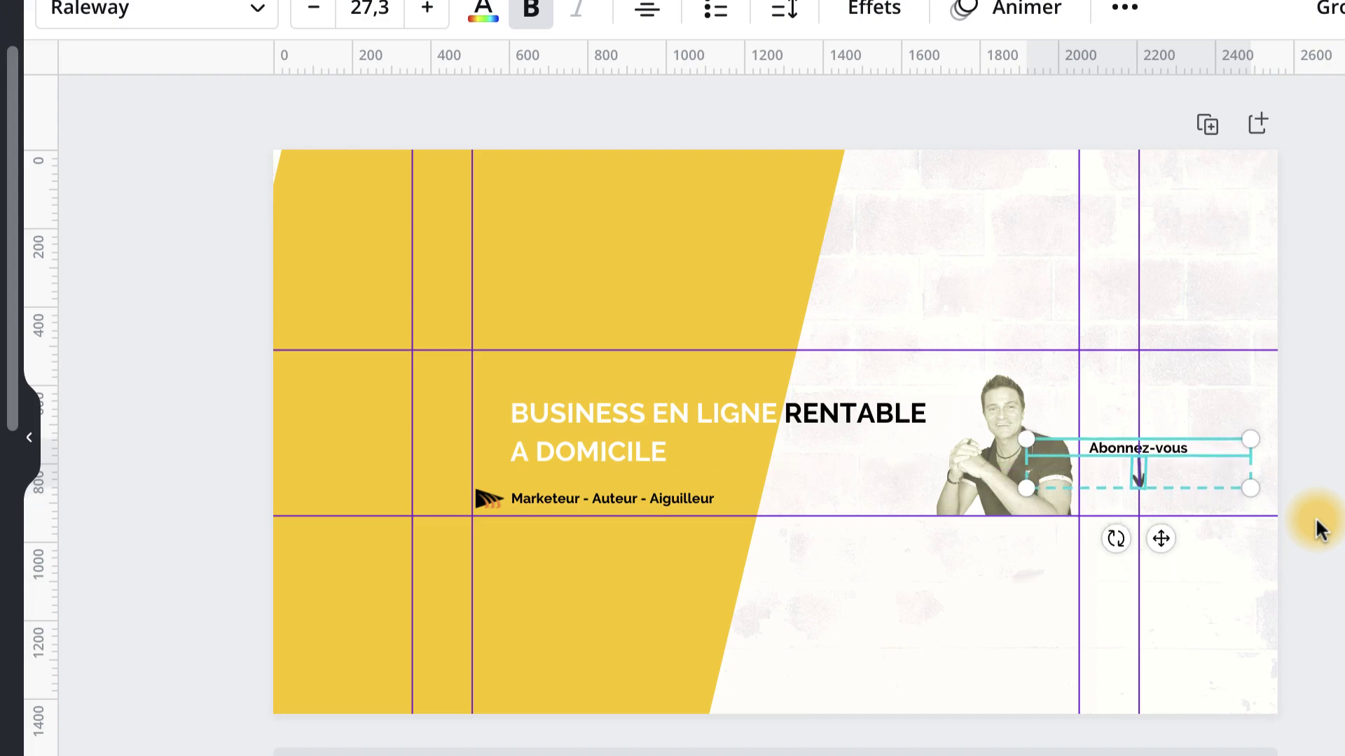
key("Up")
key("Up")
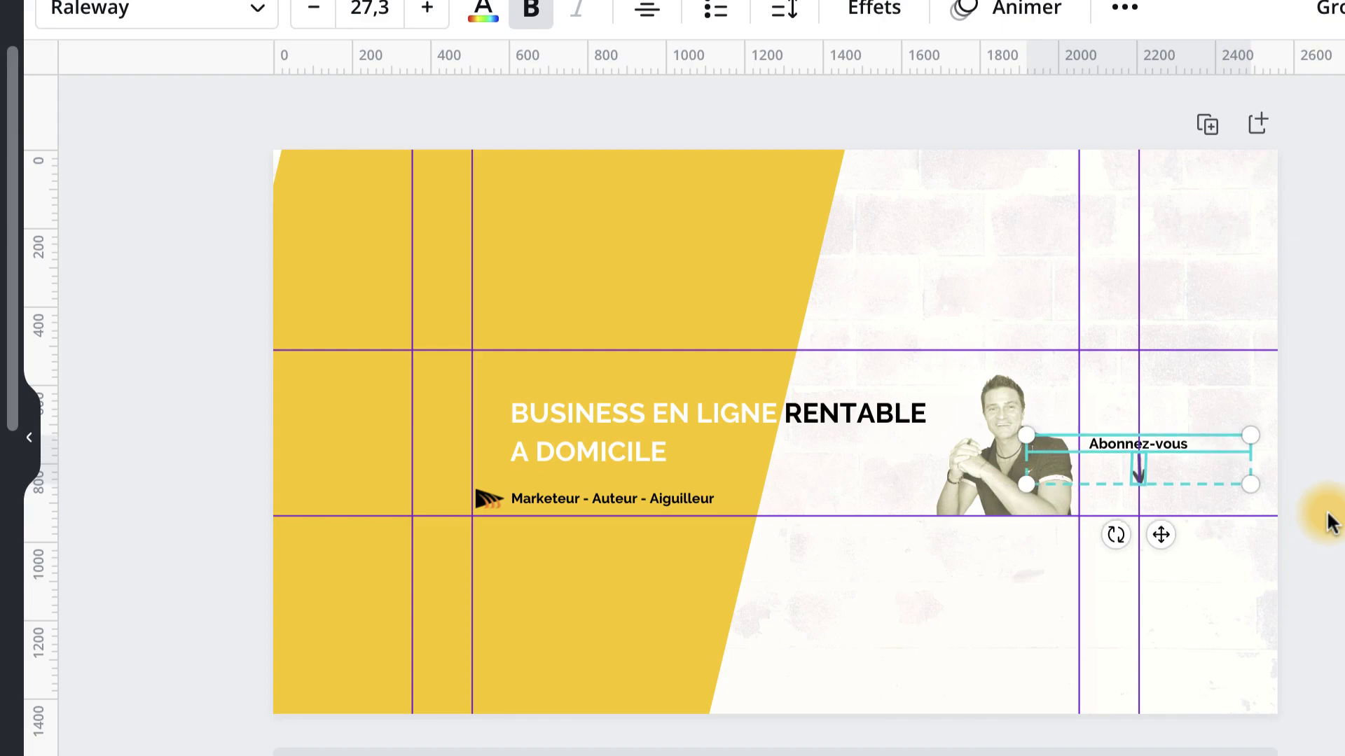
left_click(1330, 522)
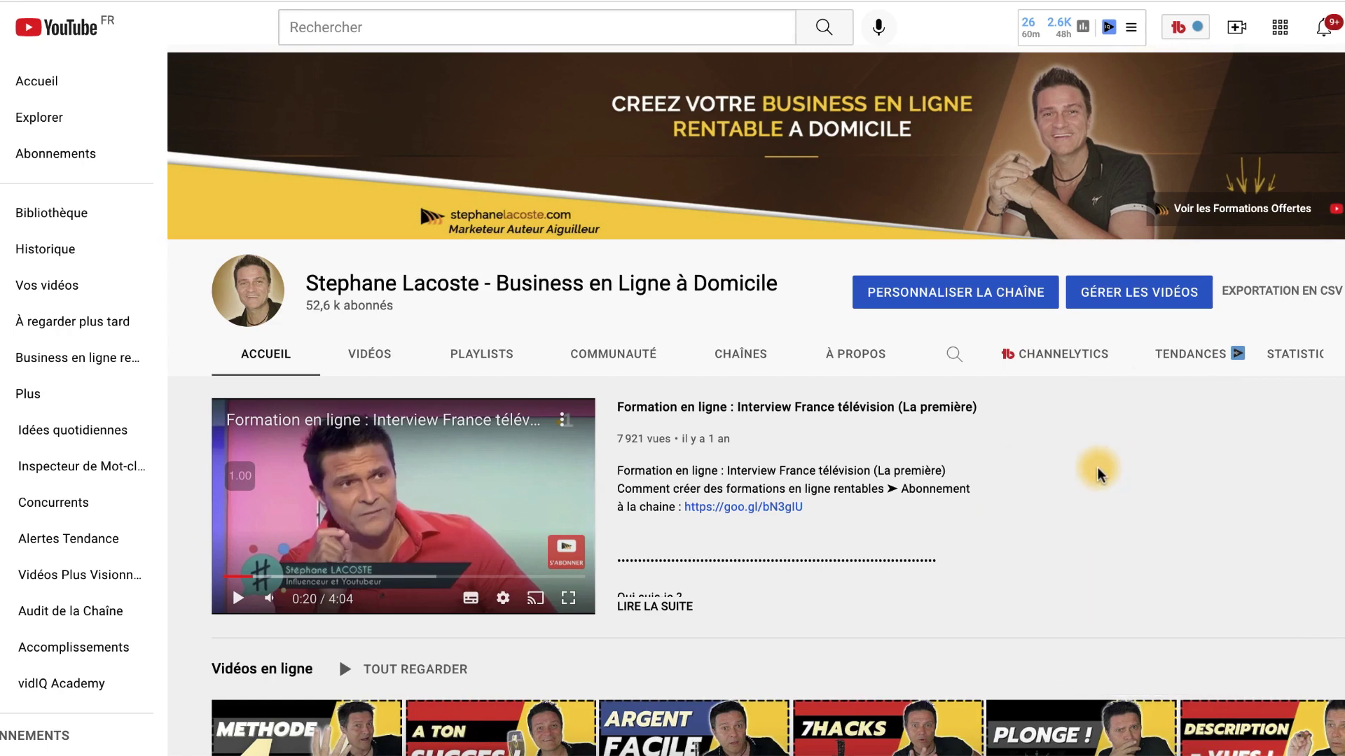
left_click(963, 301)
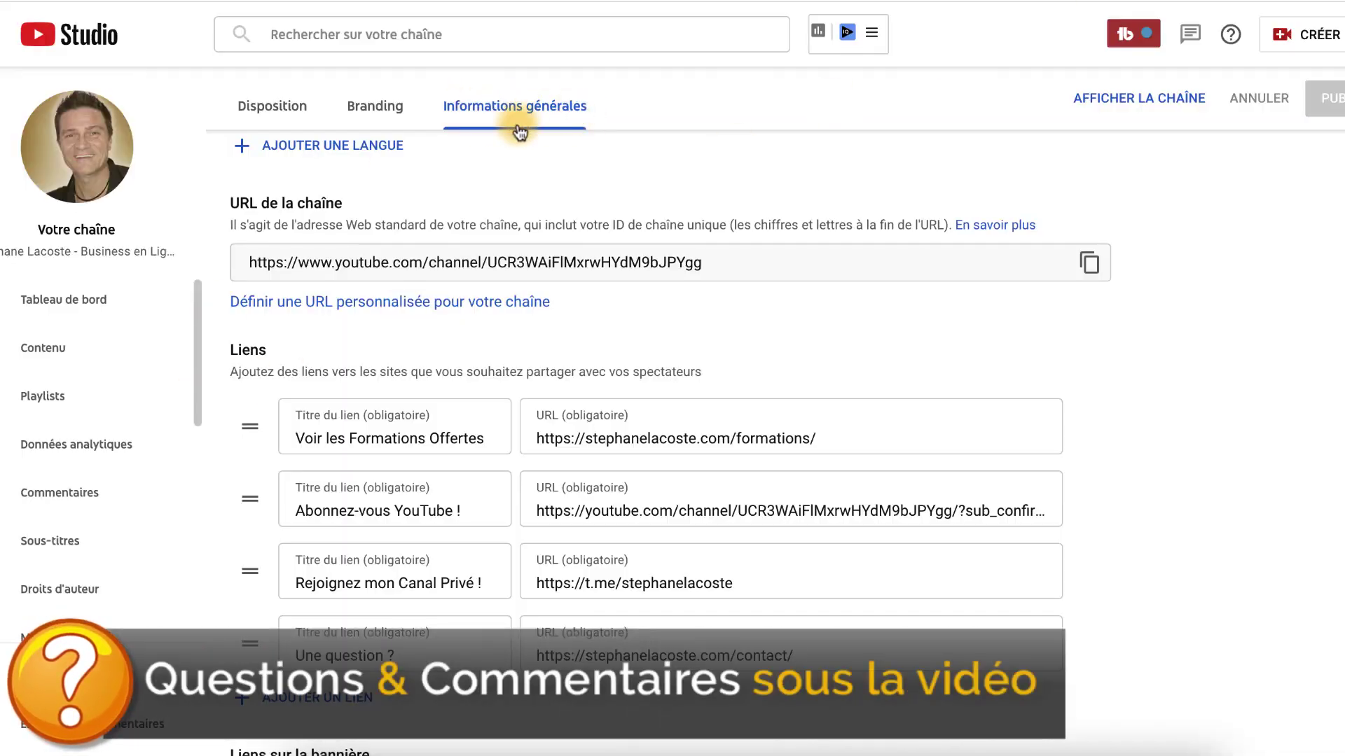
left_click_drag(492, 438, 294, 439)
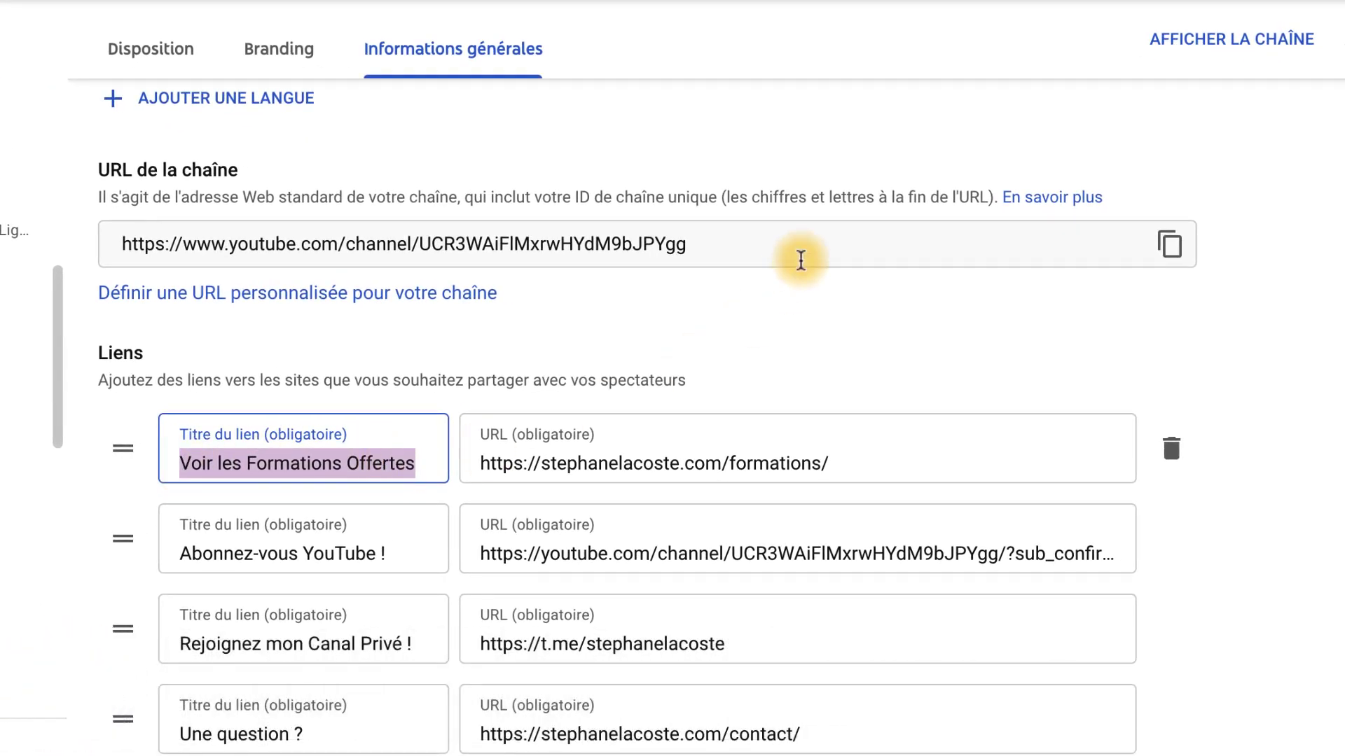
left_click_drag(123, 243, 705, 242)
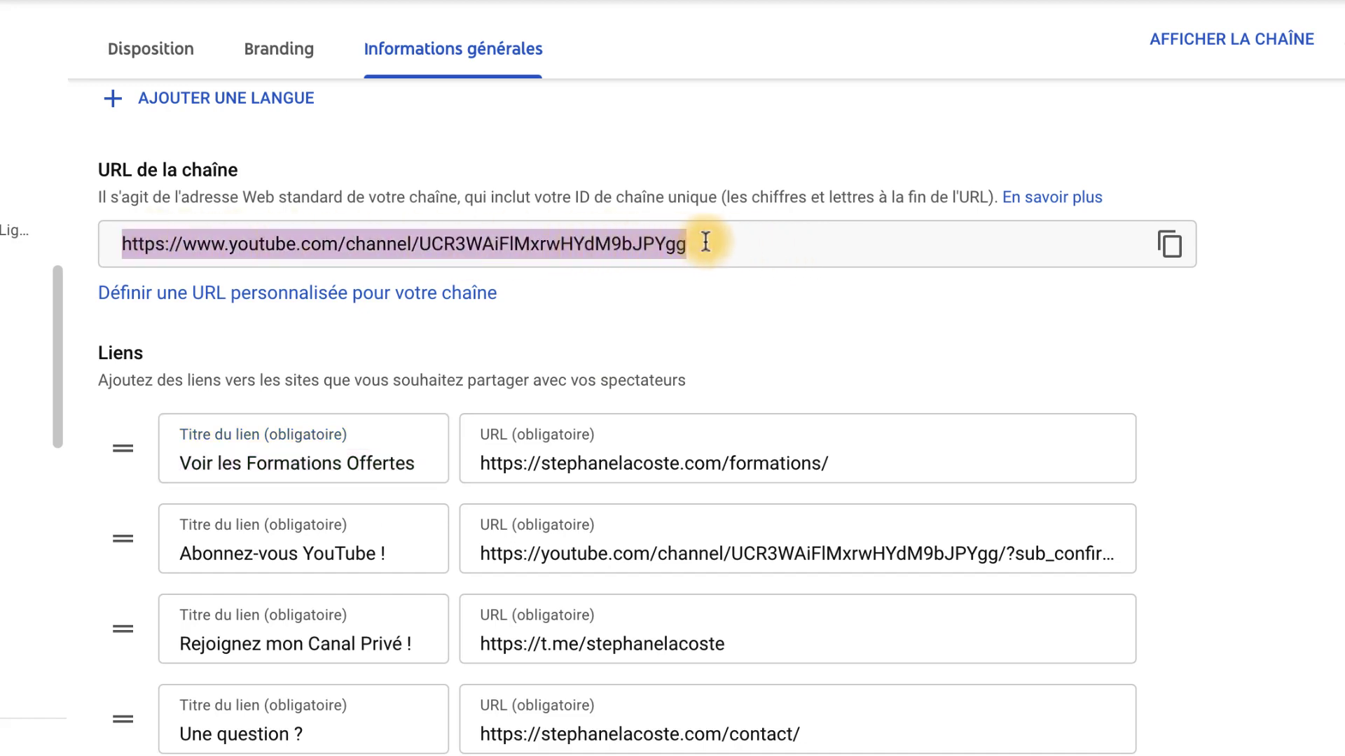
left_click(1169, 246)
left_click_drag(827, 463, 183, 468)
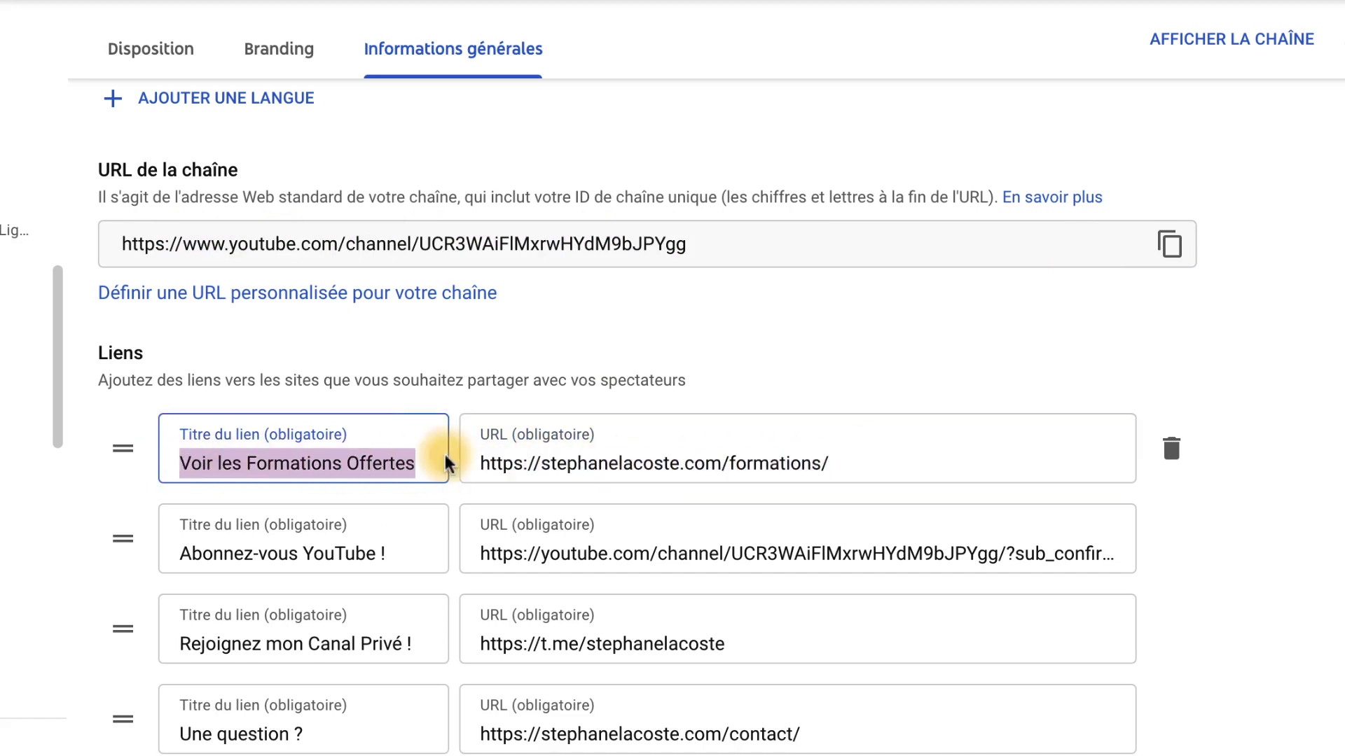
left_click_drag(828, 463, 468, 462)
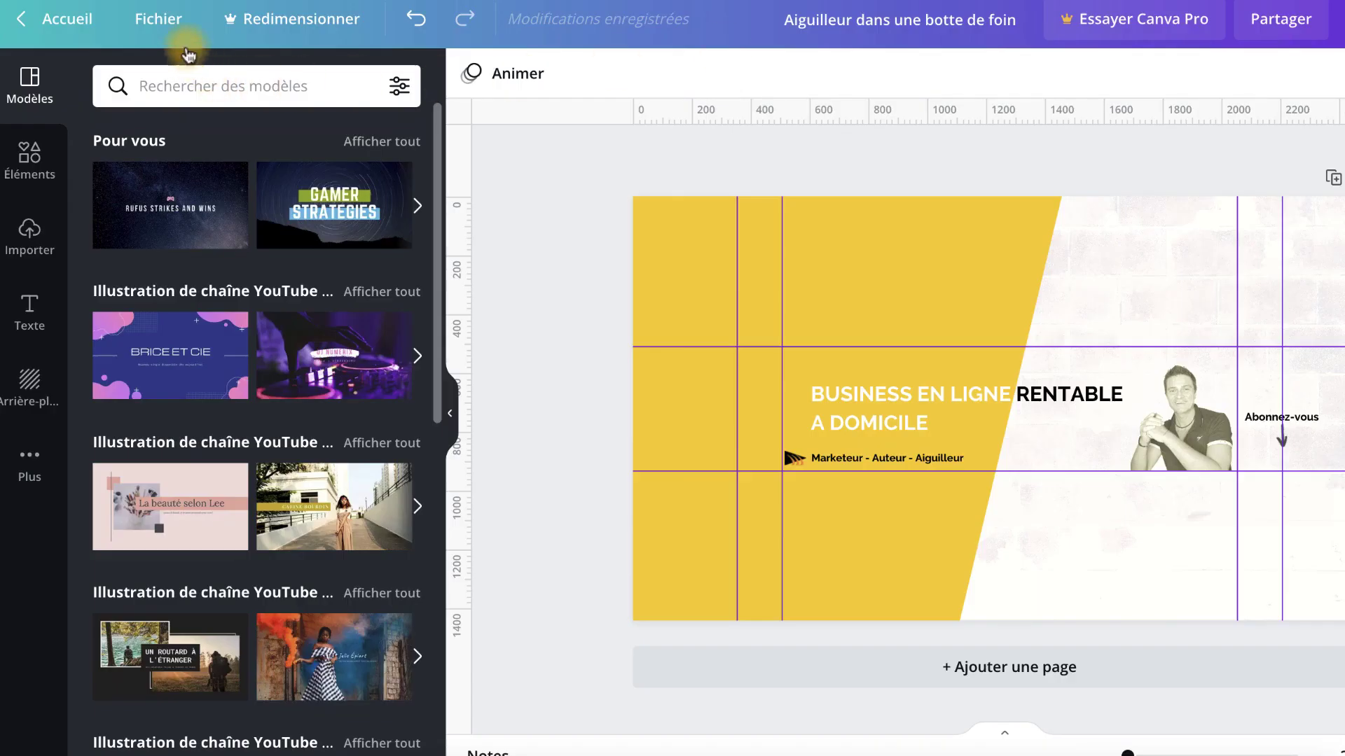
Switch back to Canva, hide the guides on the banner and download it as a PNG at size 1.
left_click(151, 19)
left_click(211, 277)
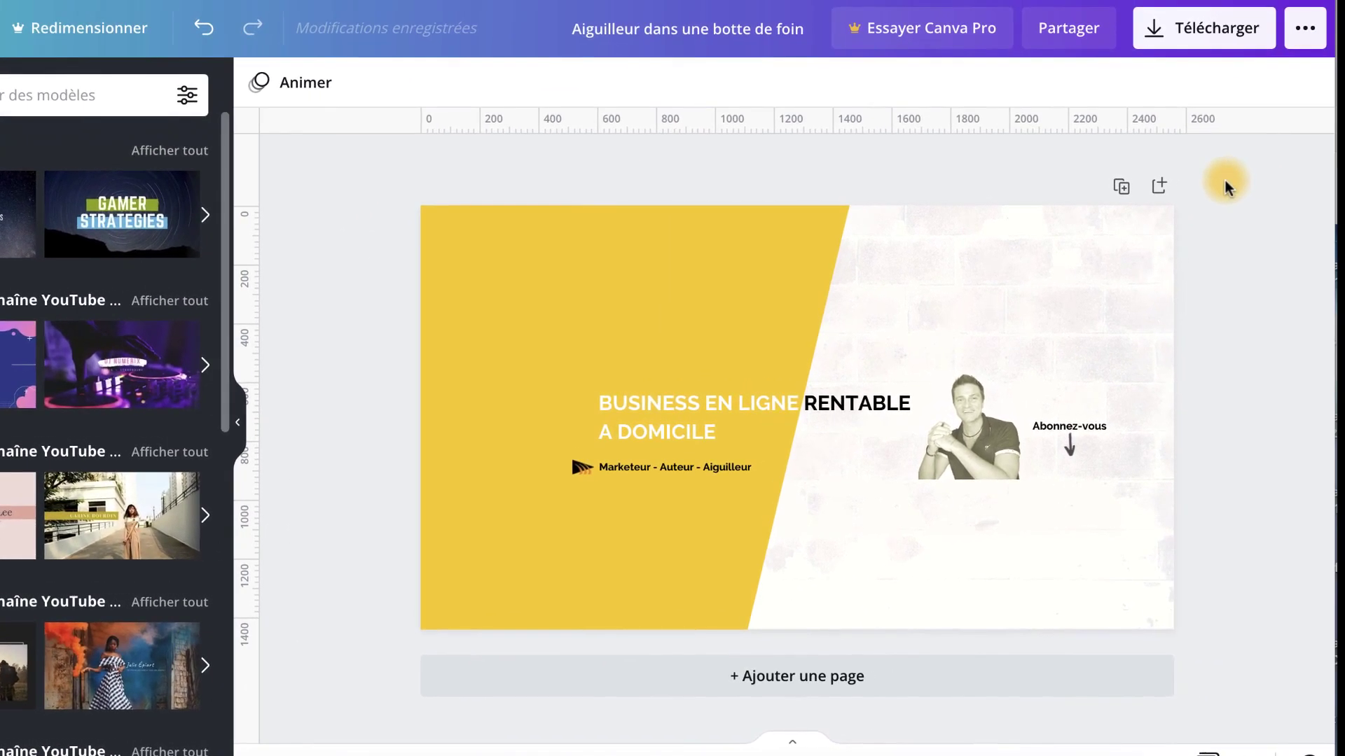
left_click(1188, 39)
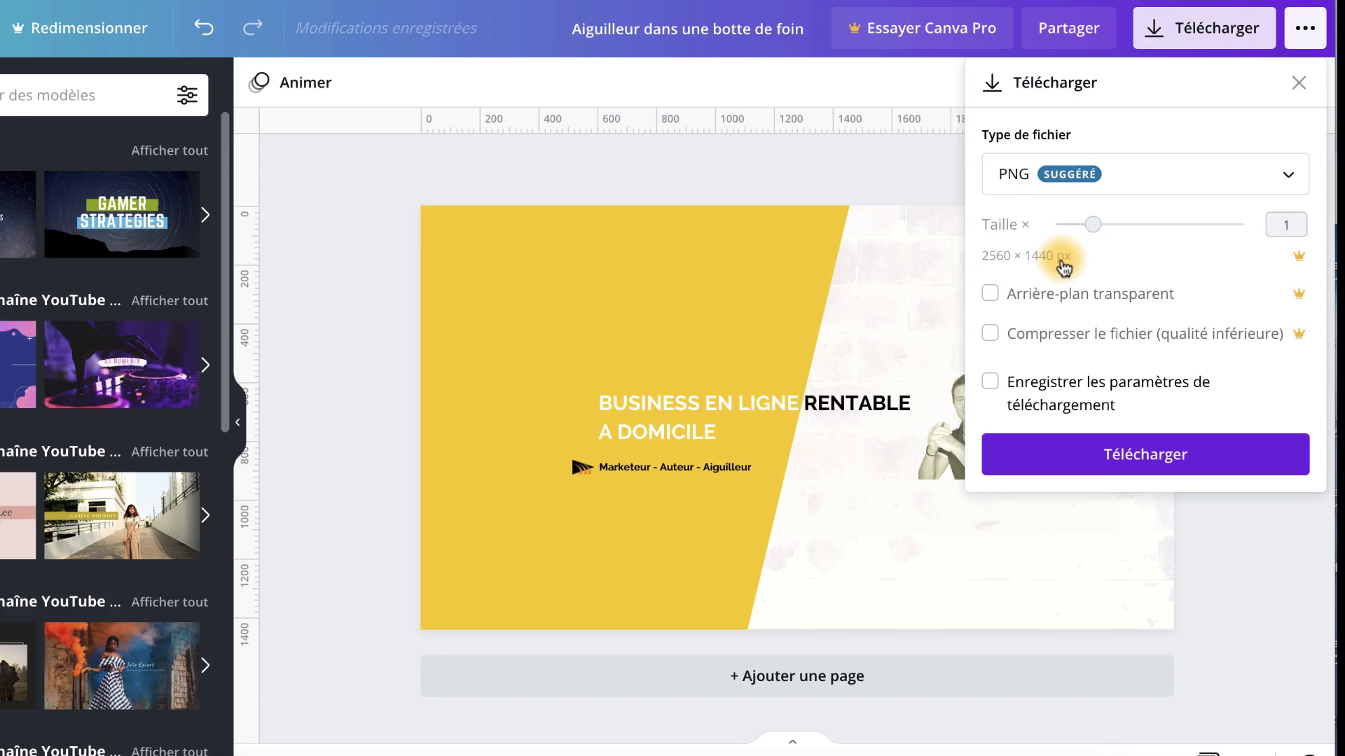
left_click(1146, 456)
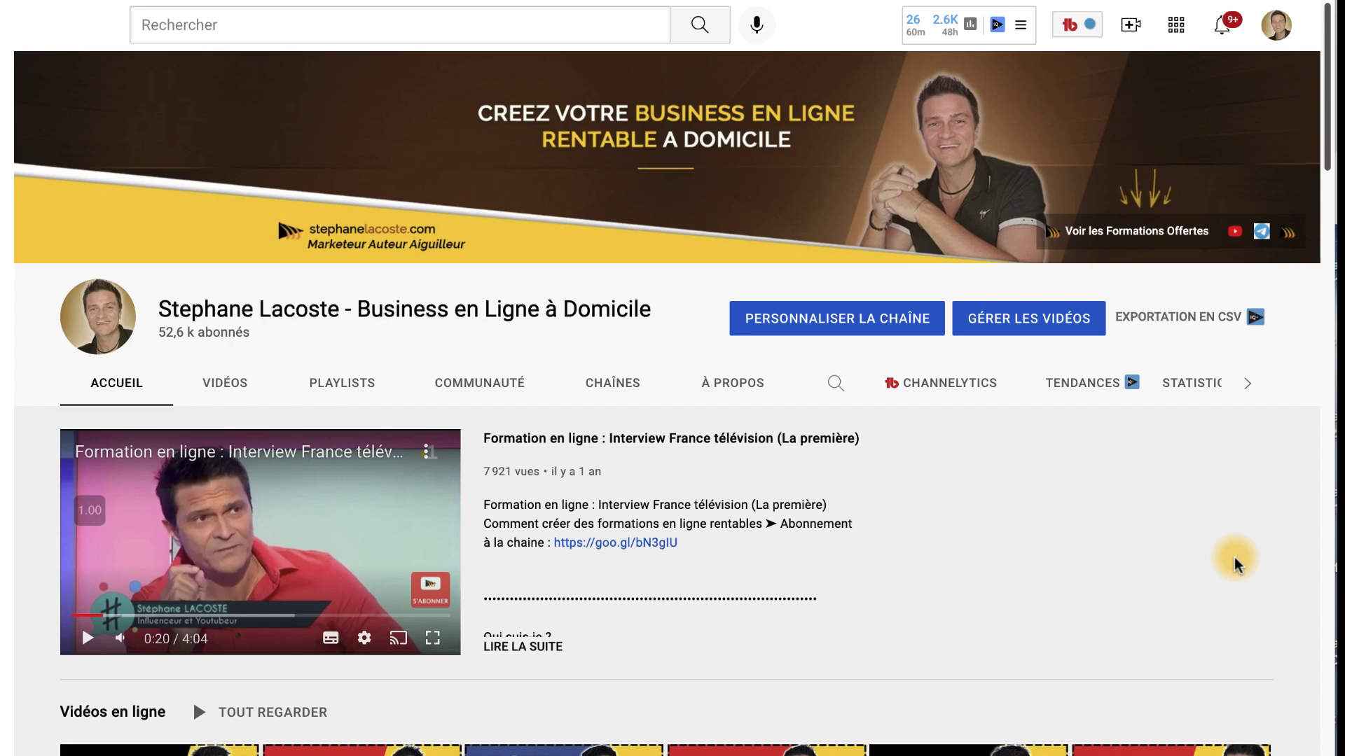
left_click(841, 341)
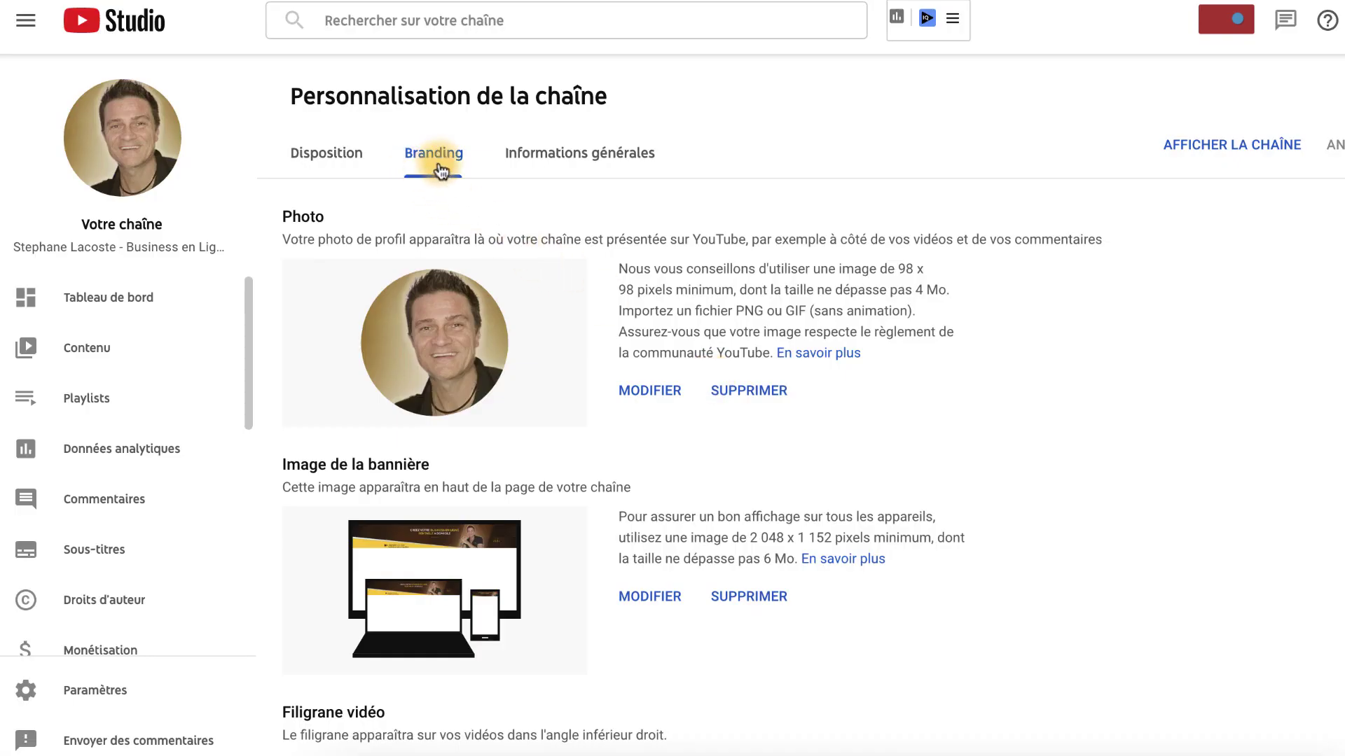
scroll(591, 616, "down", 3)
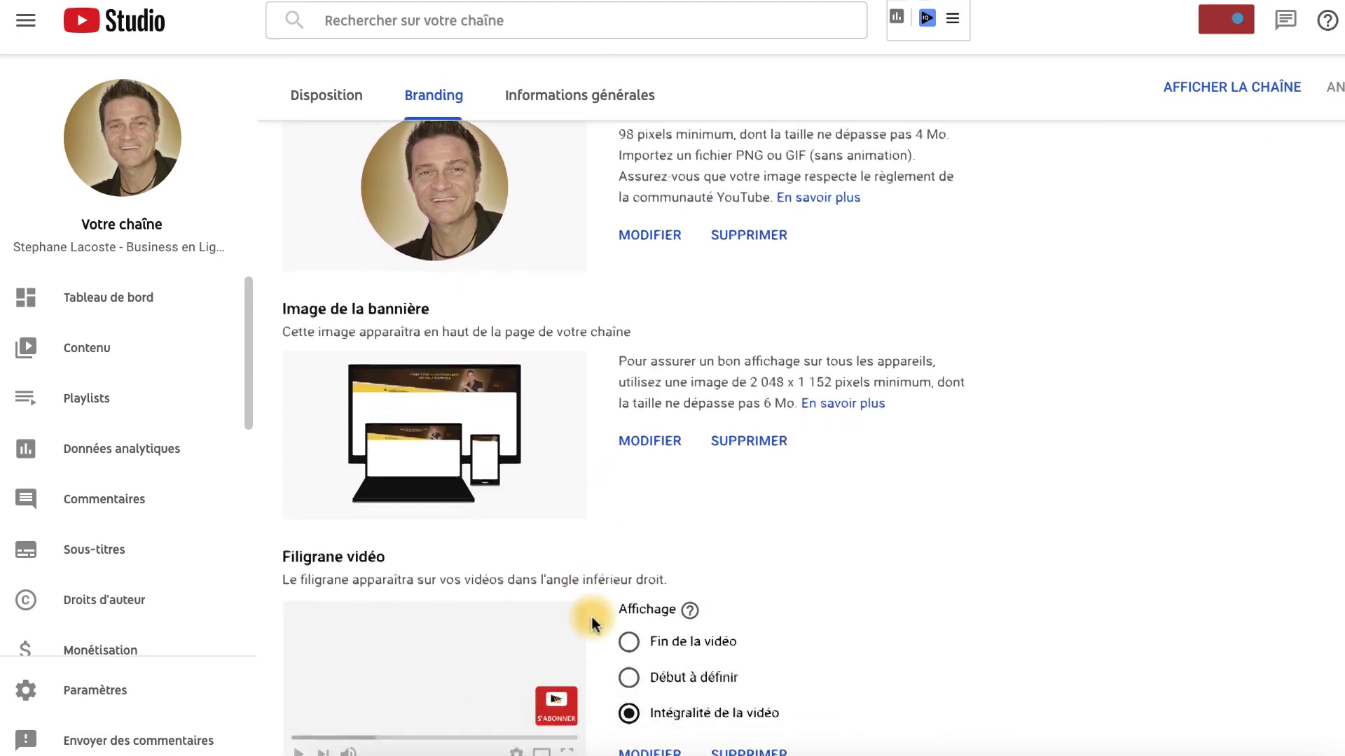
left_click(646, 415)
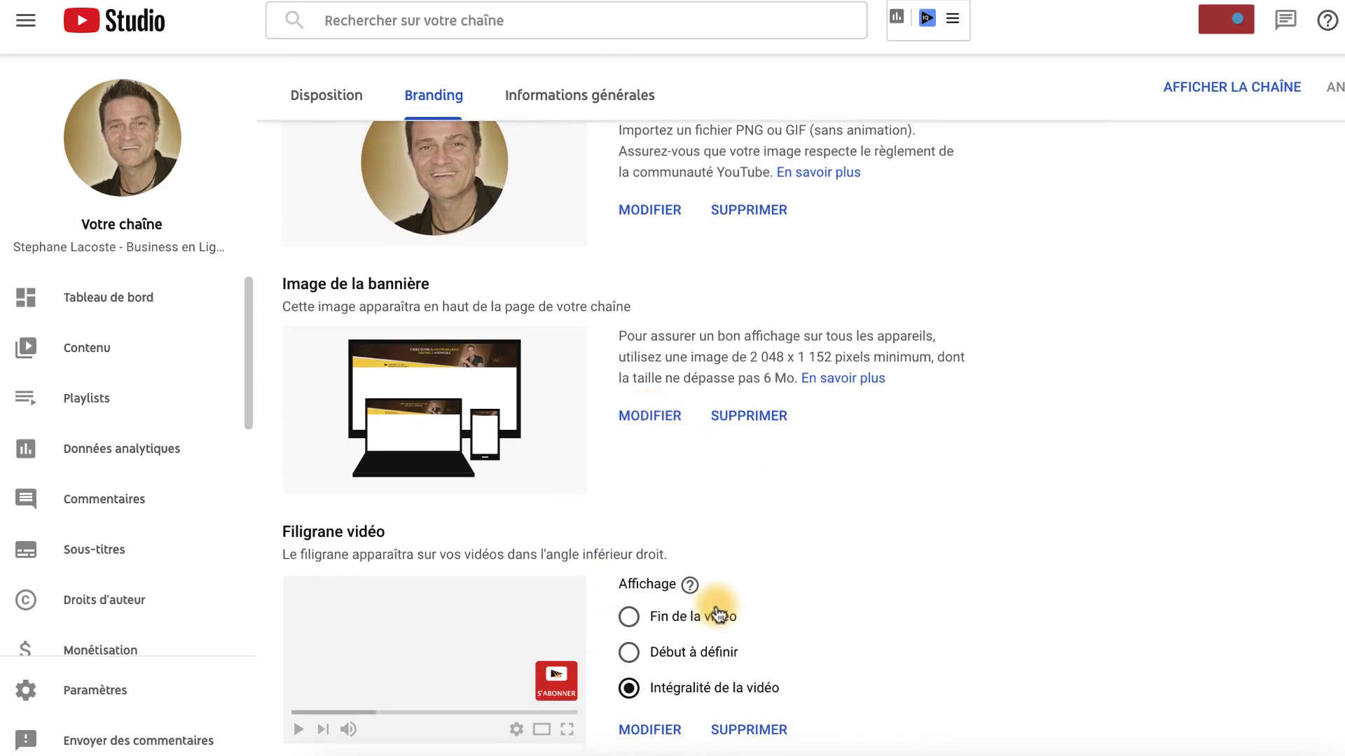
left_click(598, 145)
left_click(1280, 612)
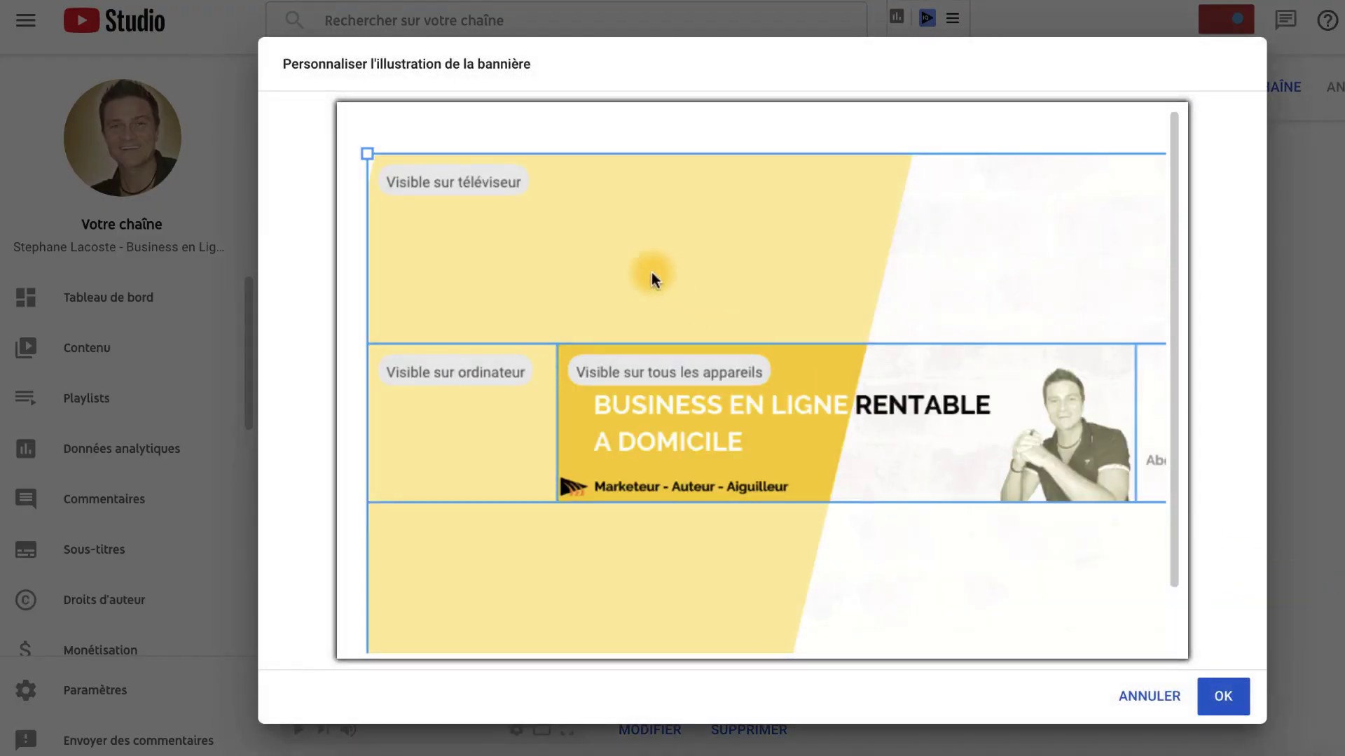
left_click(1222, 697)
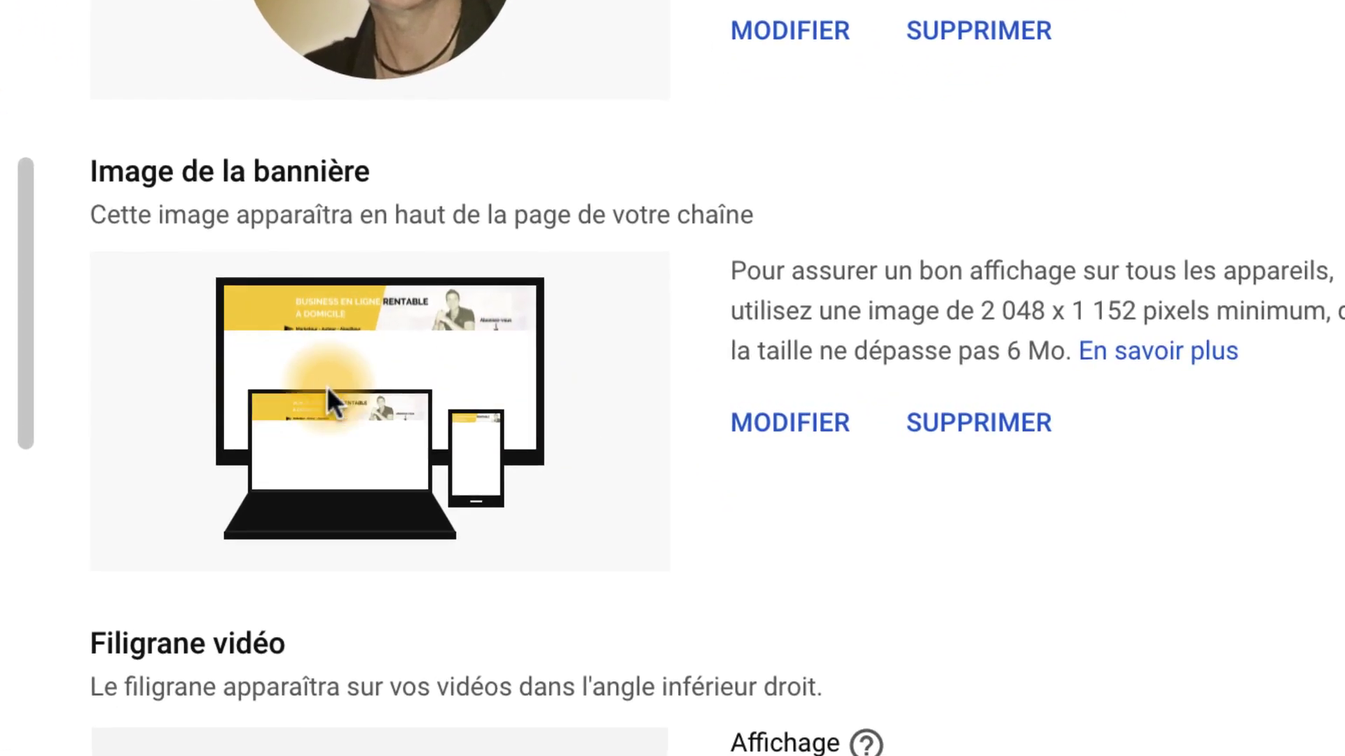